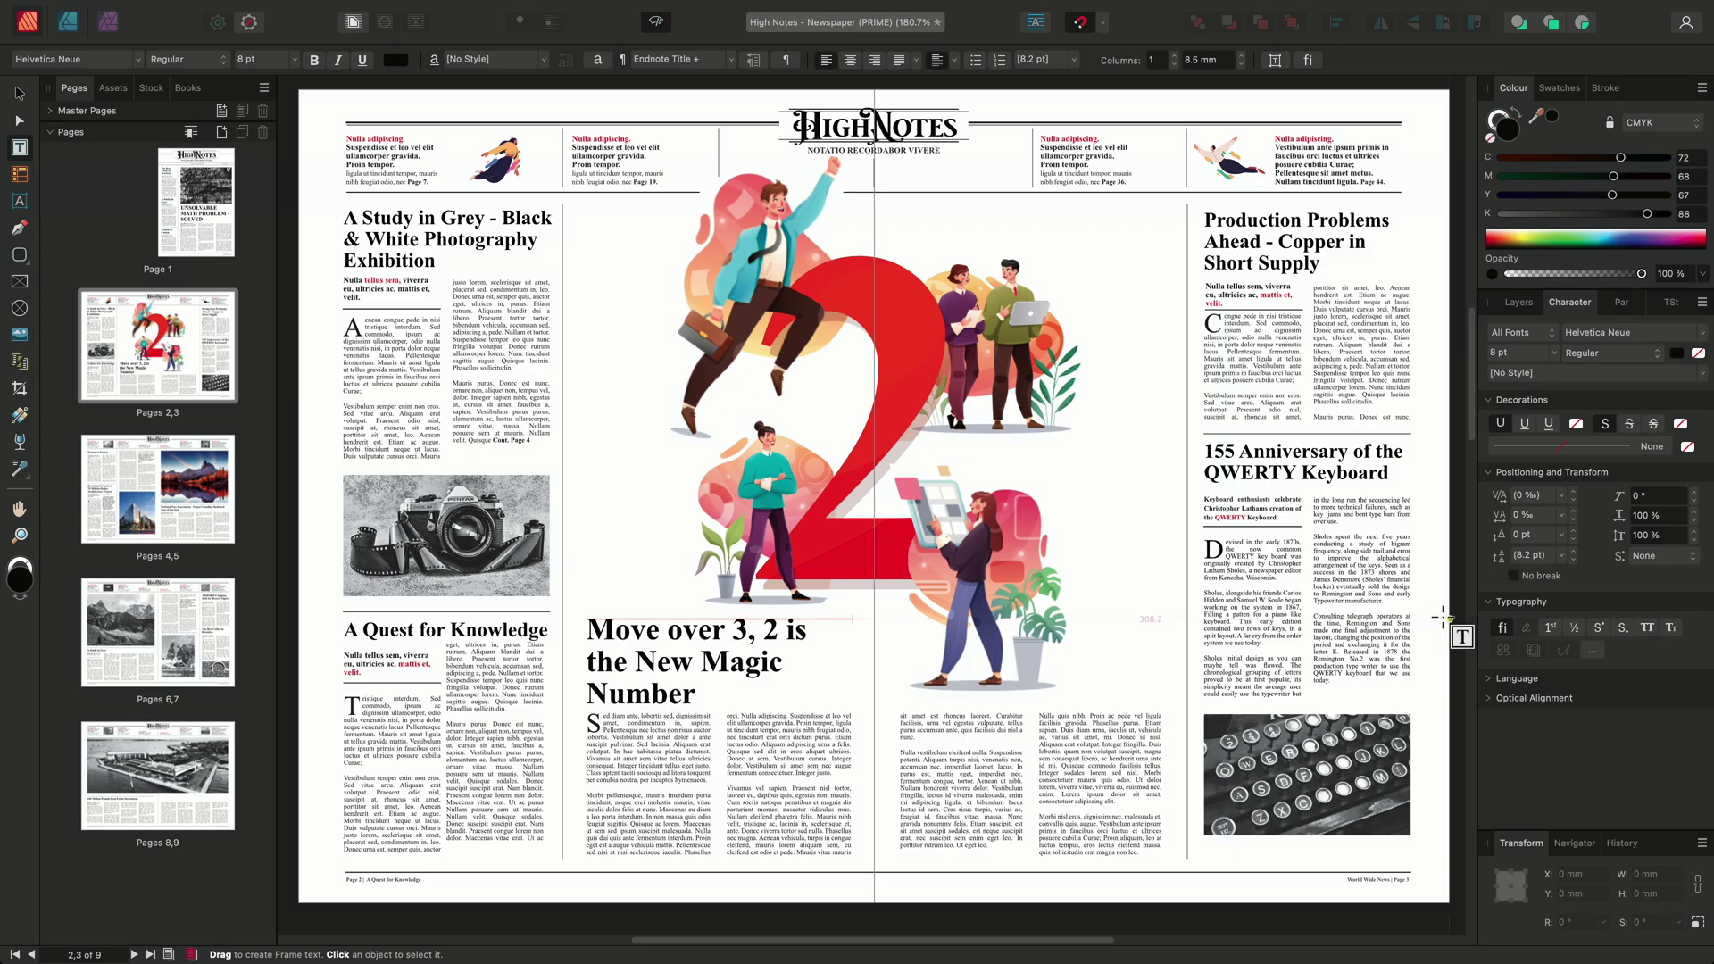
# Zoom to 401.4% and pan so the QWERTY Keyboard article's two columns fill the view
pyautogui.scroll(2, 1410, 678)
pyautogui.scroll(5, 1371, 766)
pyautogui.hscroll(5, 1339, 766)
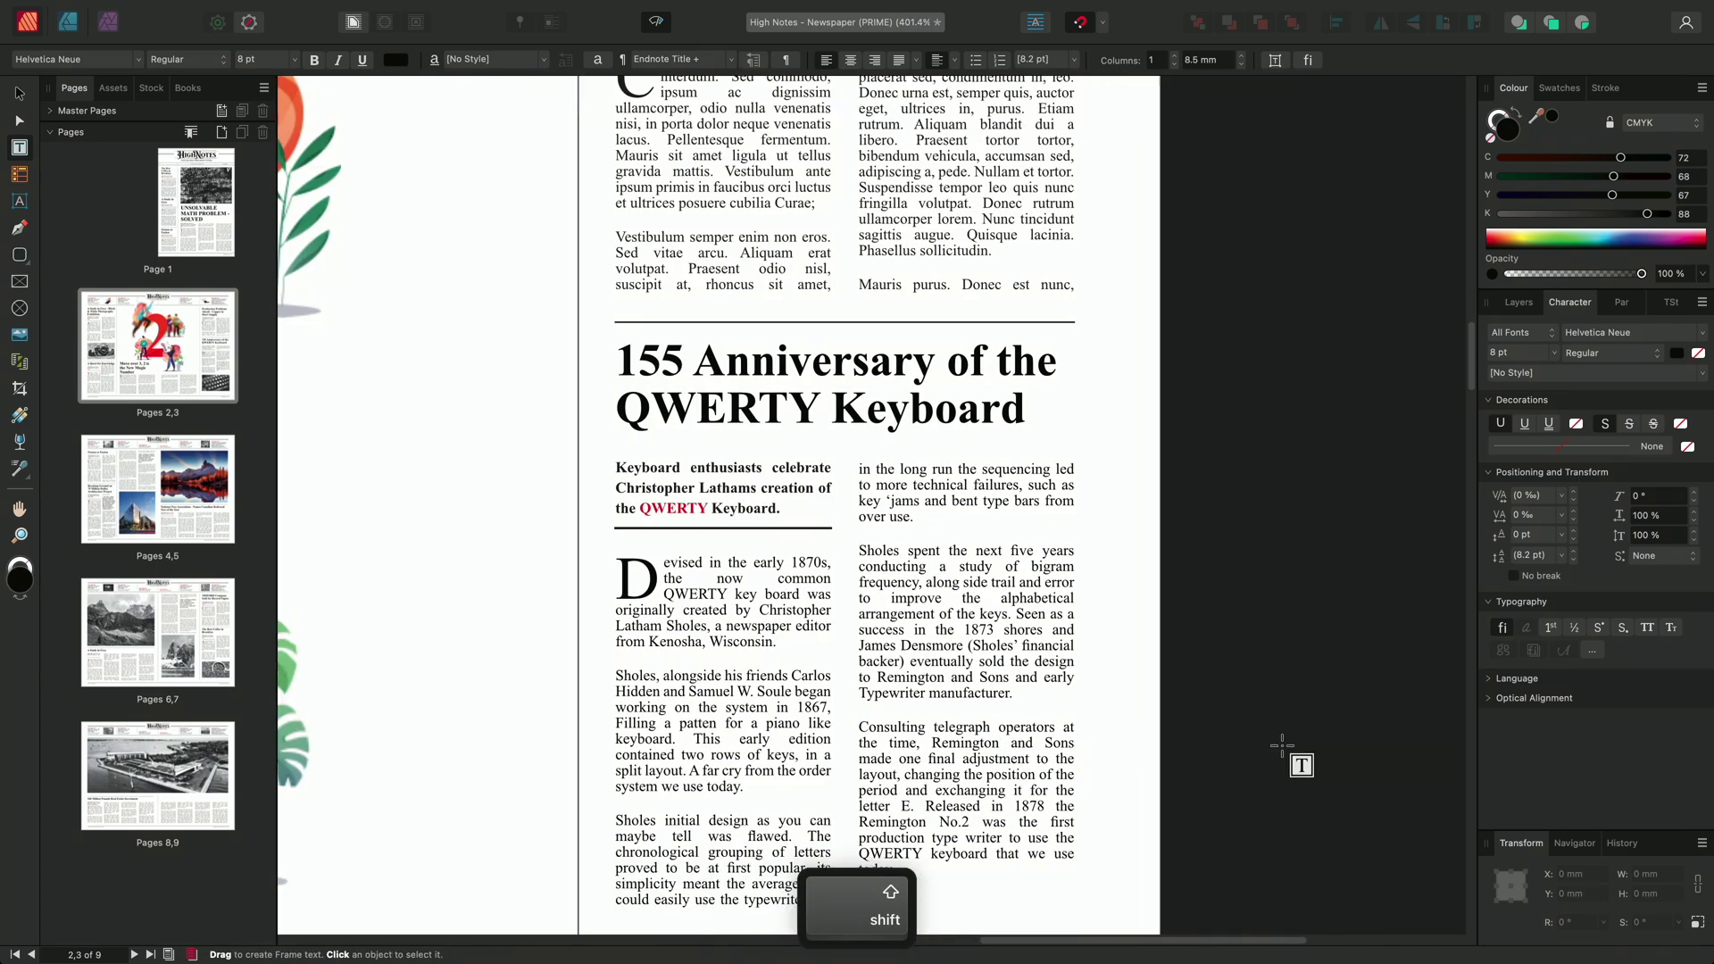
pyautogui.scroll(-4, 1258, 768)
pyautogui.hscroll(2, 1249, 767)
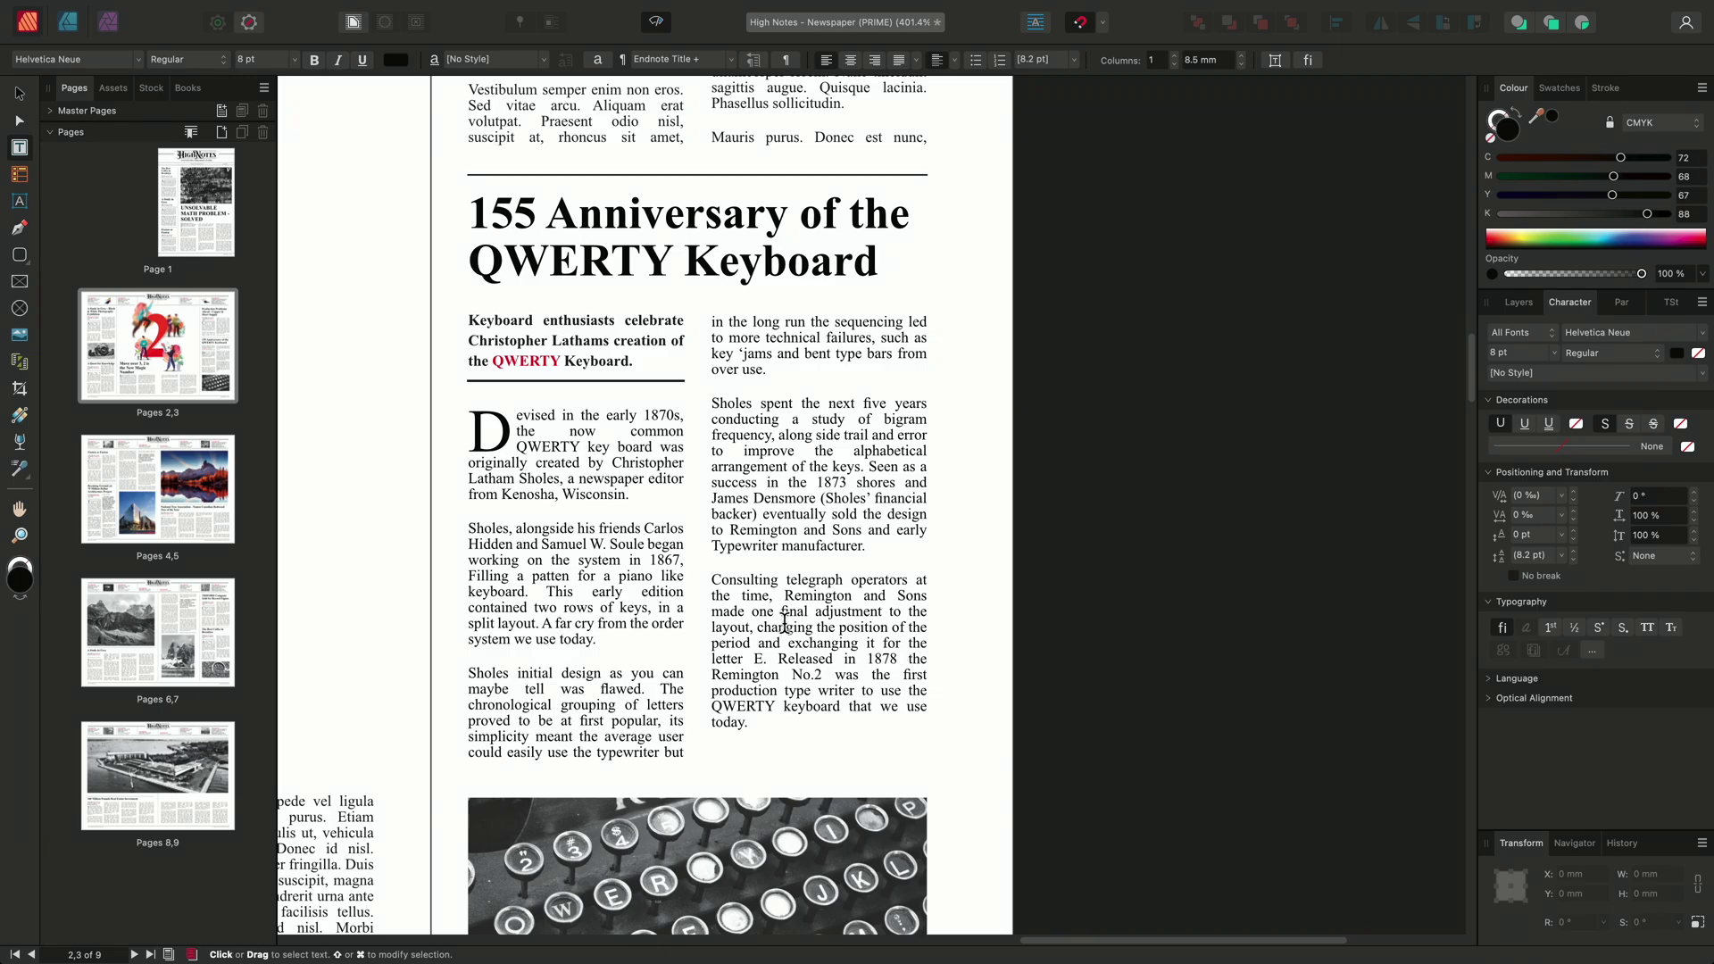
# Open the Notes panel from Window > References > Notes
pyautogui.click(612, 10)
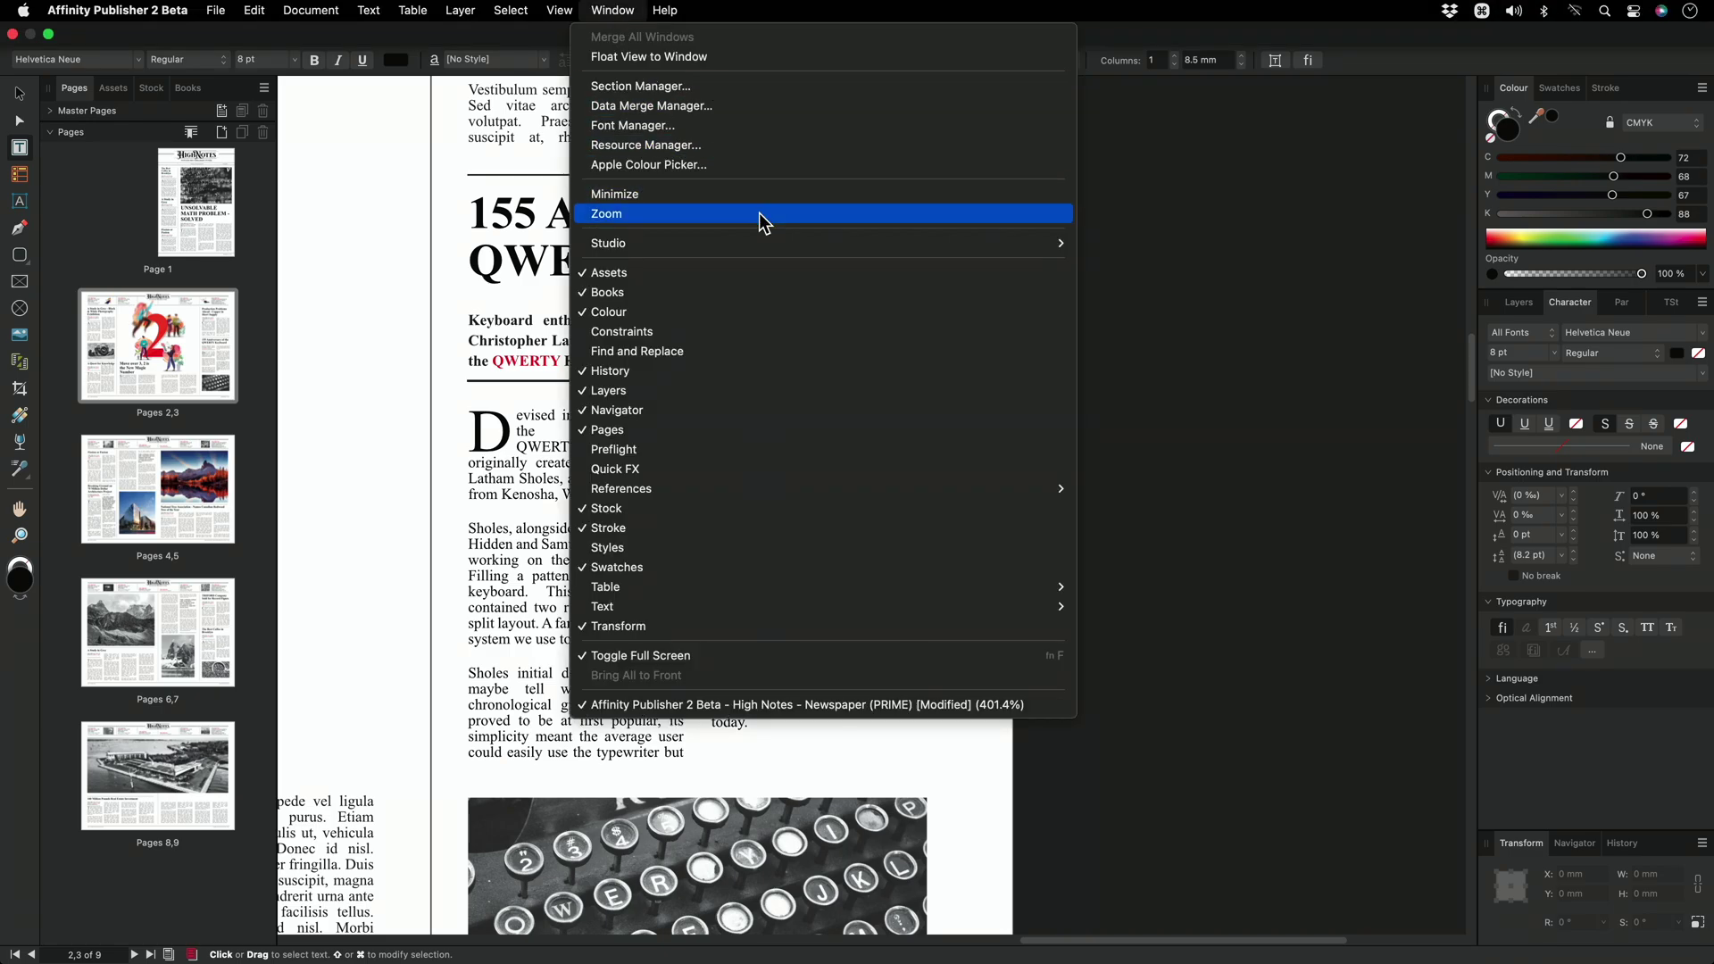
pyautogui.moveTo(1030, 499)
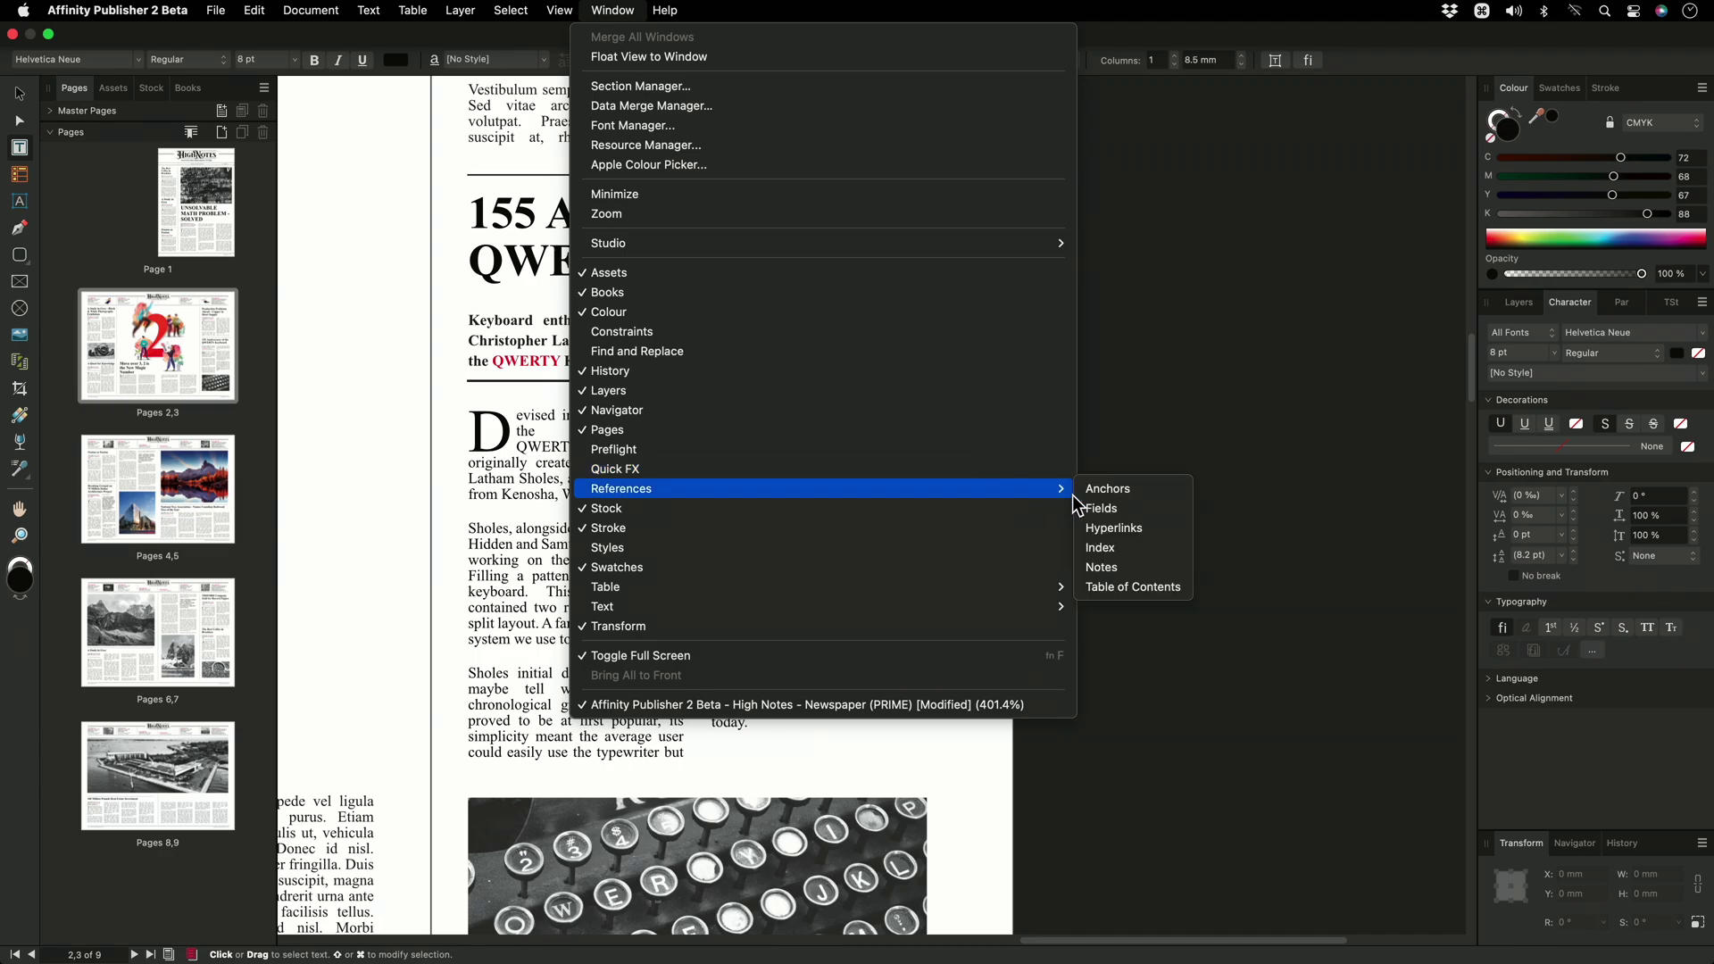
pyautogui.click(1139, 564)
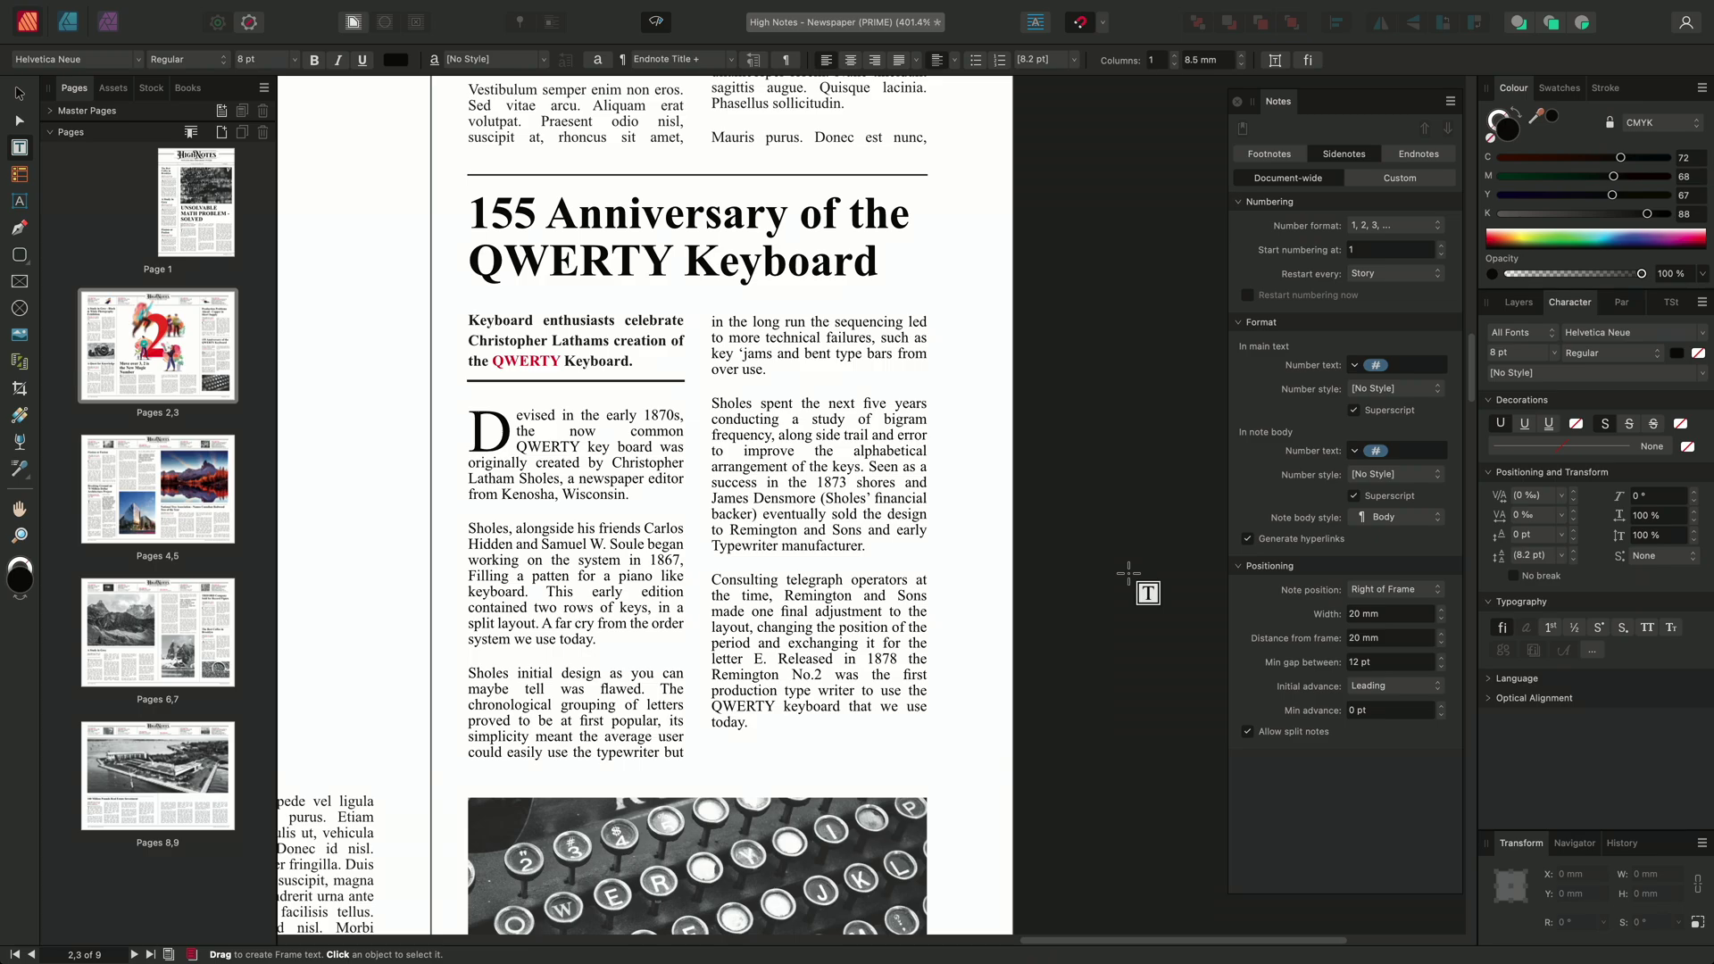
# Insert footnote 1 after 'Densmore' in the right column, then switch to Pages
pyautogui.click(817, 500)
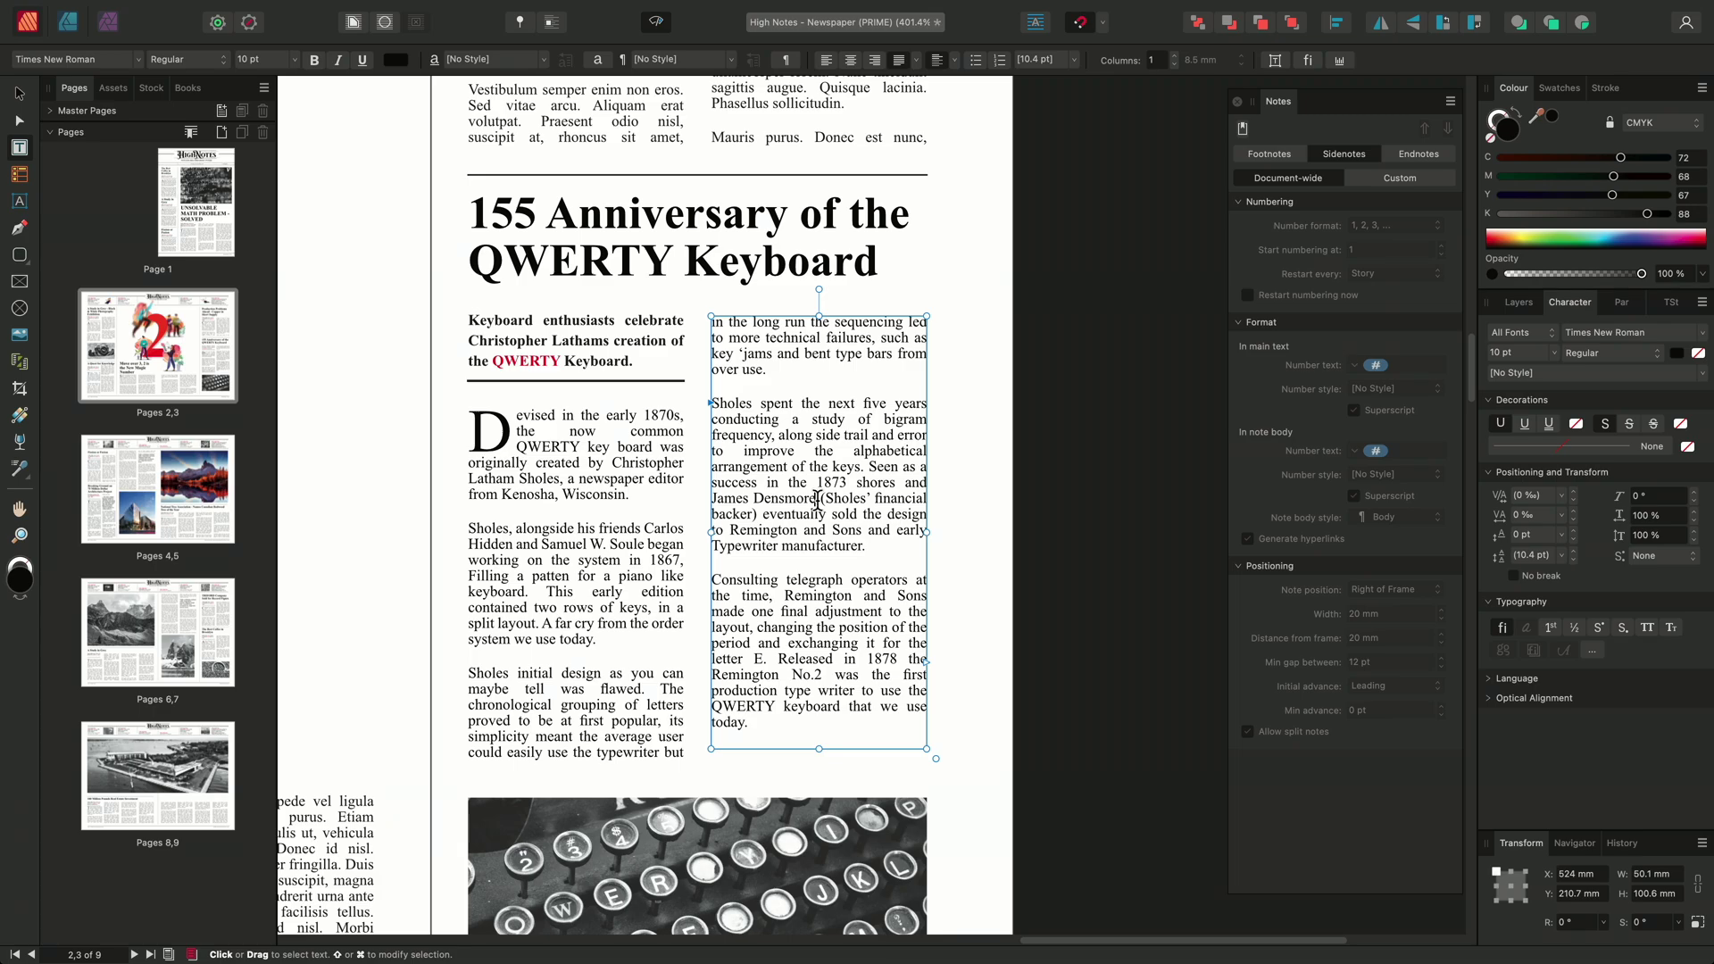
pyautogui.click(1284, 151)
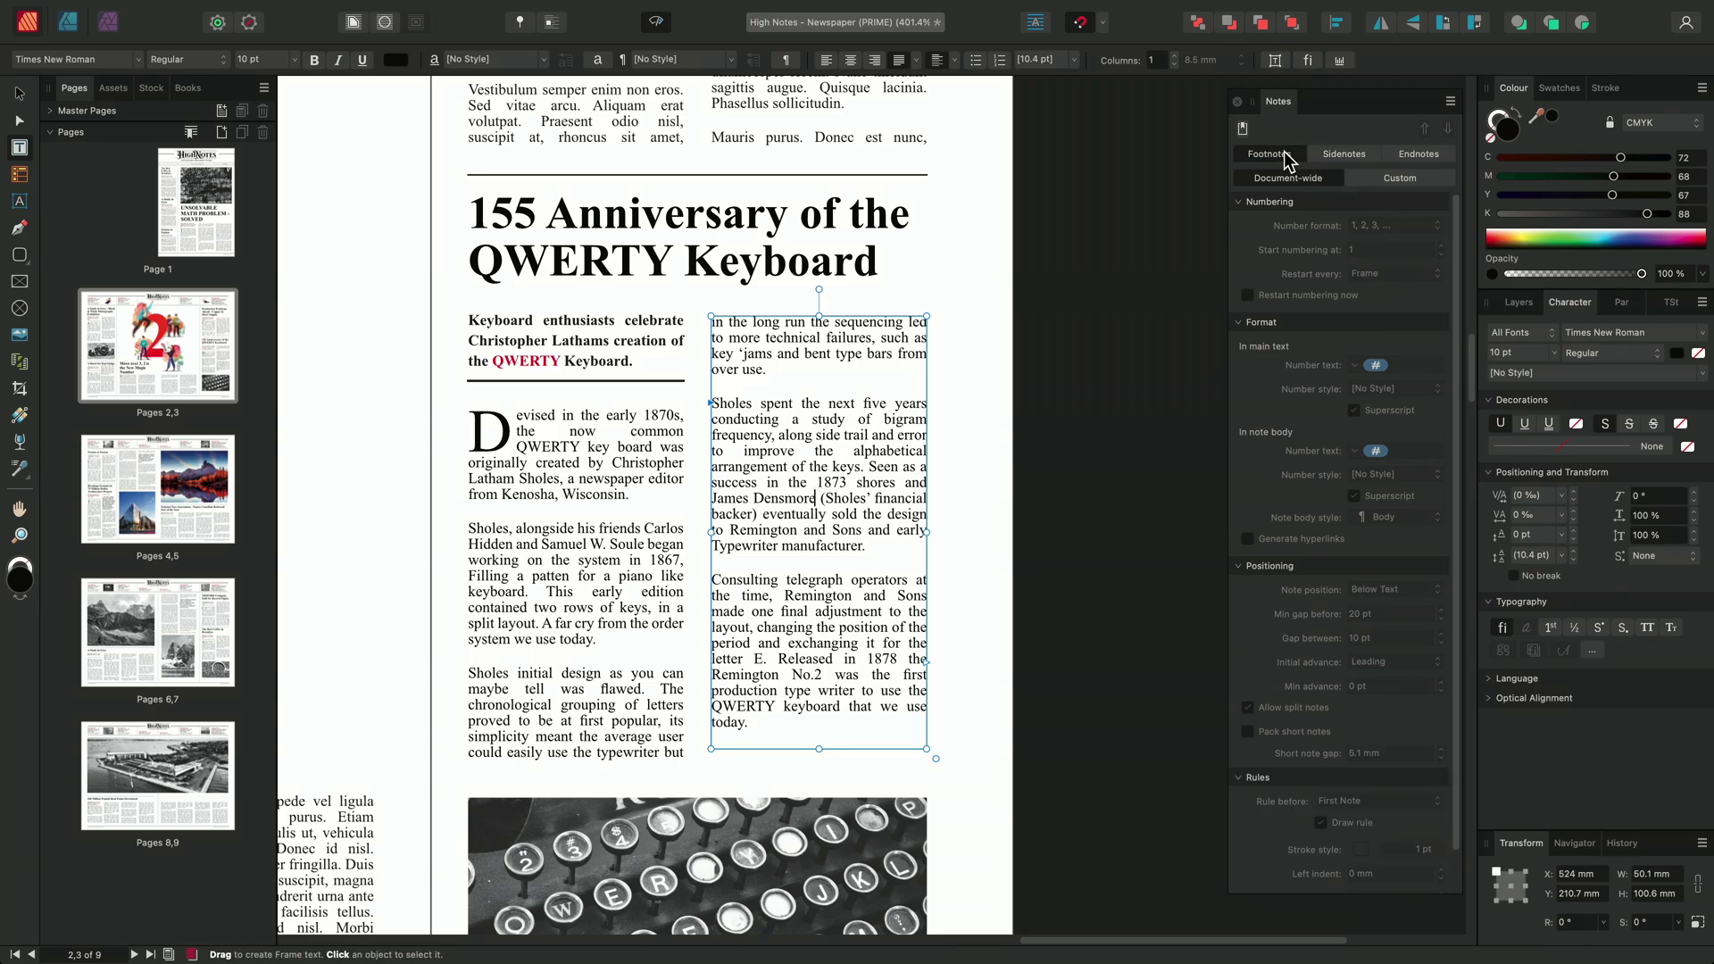
pyautogui.click(1241, 130)
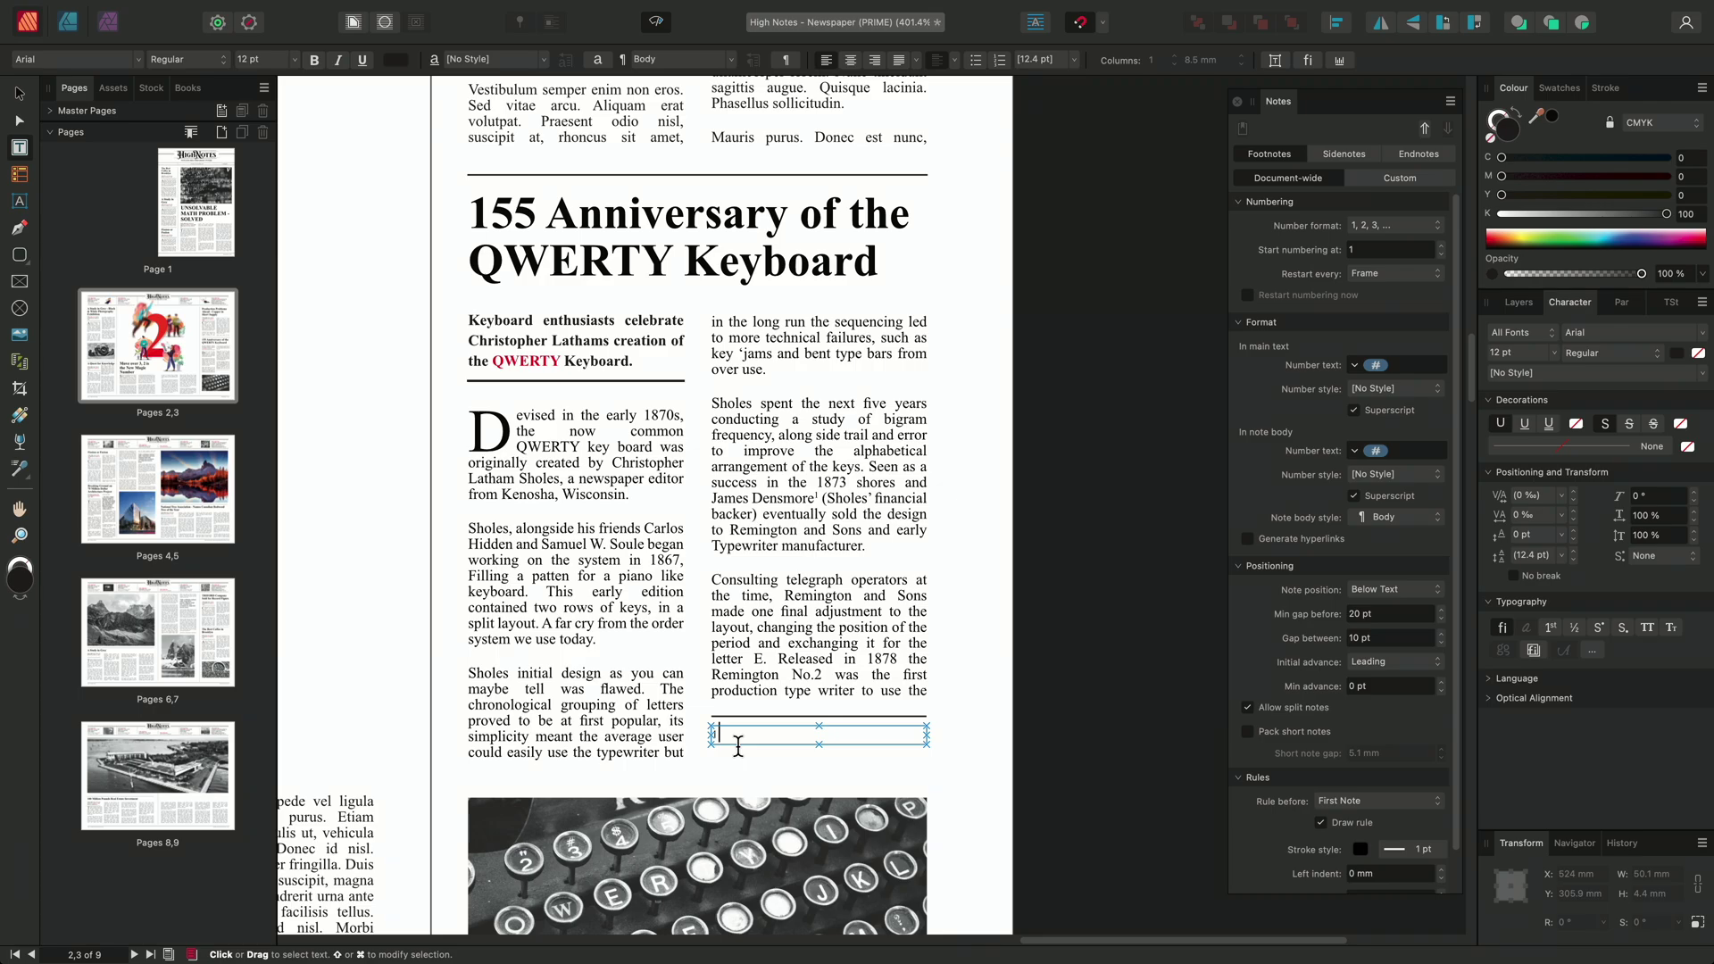
pyautogui.press('super+Tab')
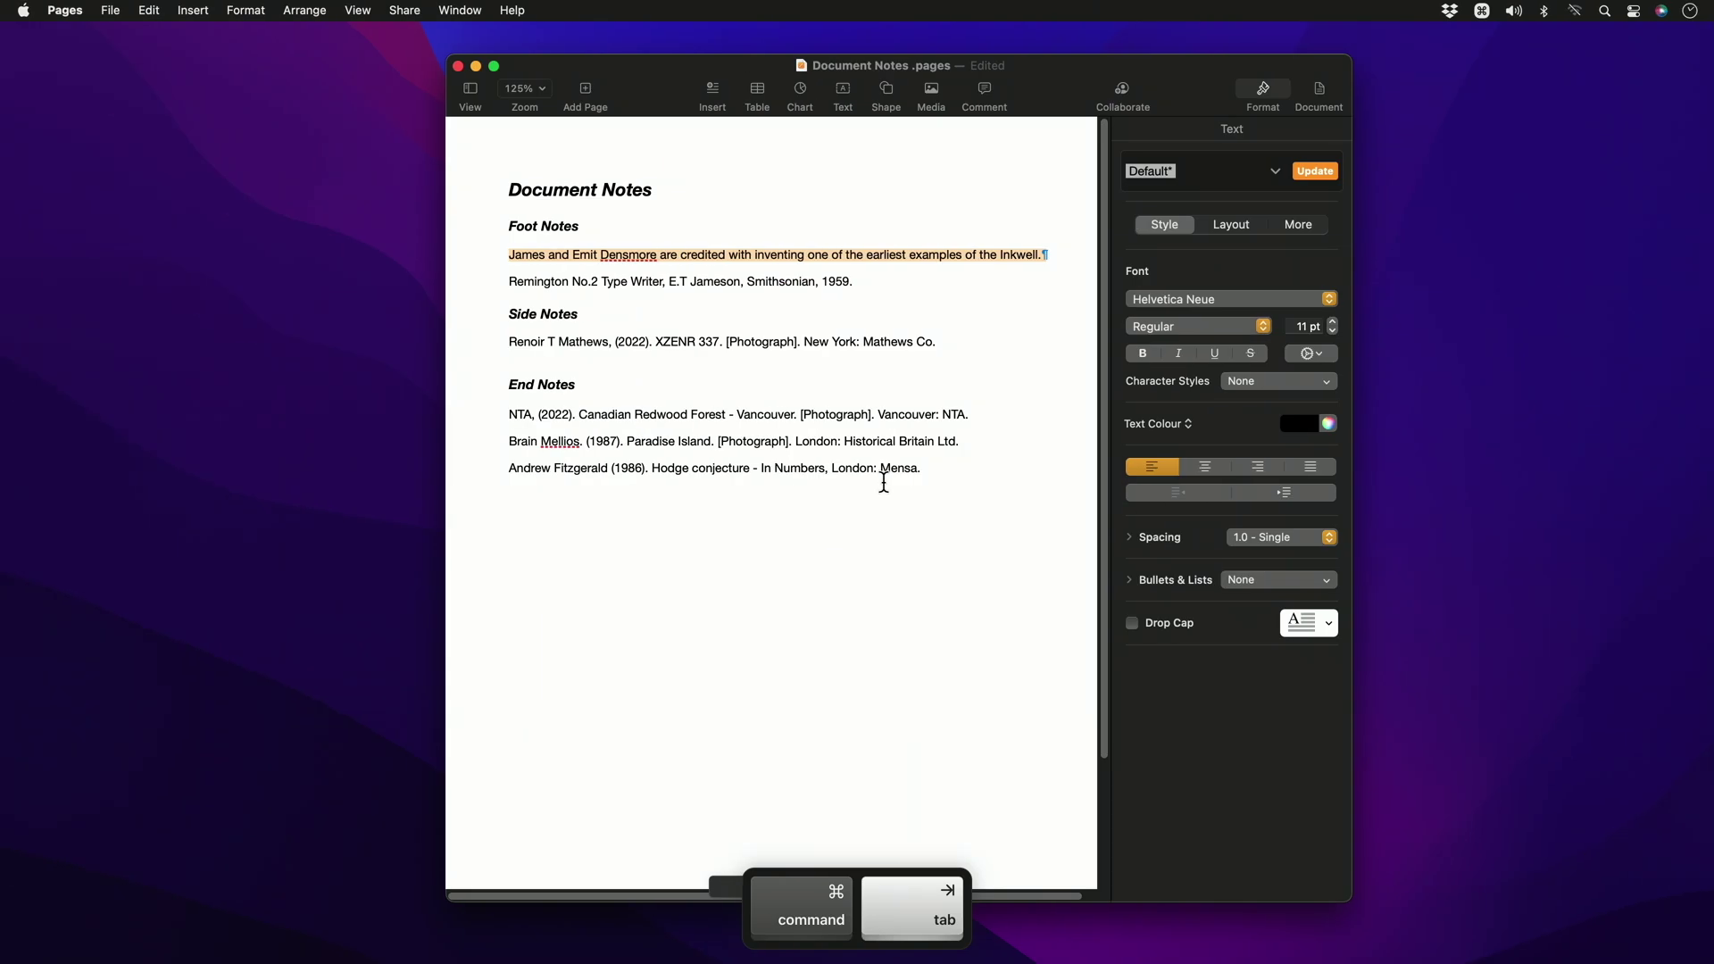
# Copy the first inkwell footnote sentence from the Pages notes file and return to Publisher
pyautogui.click(510, 256)
pyautogui.moveTo(510, 256); pyautogui.dragTo(1039, 268)
pyautogui.press('super+c')
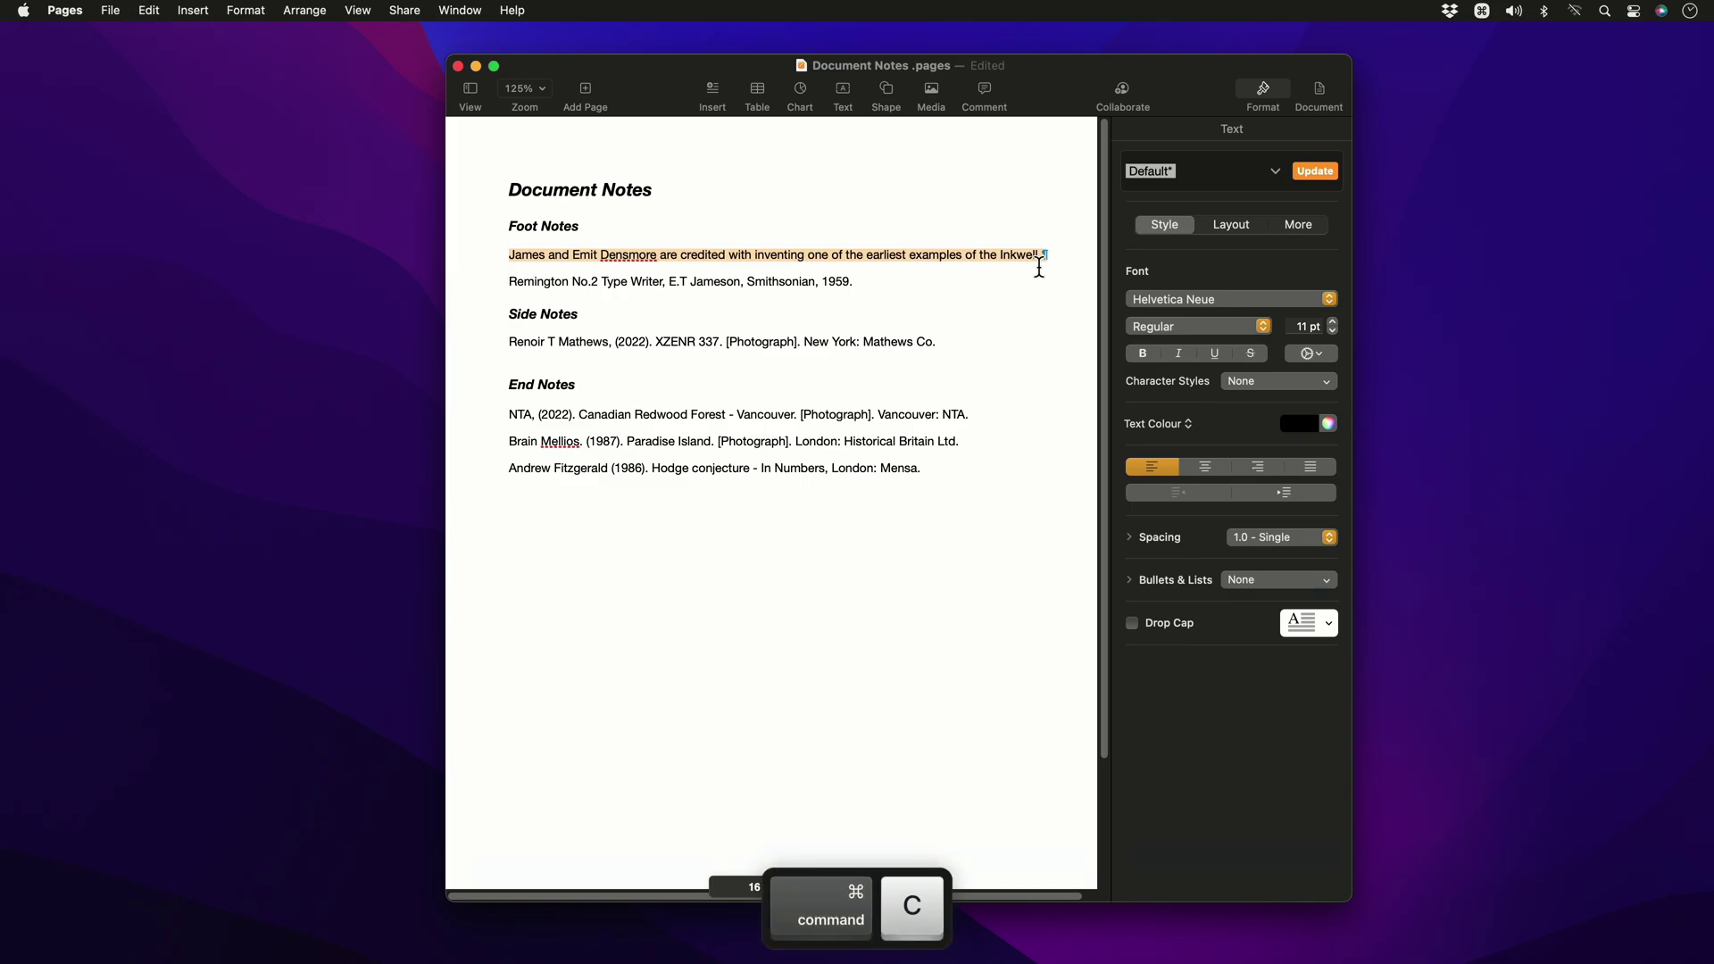
pyautogui.press('super+Tab')
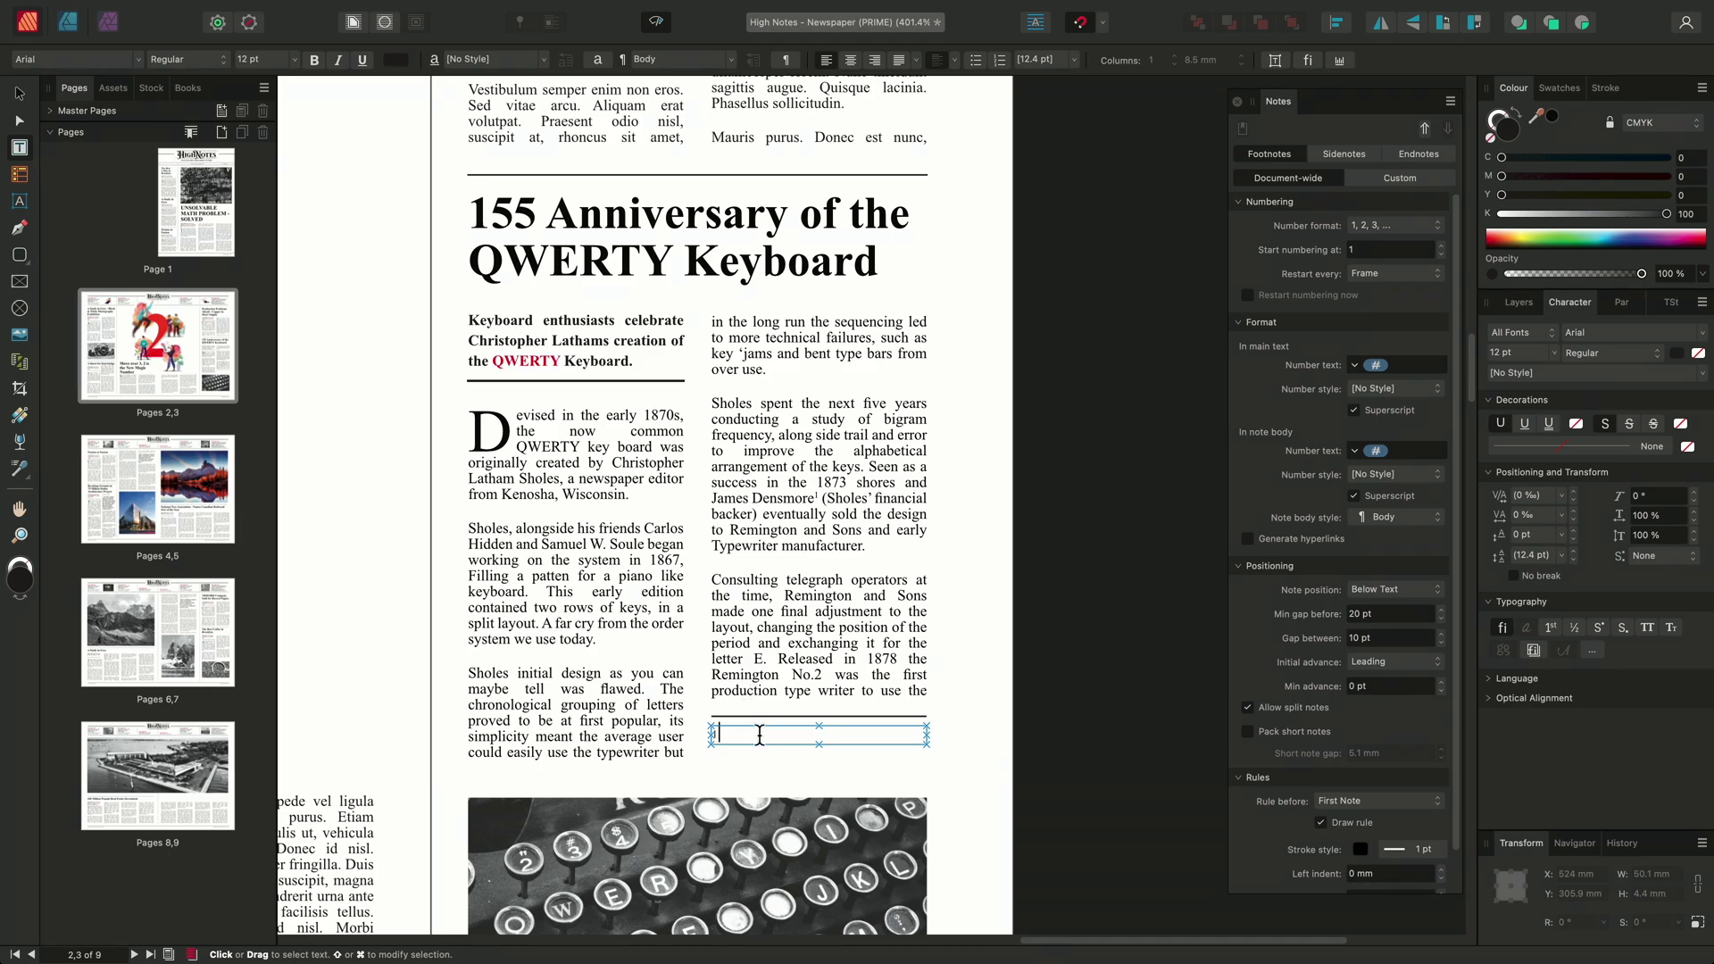
# Paste the inkwell sentence into footnote 1, remove the blank line, and set it 9 pt bold italic
pyautogui.press('super+v')
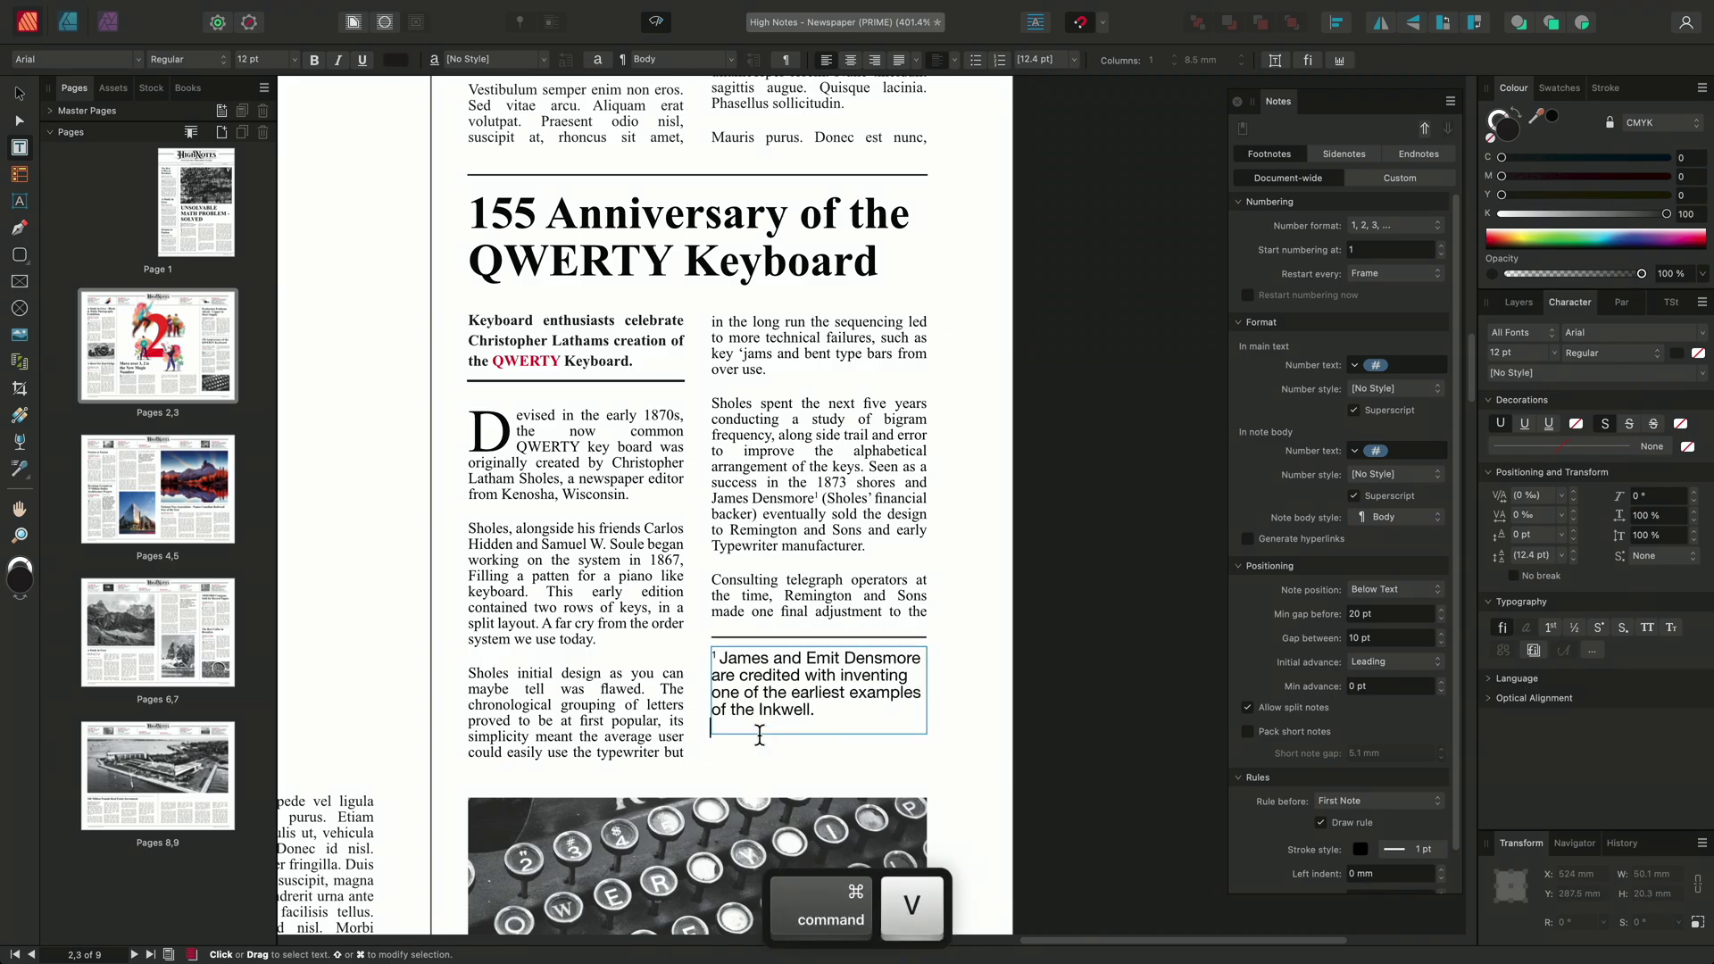
pyautogui.press('BackSpace')
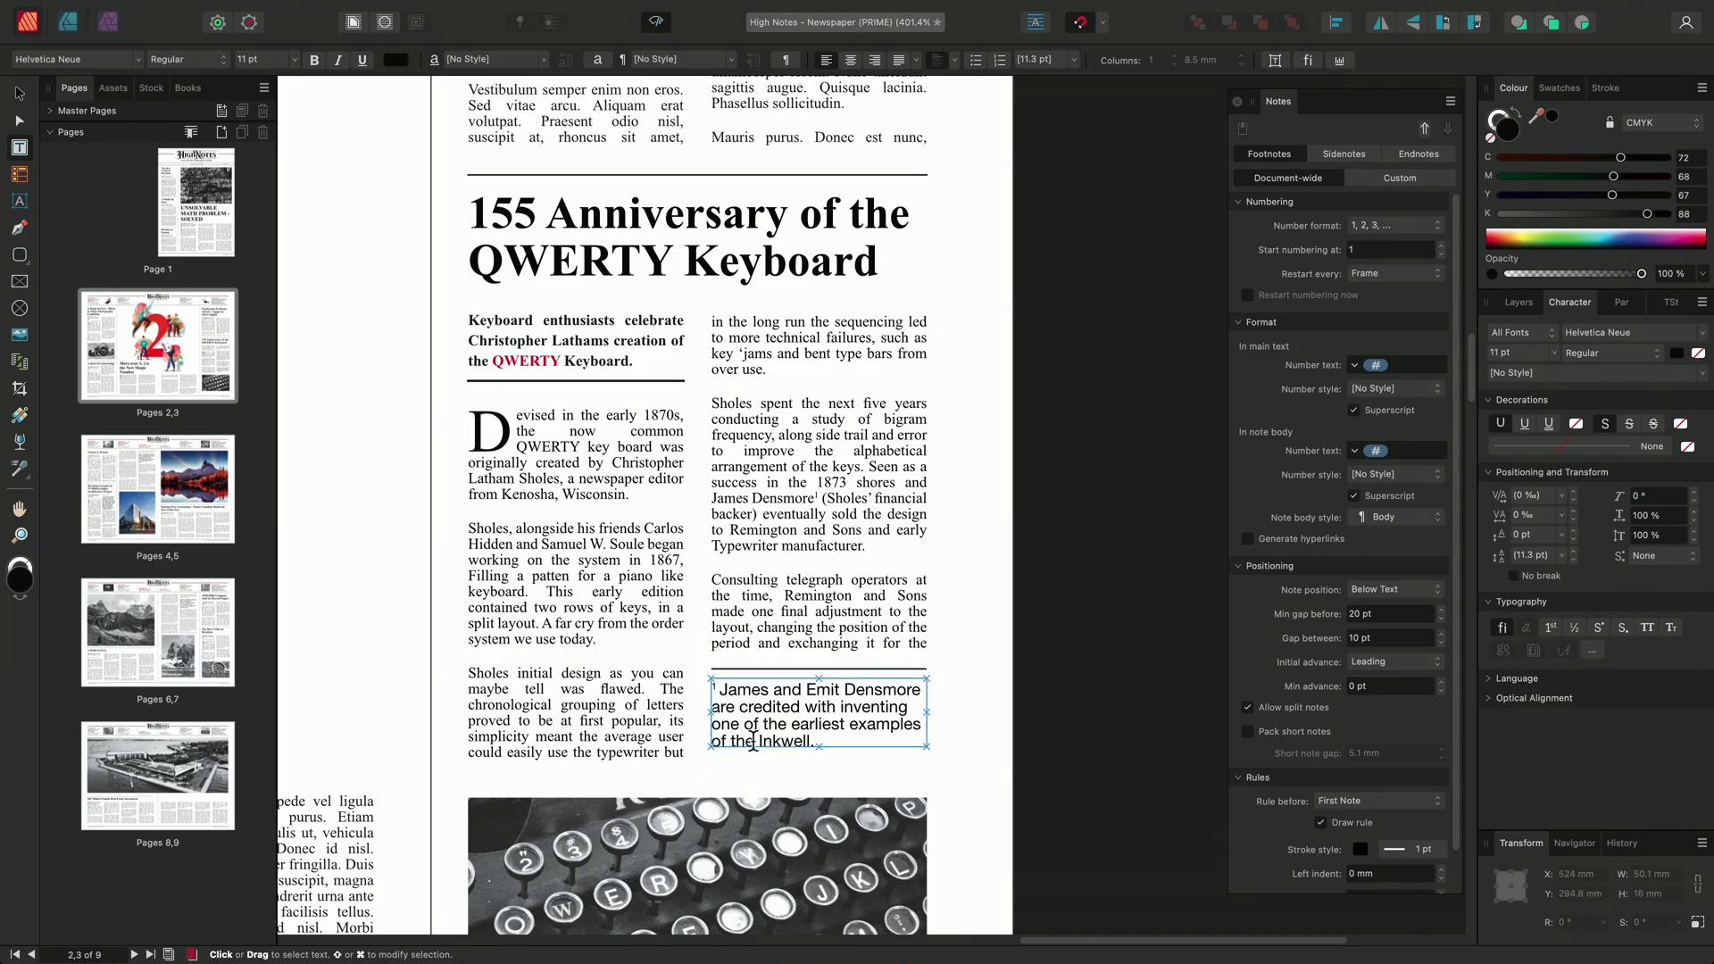
pyautogui.press('super+a')
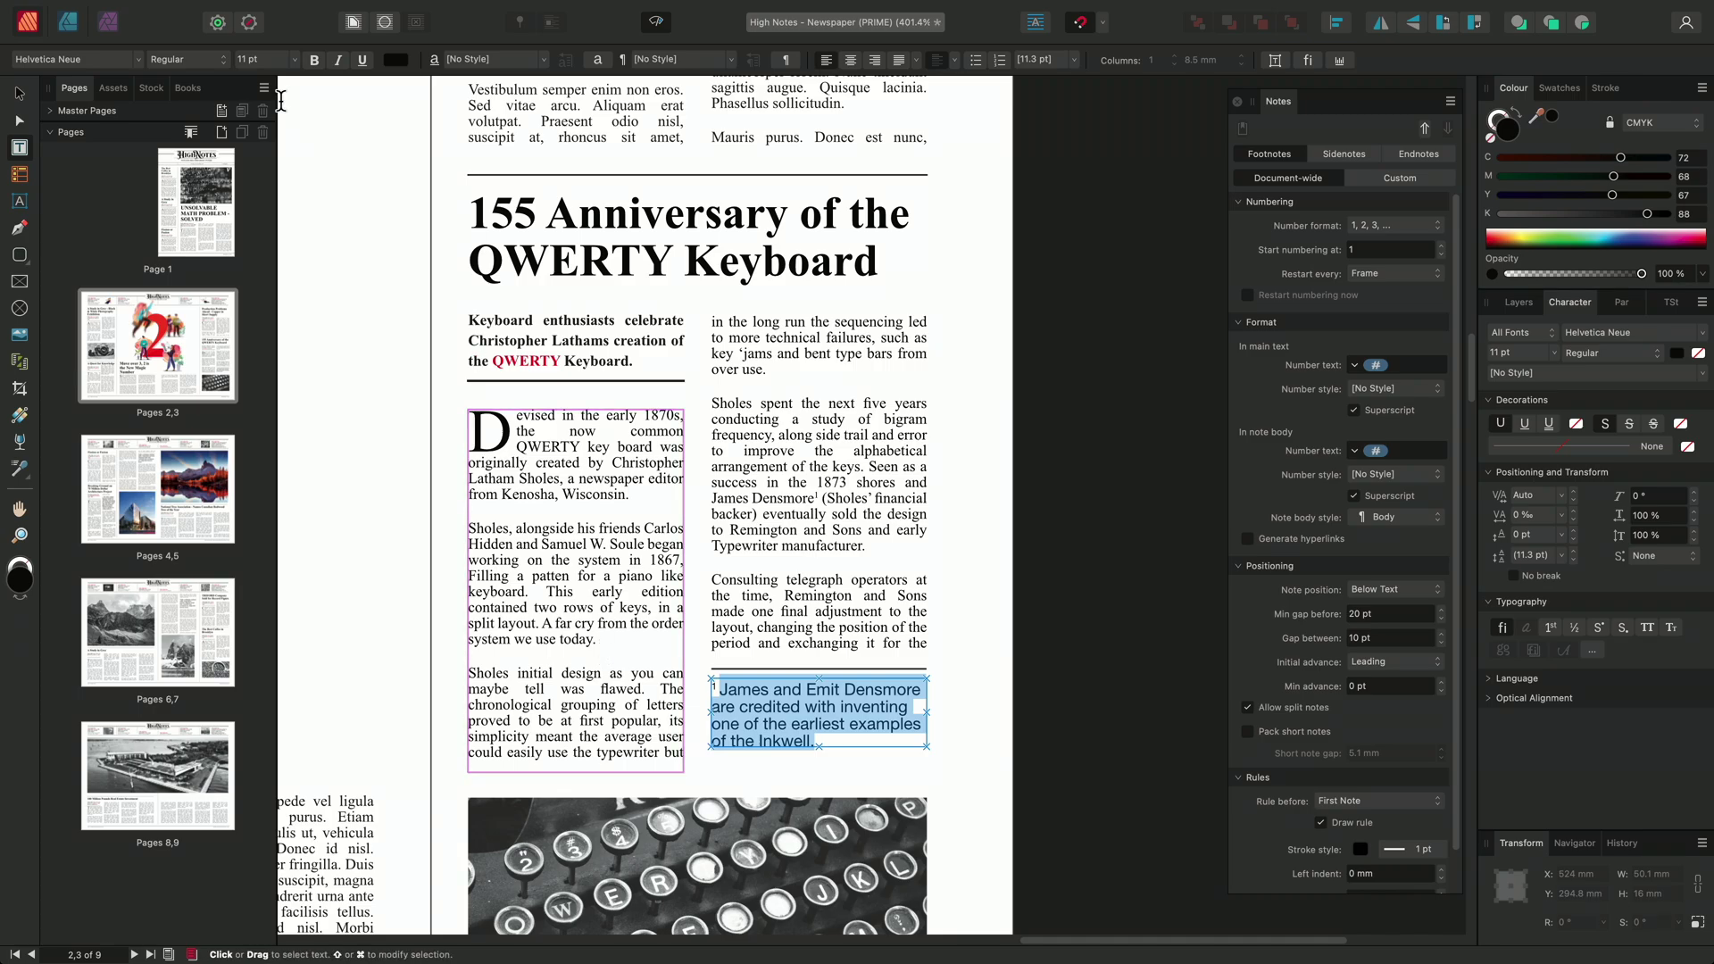
pyautogui.click(293, 58)
pyautogui.click(273, 162)
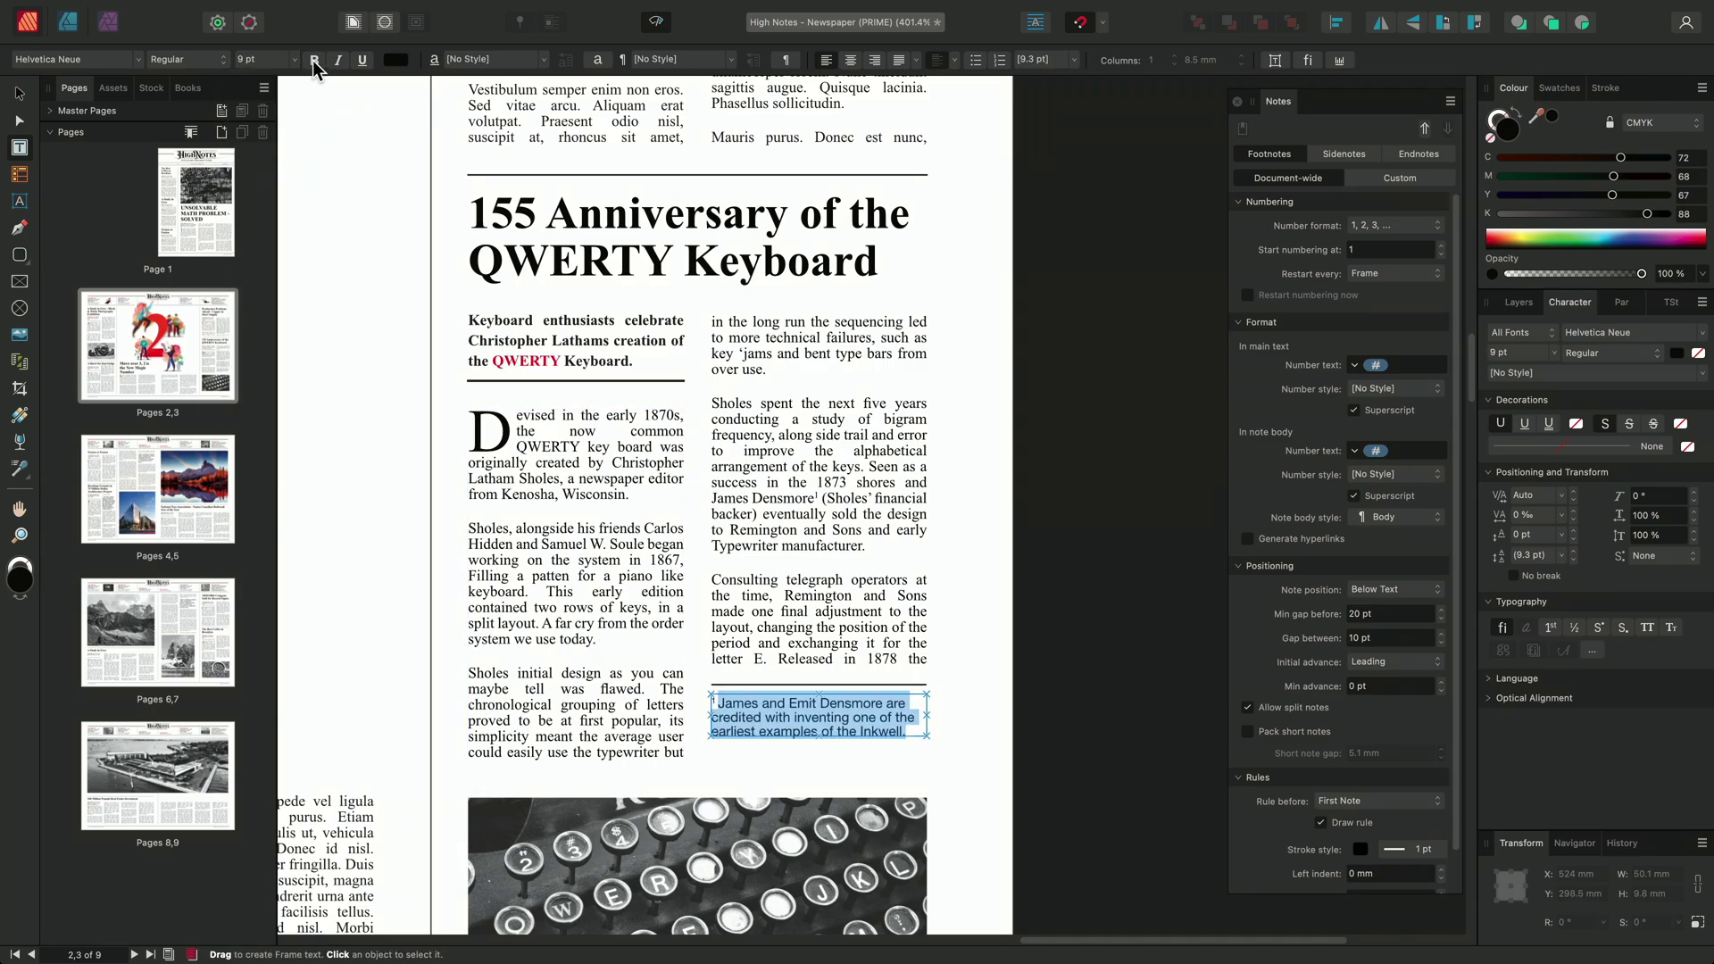
pyautogui.click(314, 60)
pyautogui.click(337, 60)
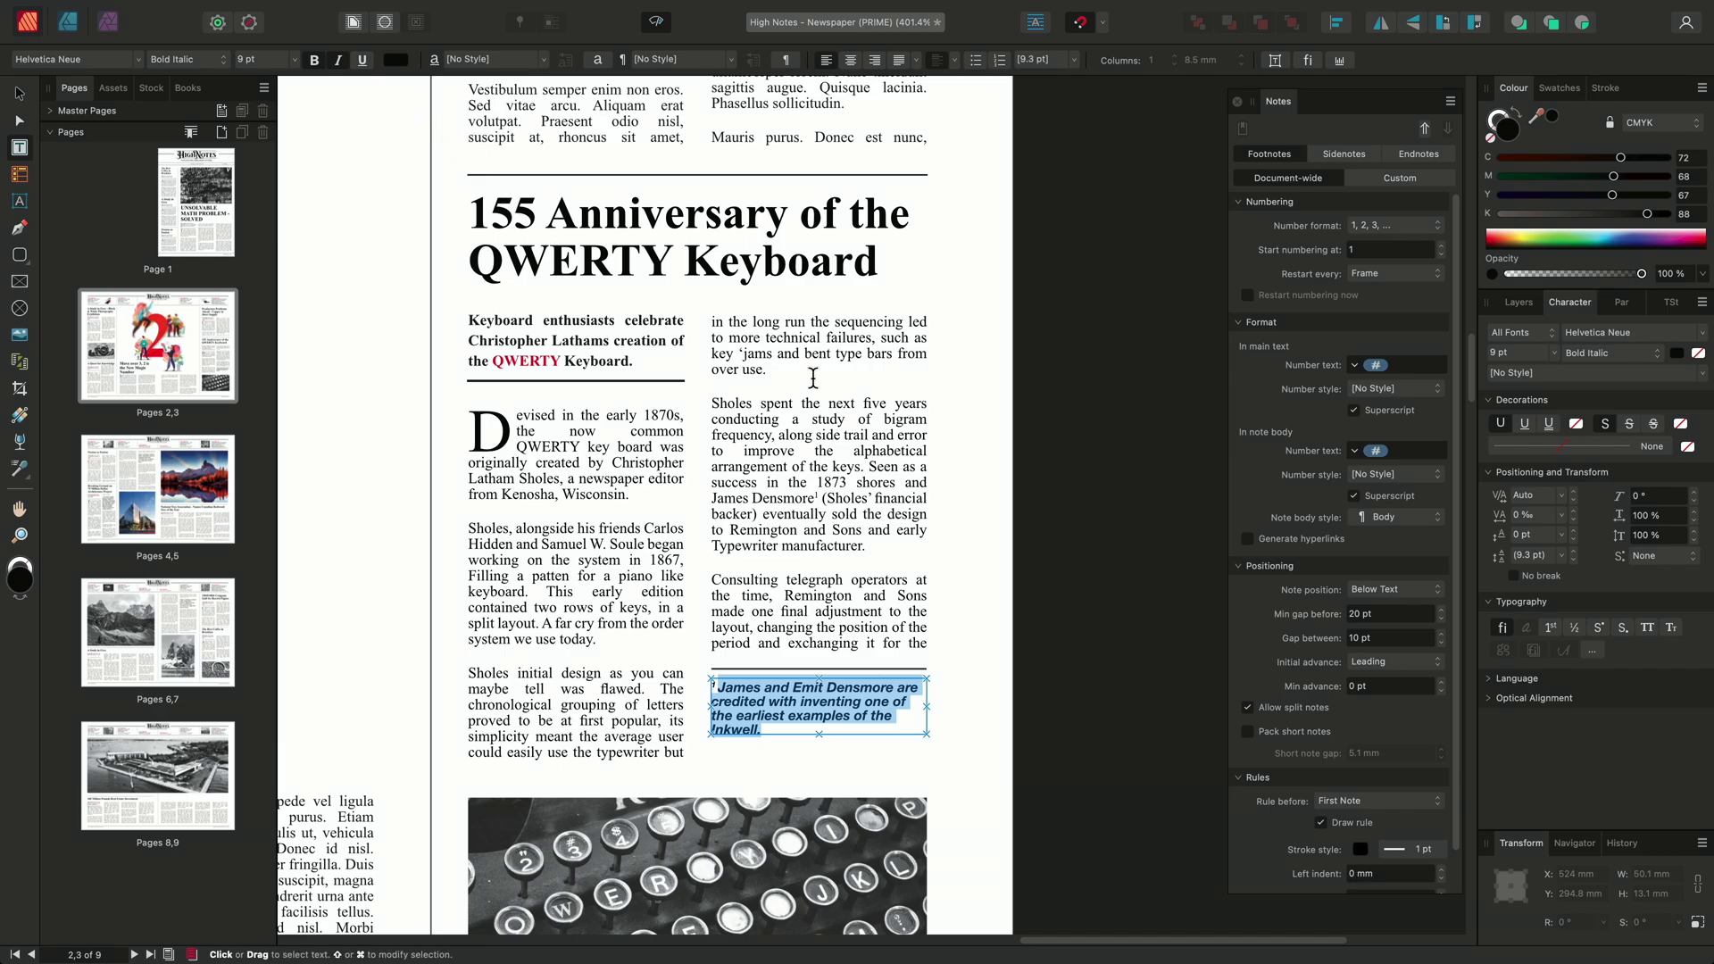
# Set note body style to 01. Foot Notes and note position to Below Frame, showing frame outlines
pyautogui.click(1411, 518)
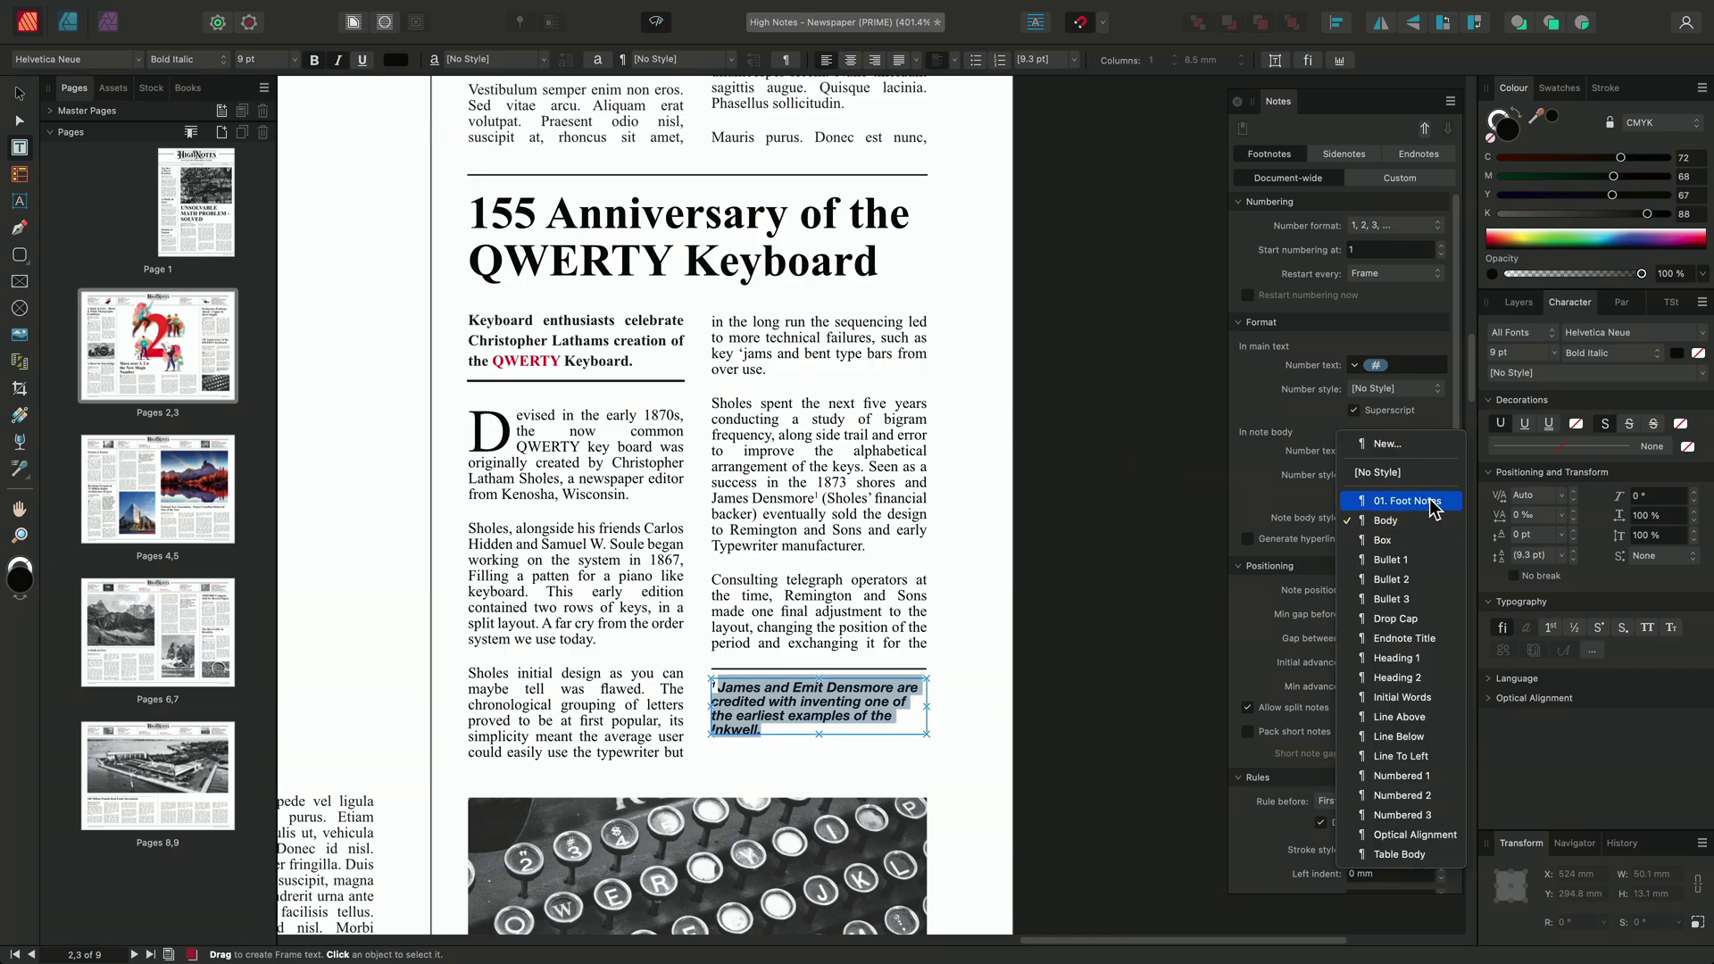
pyautogui.click(1428, 502)
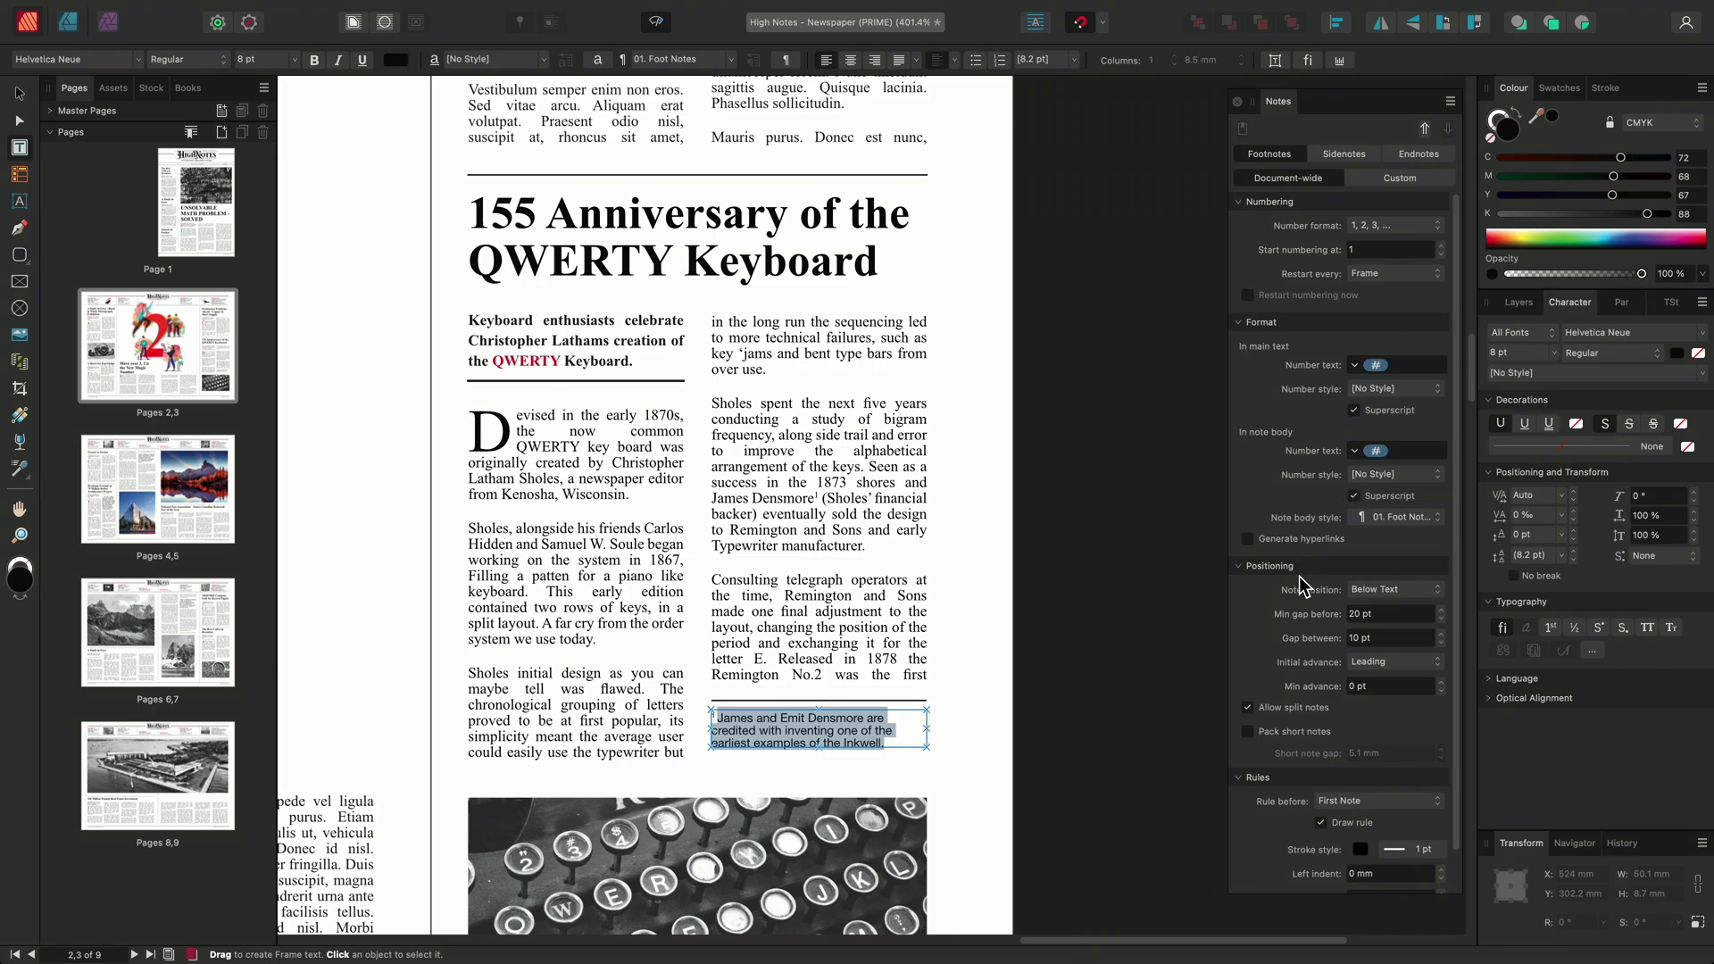
pyautogui.click(1408, 590)
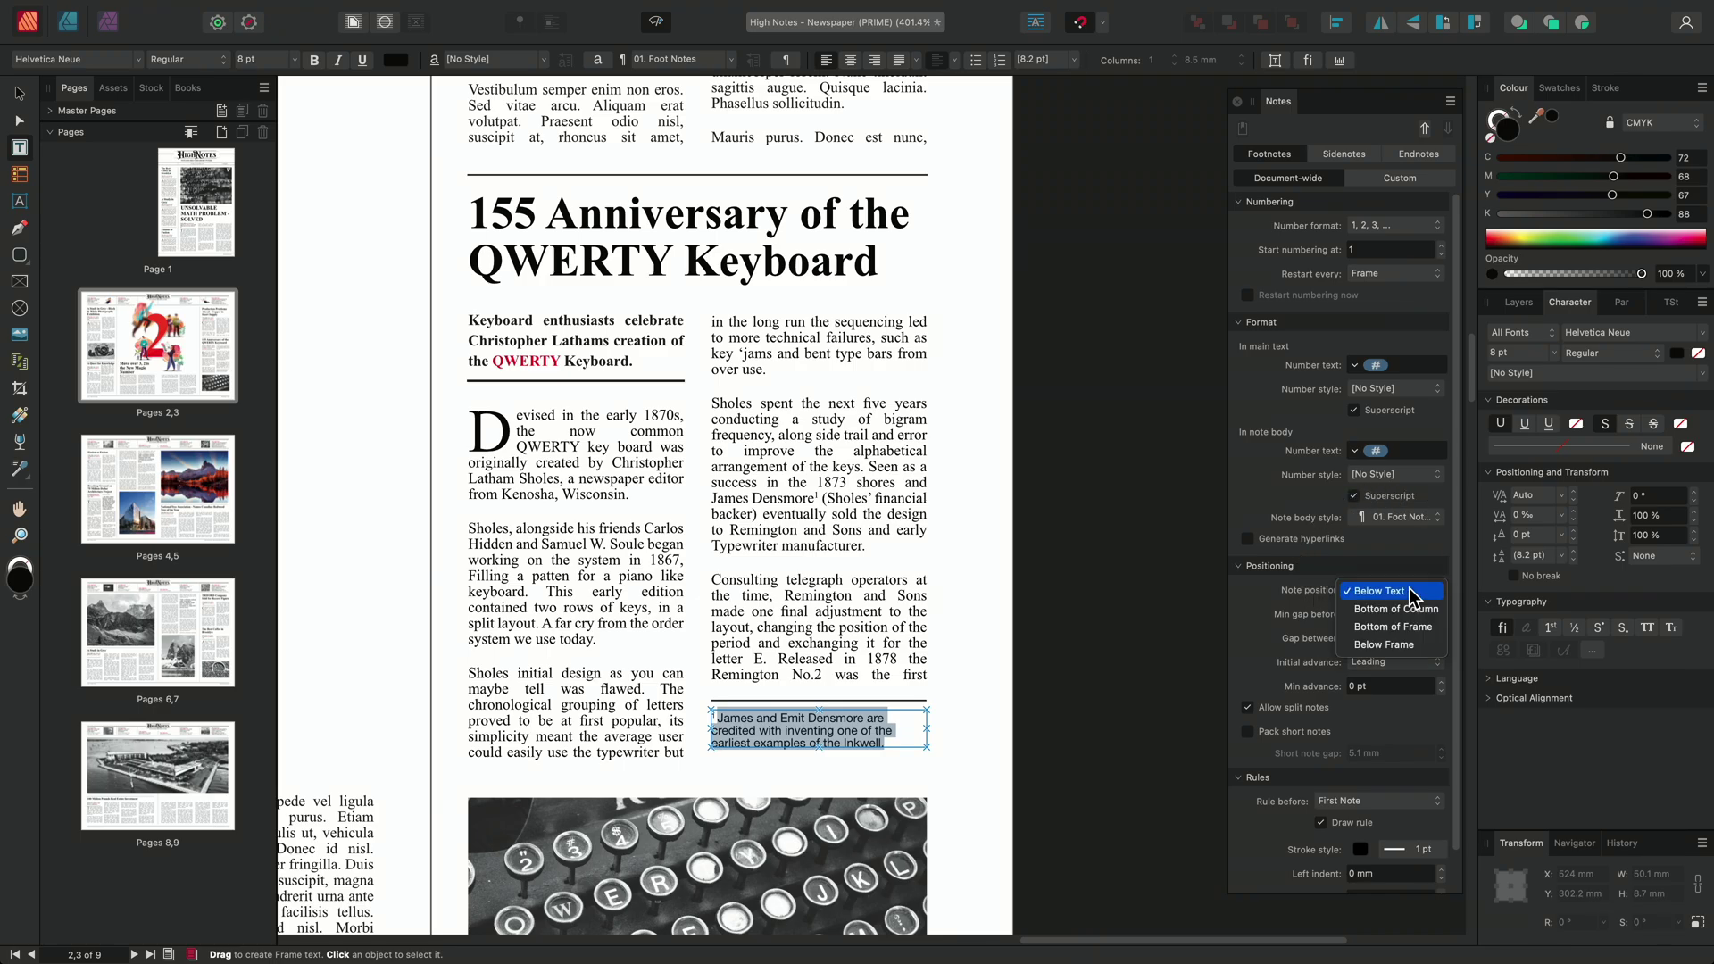
pyautogui.click(1418, 644)
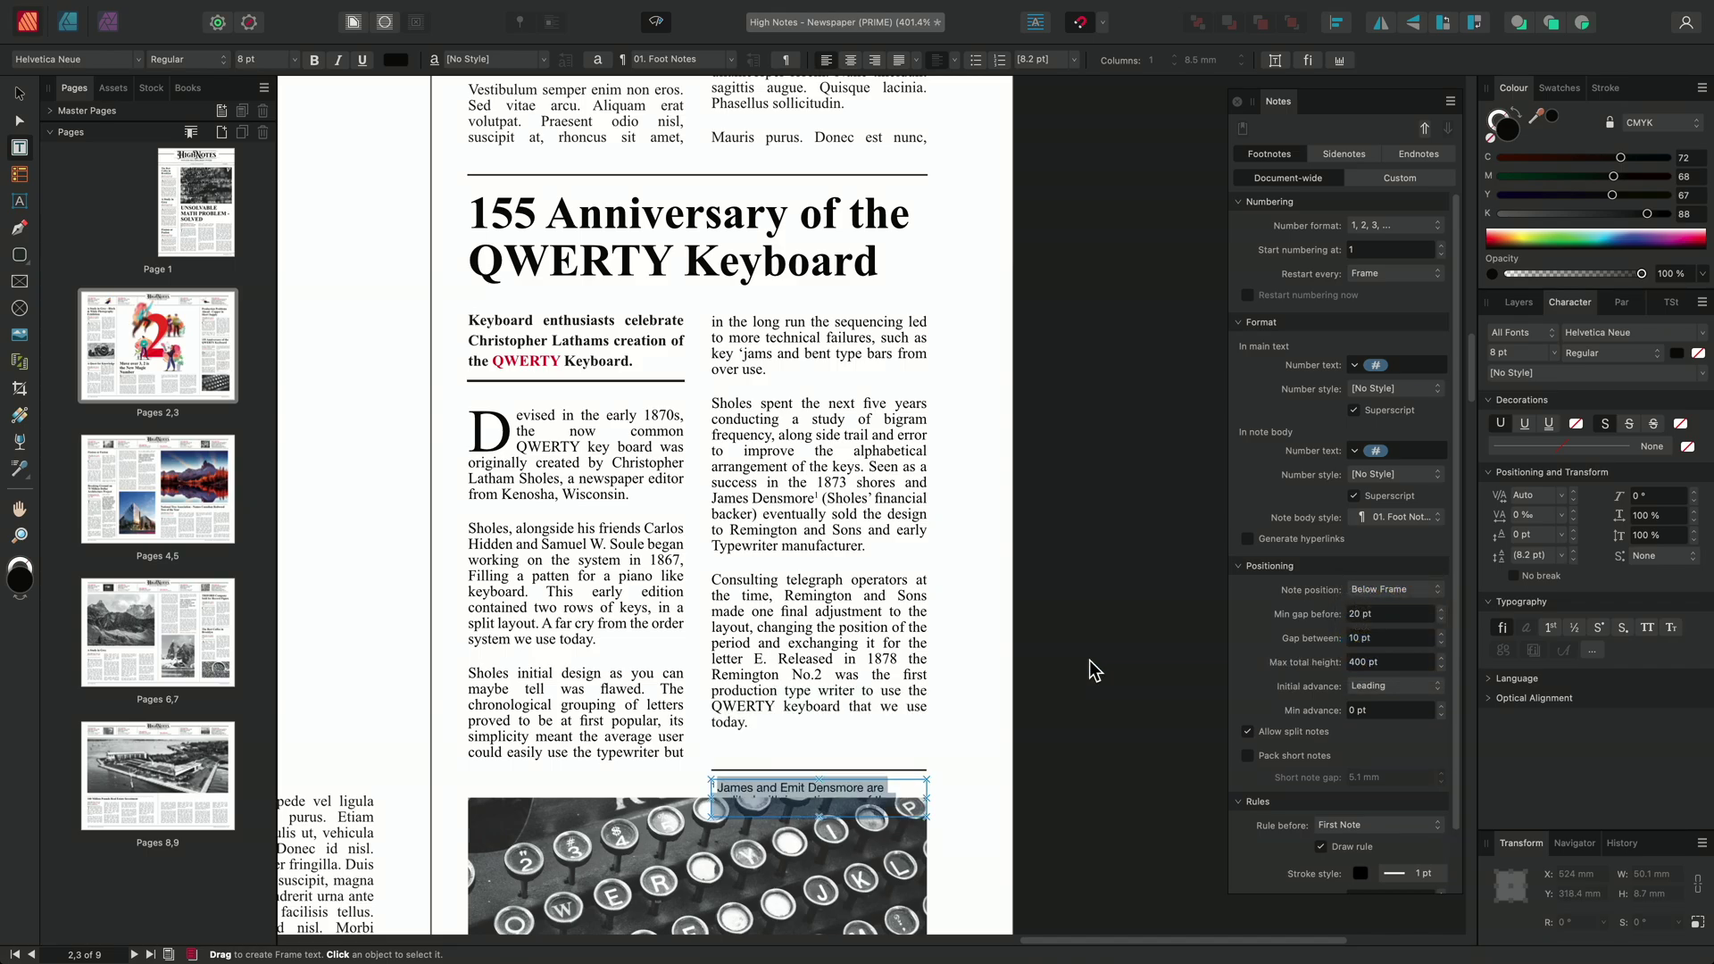
pyautogui.hotkey('ctrl', 'w')
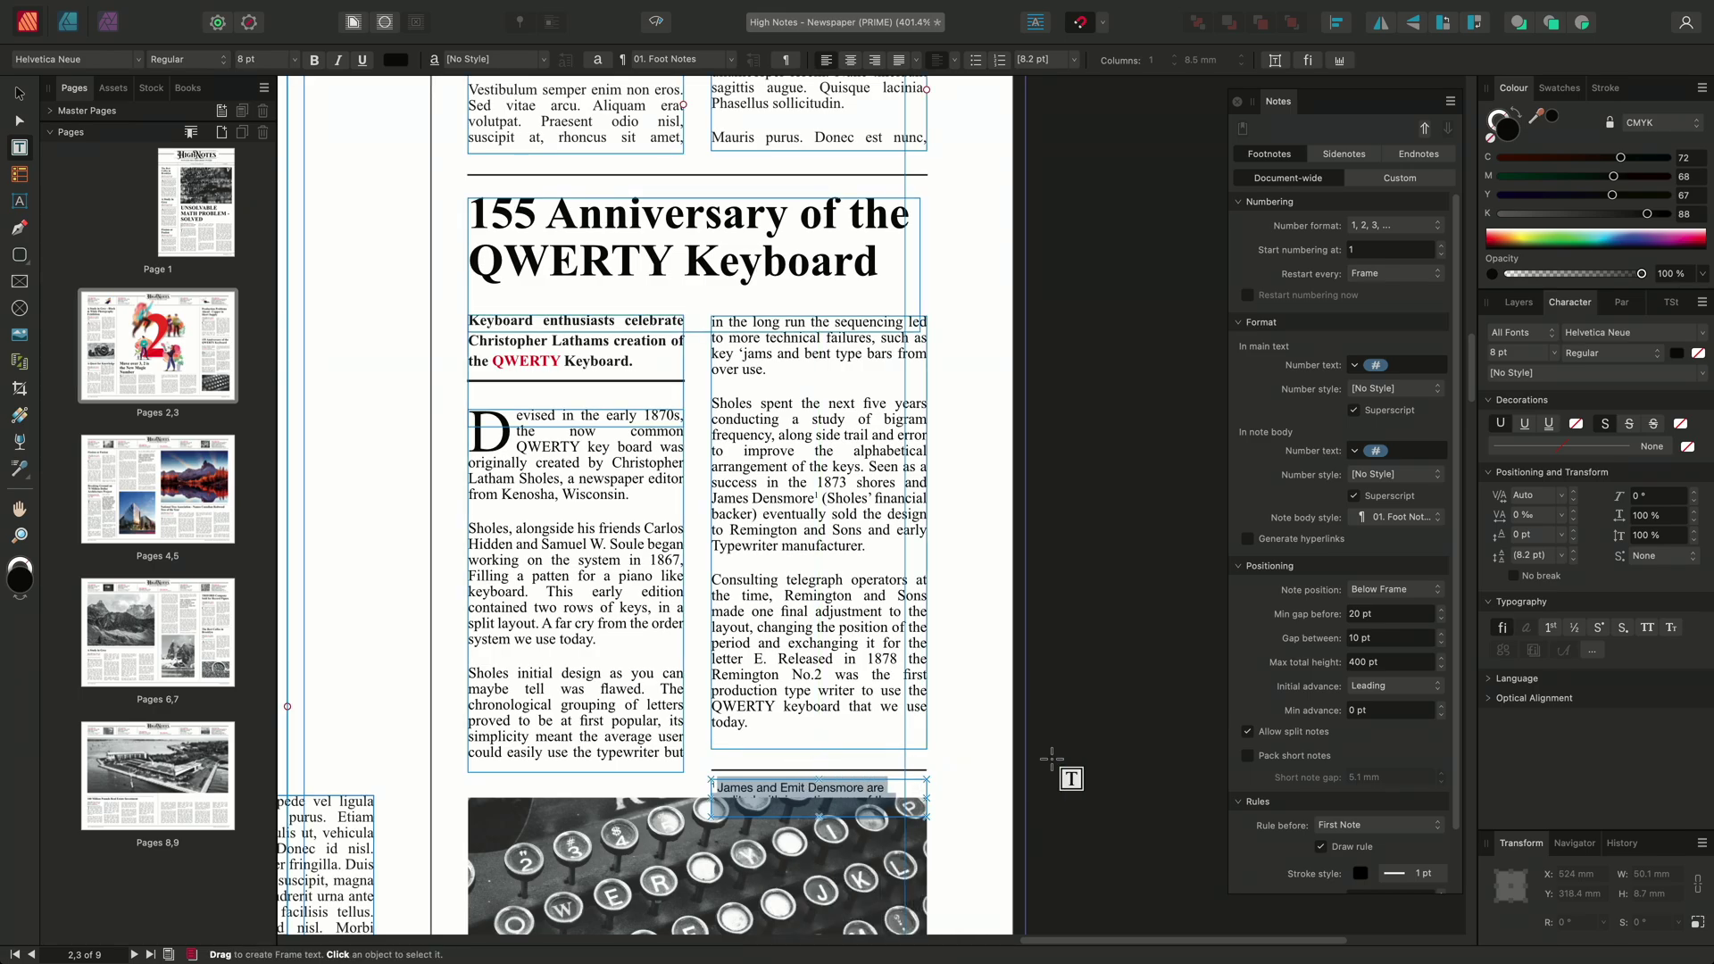
# Set the minimum gap before footnotes to 0 pt
pyautogui.click(1400, 622)
pyautogui.press('BackSpace')
pyautogui.write('0')
pyautogui.press('Return')
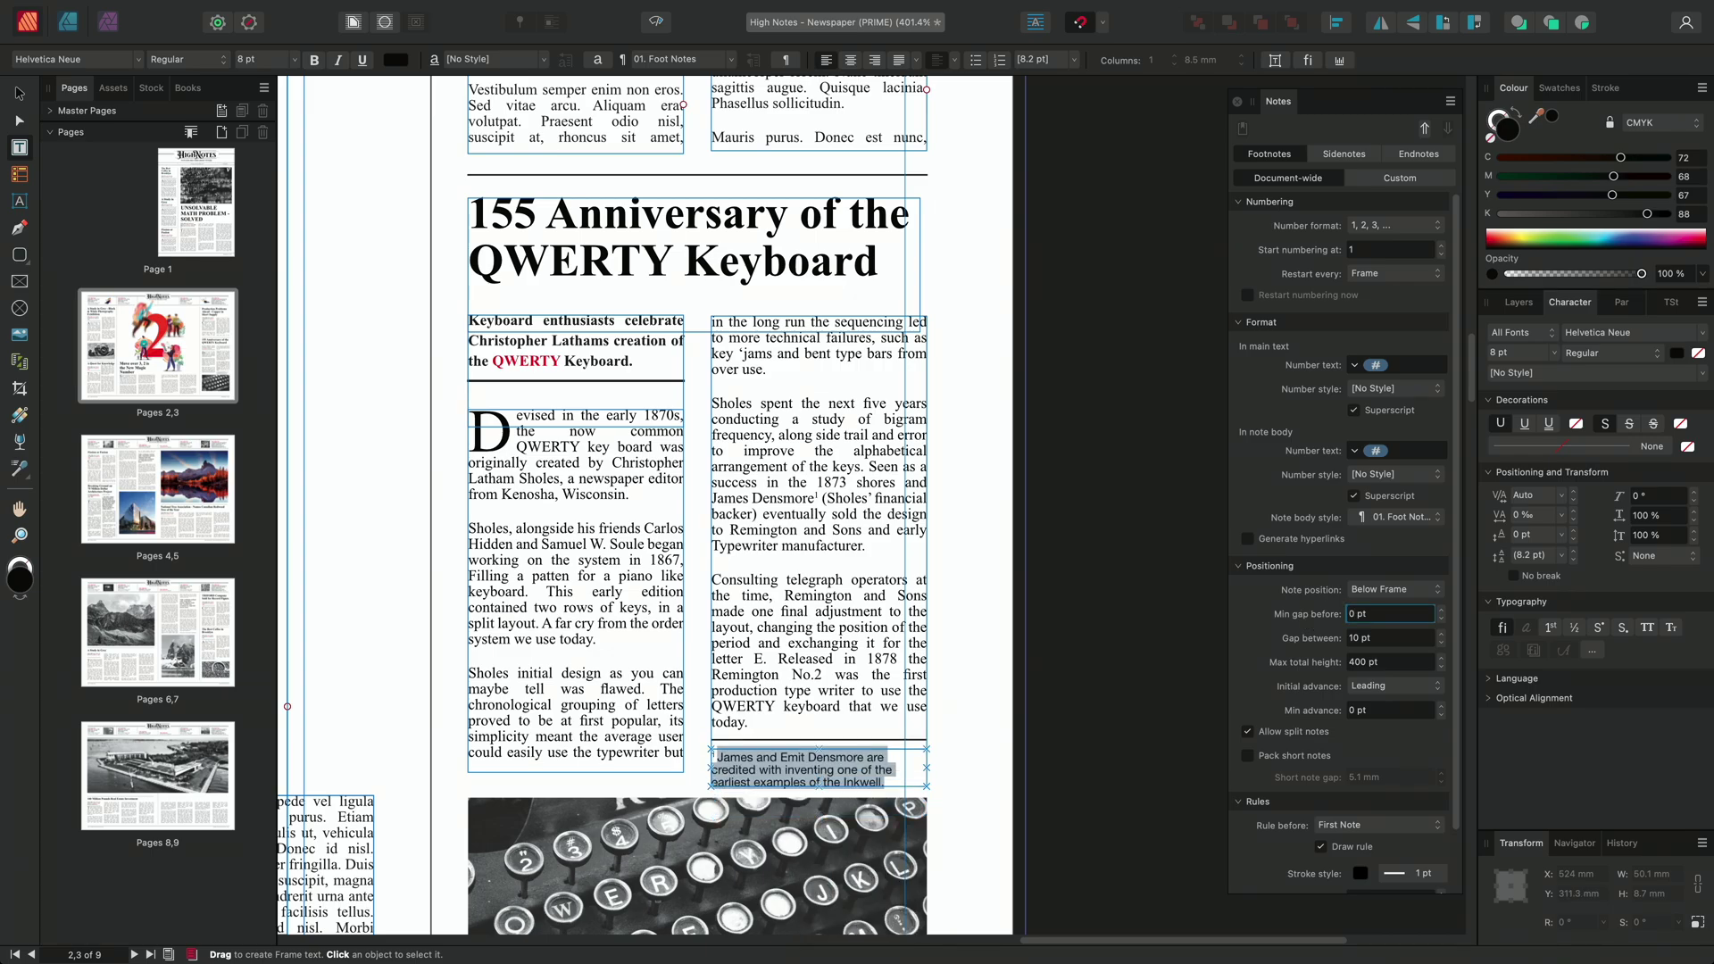
pyautogui.click(910, 780)
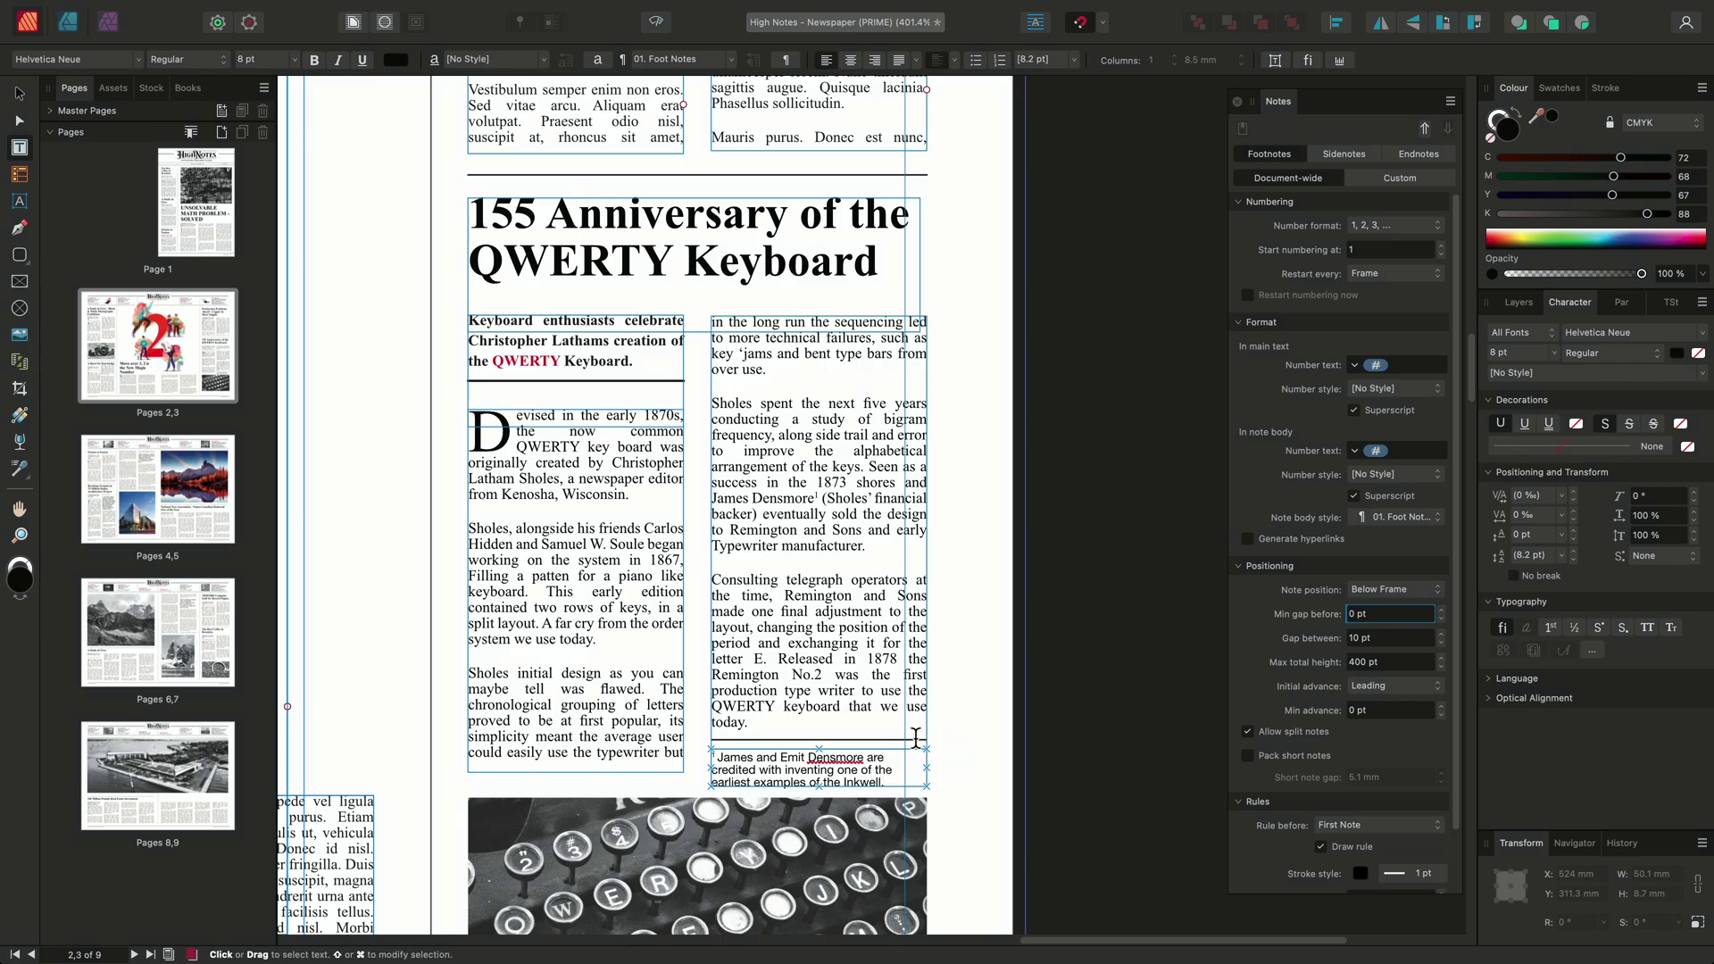
# Make the footnote rule dark blue with a 1.5 pt line width
pyautogui.moveTo(1457, 594); pyautogui.dragTo(1461, 709)
pyautogui.click(1360, 806)
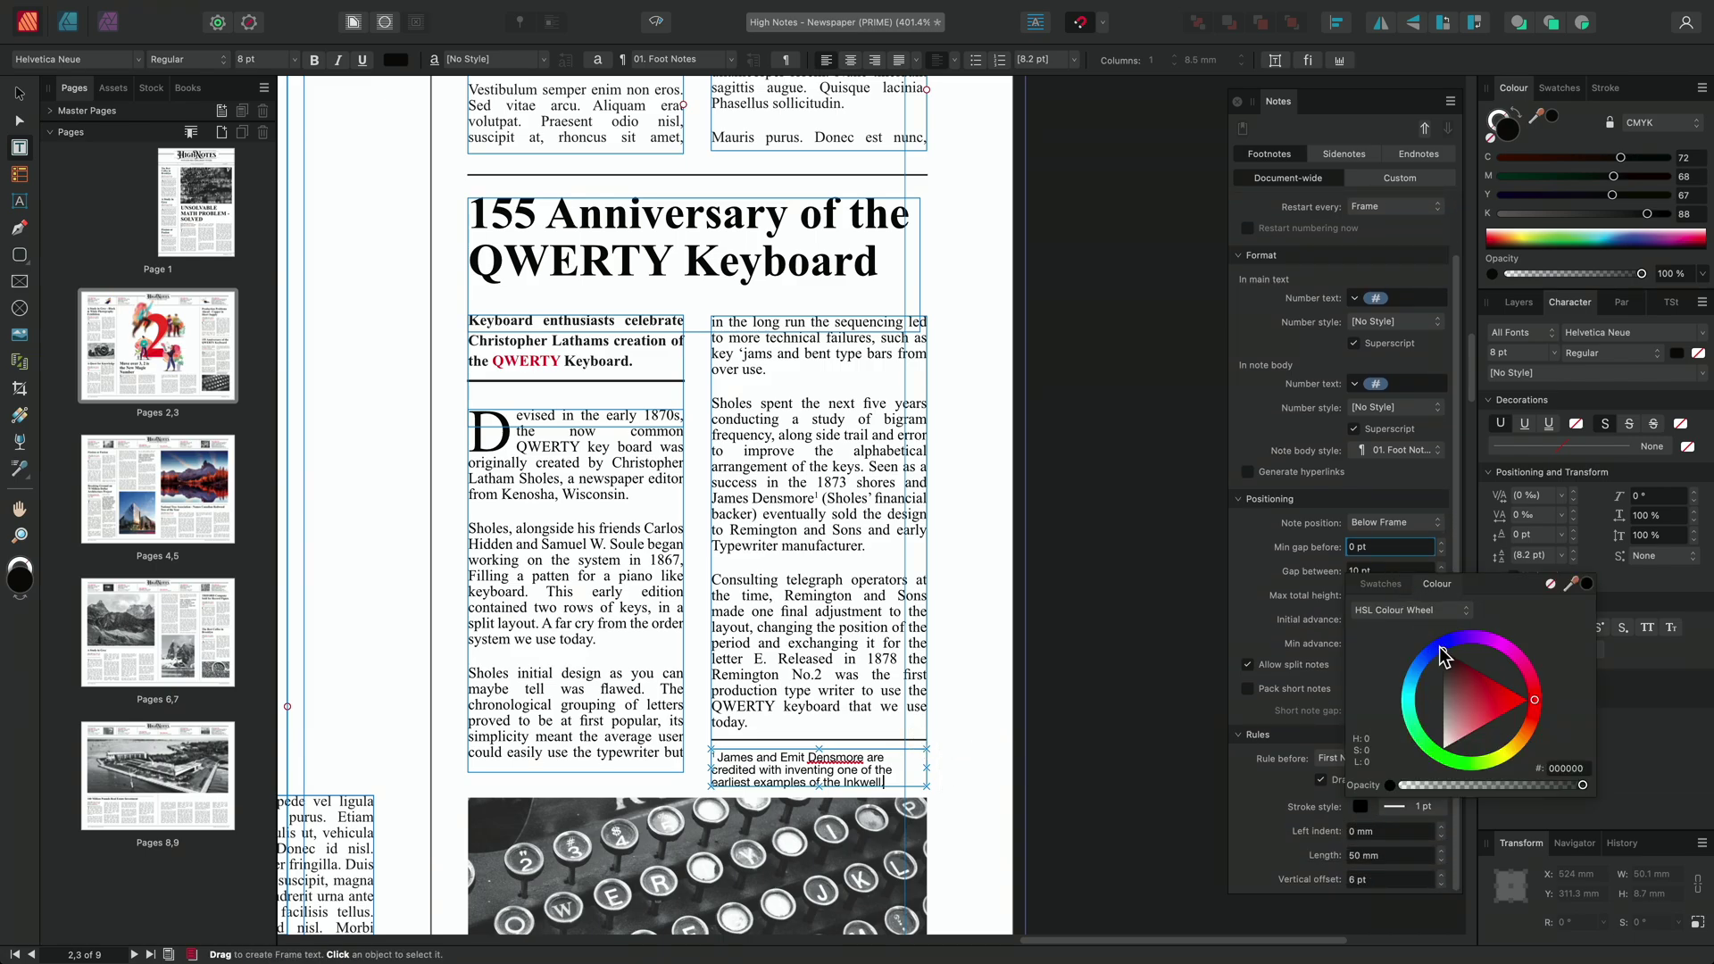
pyautogui.moveTo(1432, 645)
pyautogui.mouseDown()
pyautogui.moveTo(1405, 718)
pyautogui.moveTo(1517, 661)
pyautogui.moveTo(1413, 676)
pyautogui.mouseUp()
pyautogui.moveTo(1437, 696); pyautogui.dragTo(1443, 714)
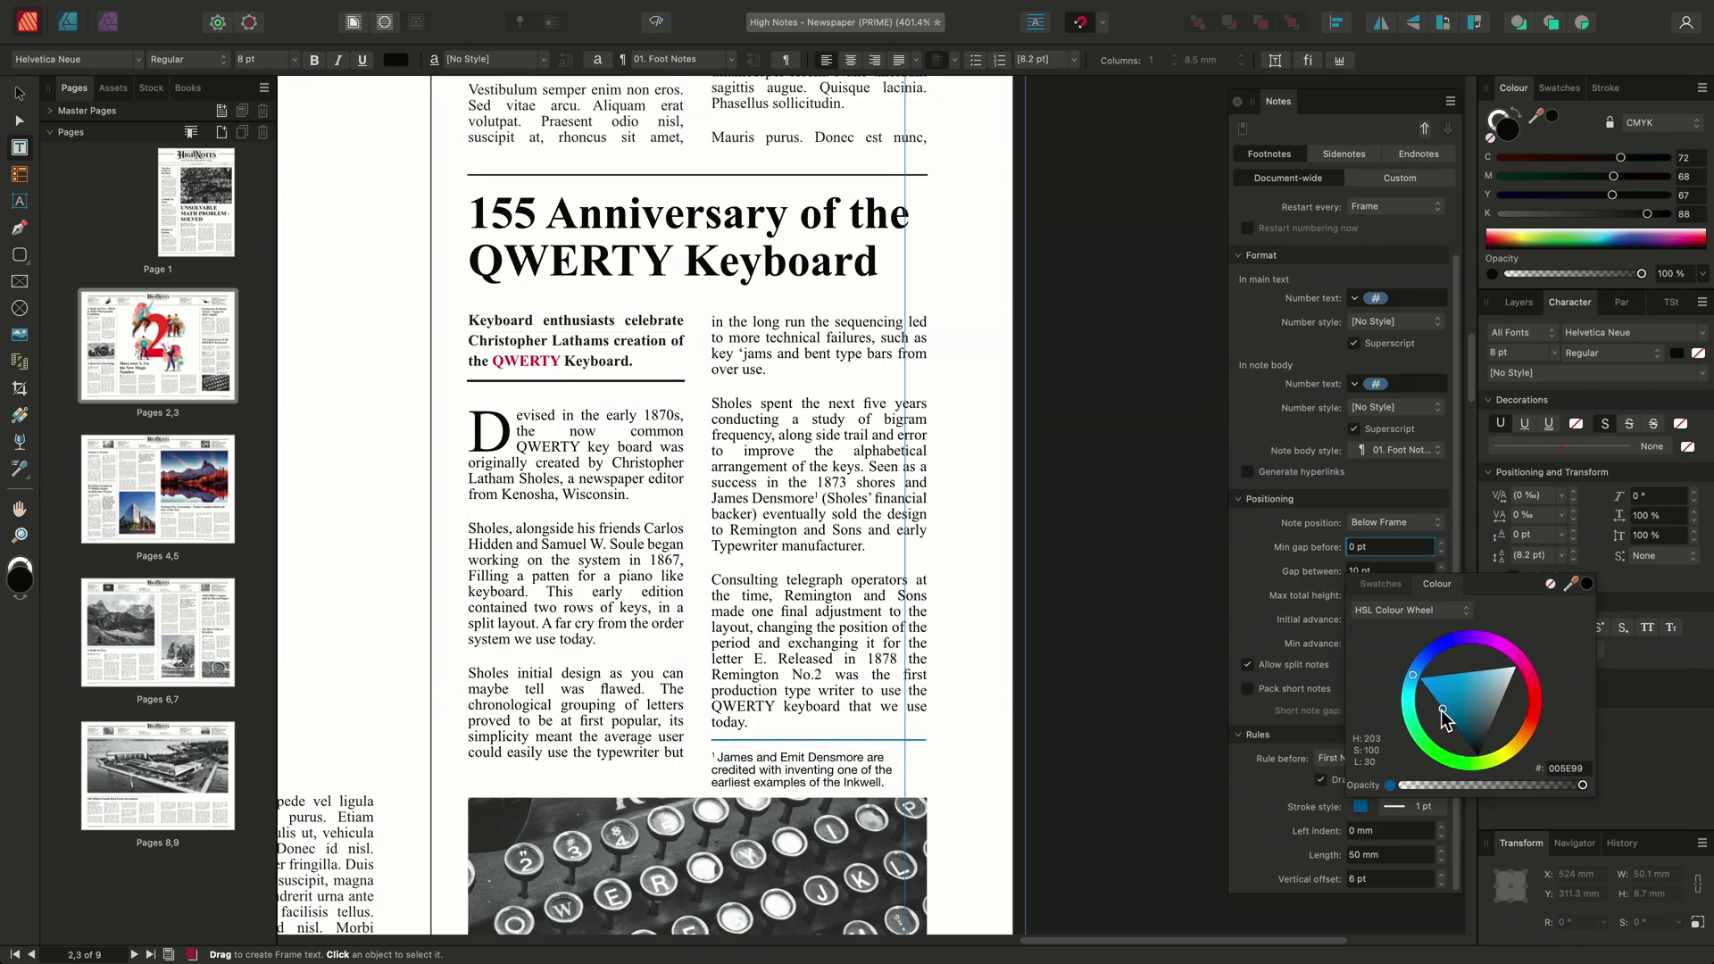
pyautogui.click(1394, 806)
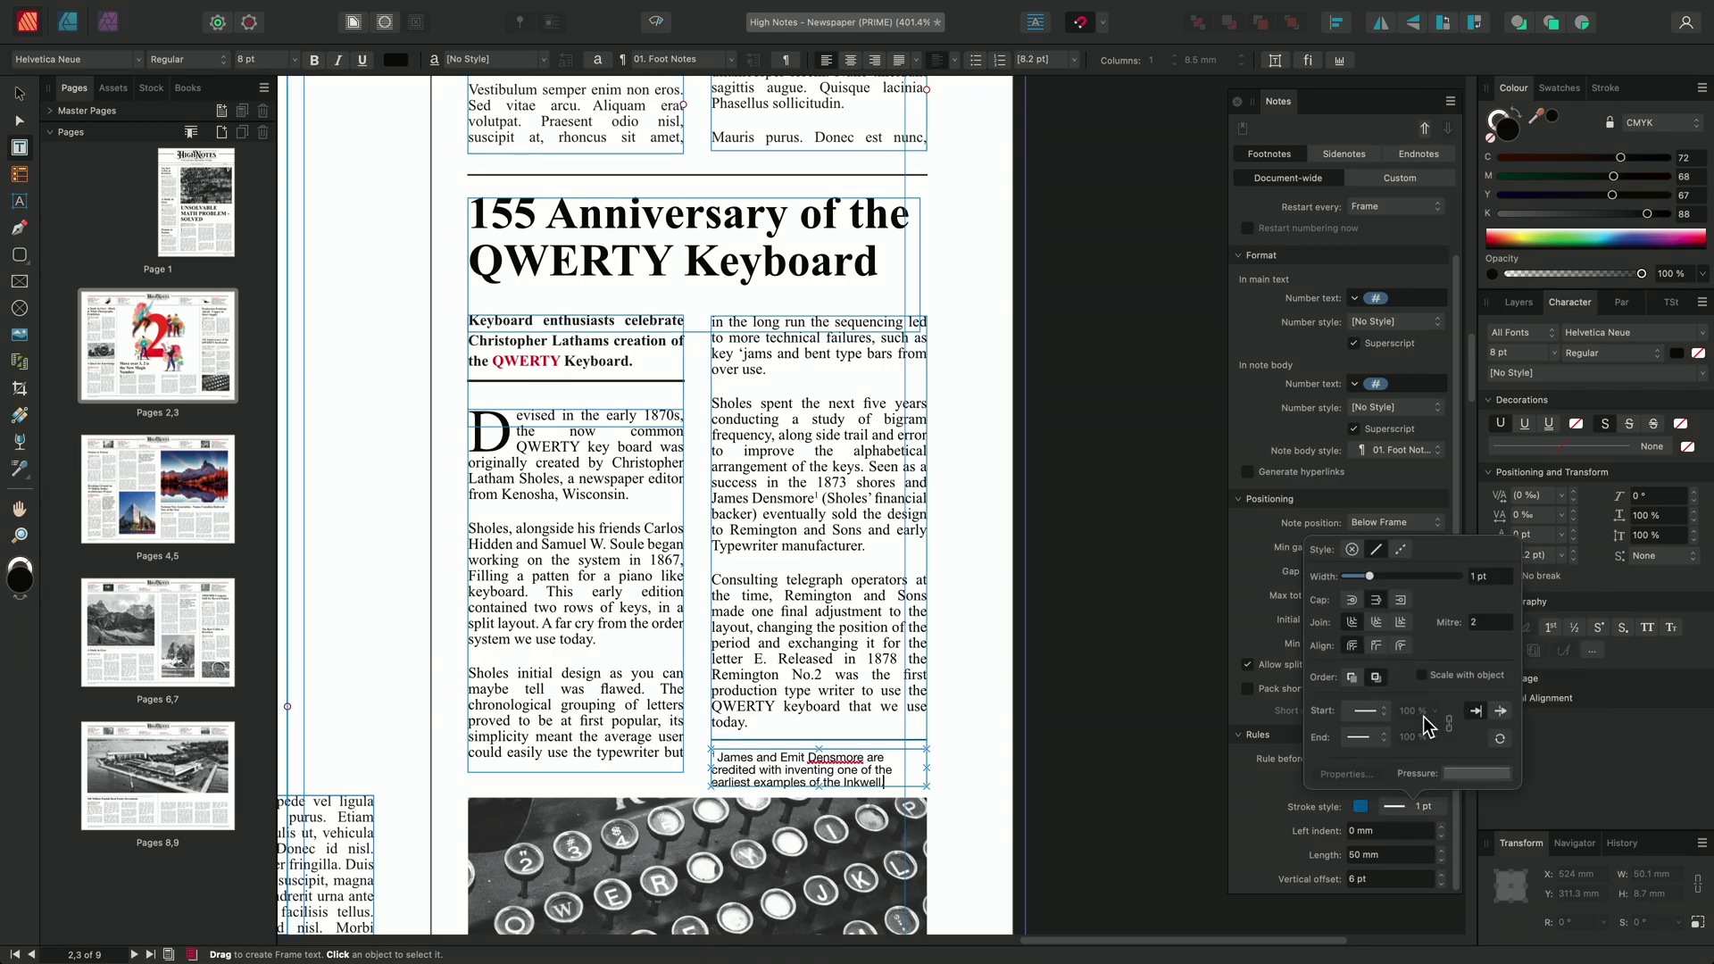
pyautogui.moveTo(1369, 577); pyautogui.dragTo(1367, 581)
pyautogui.click(1505, 576)
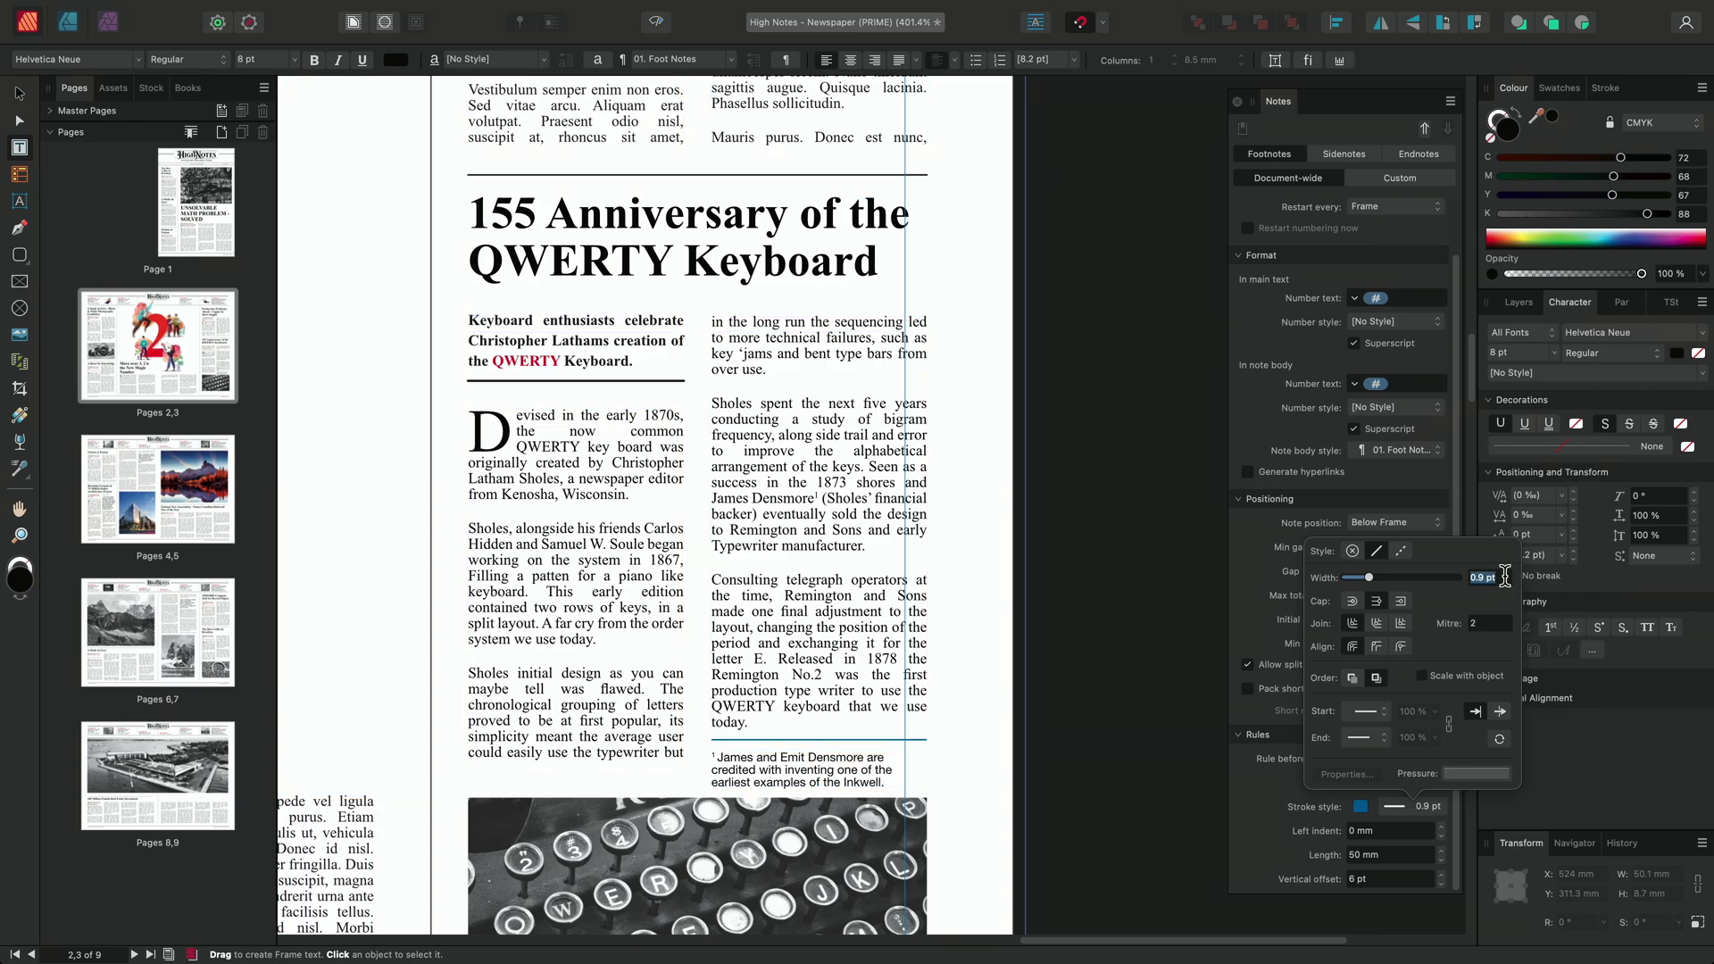
pyautogui.write('1.5')
pyautogui.press('Return')
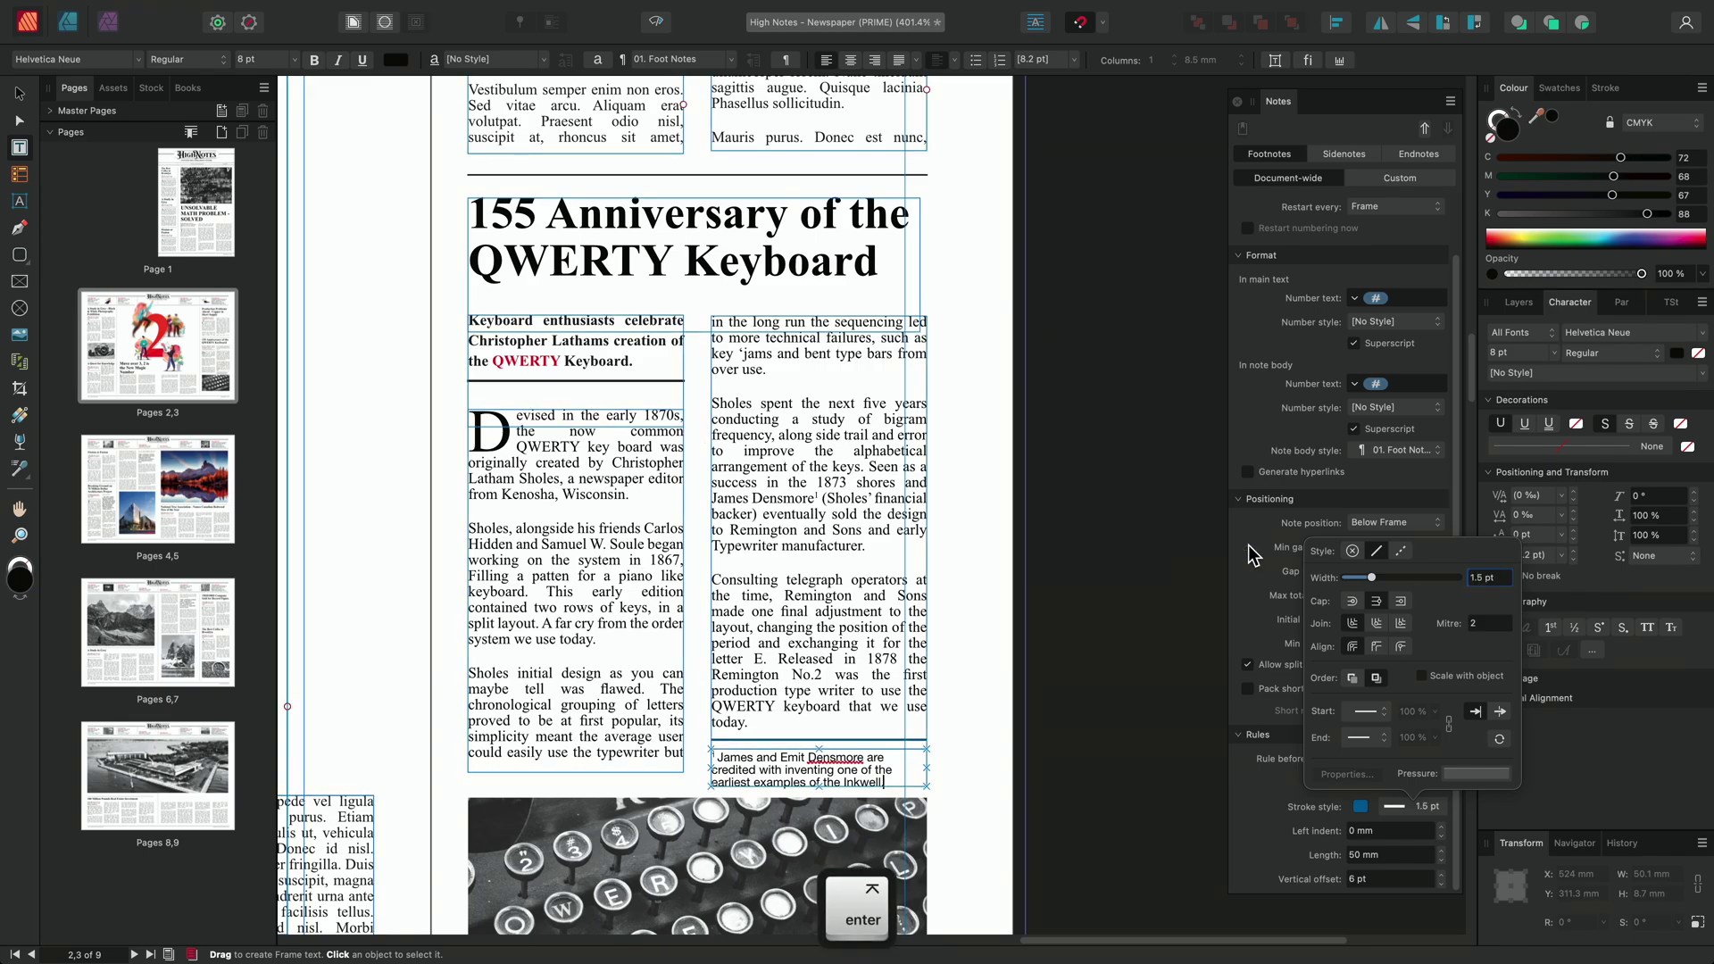
pyautogui.click(1267, 777)
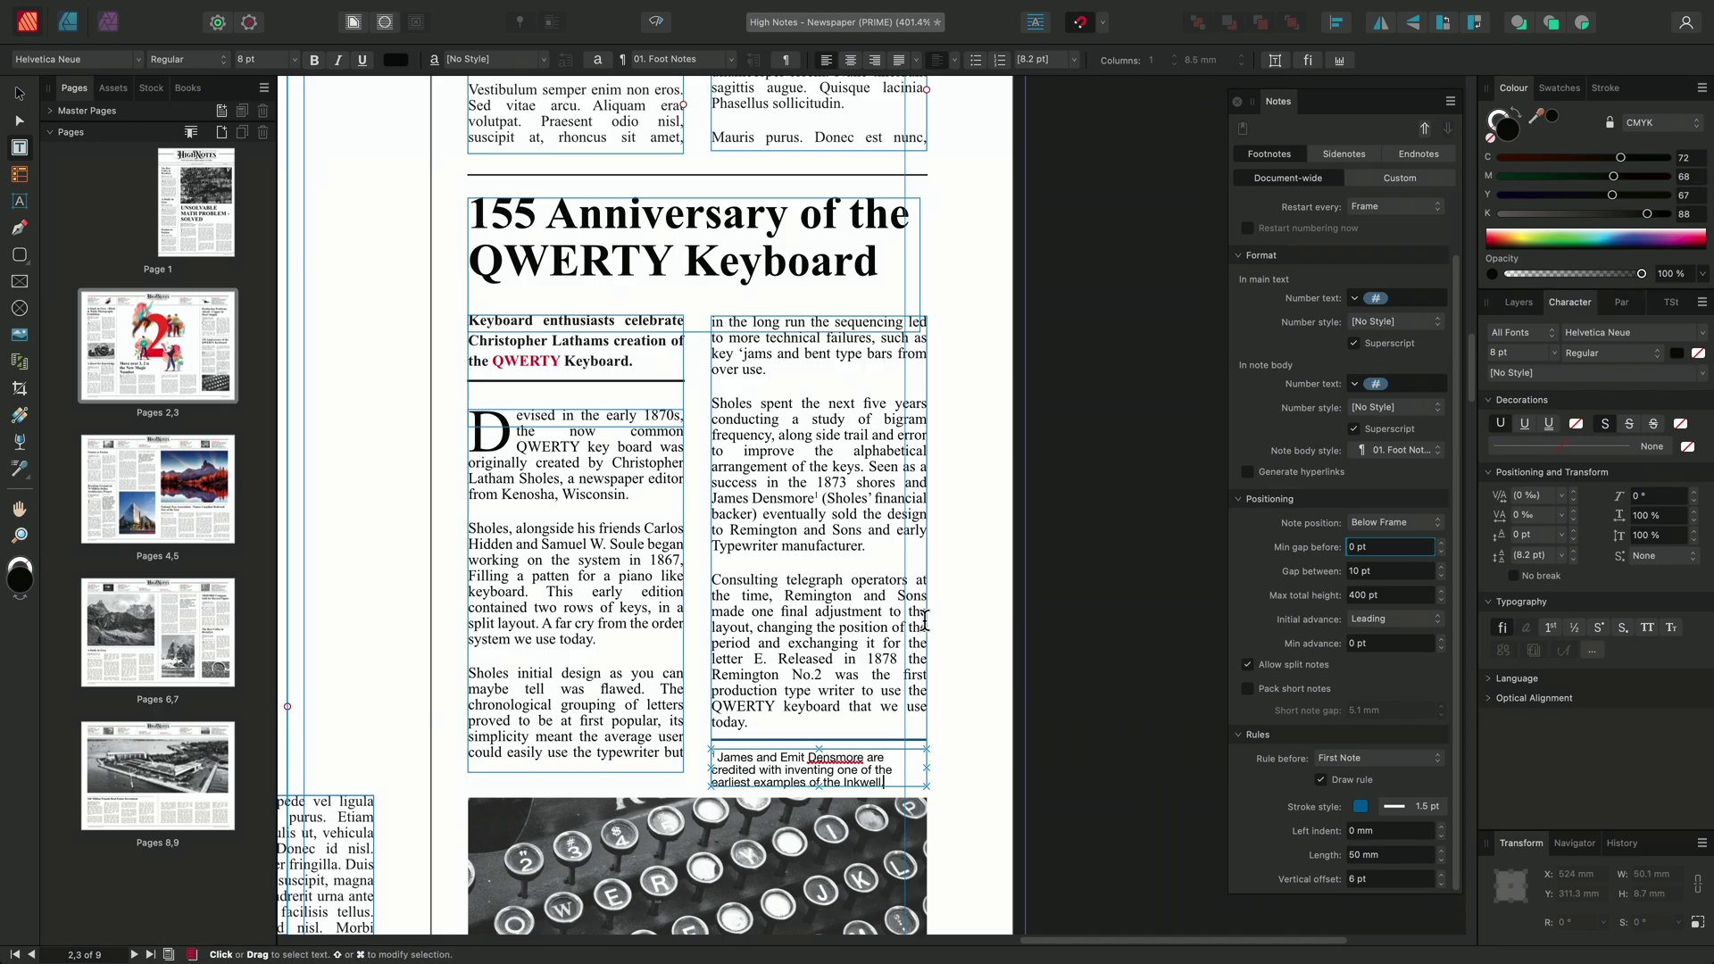
# Insert a second footnote after 'Remington No.2' using the context menu's Notes > Insert Footnote
pyautogui.click(823, 671)
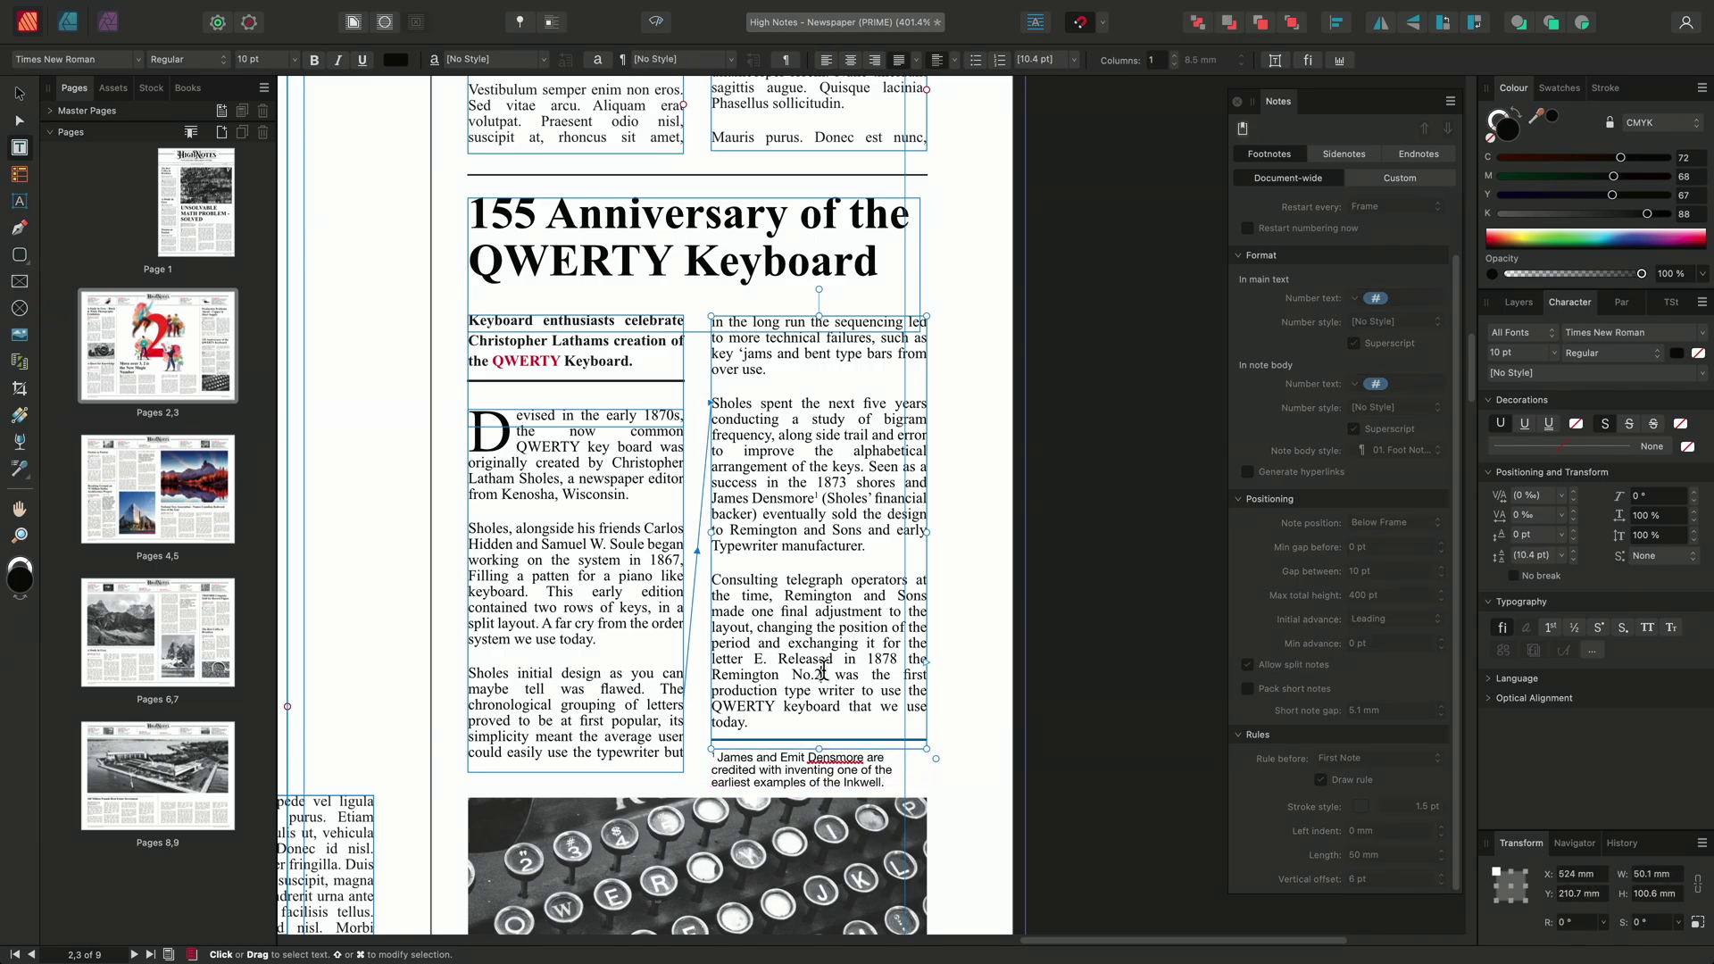
pyautogui.rightClick(825, 676)
pyautogui.moveTo(964, 830)
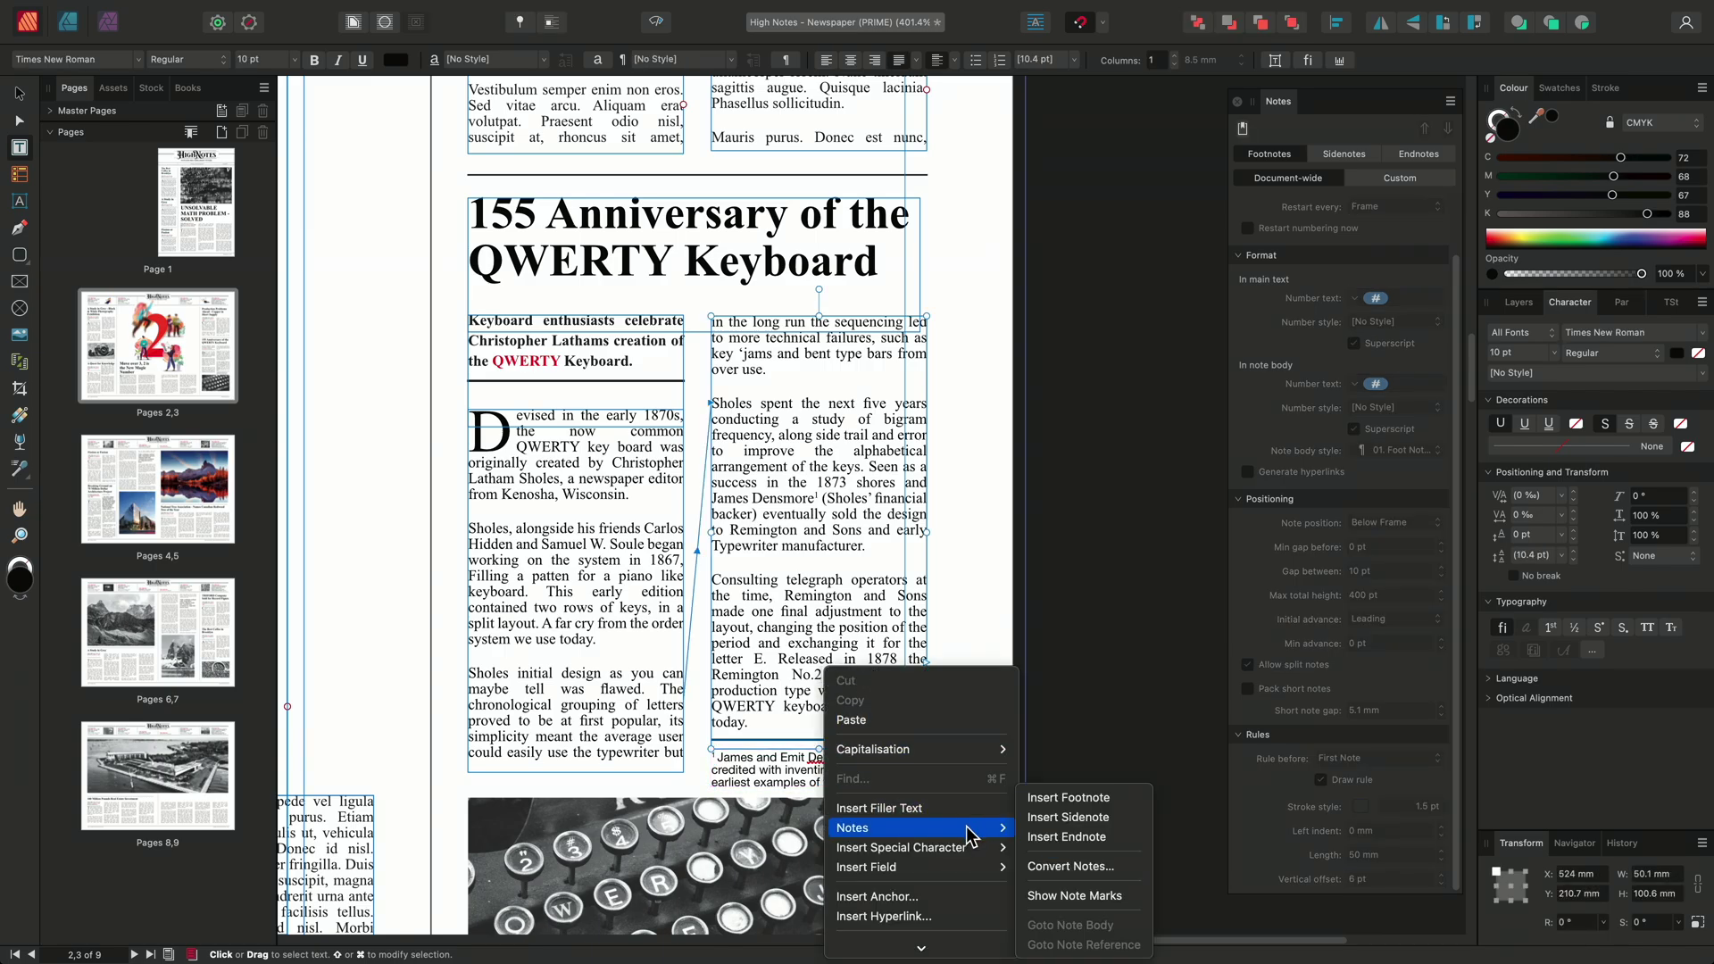
pyautogui.click(1121, 806)
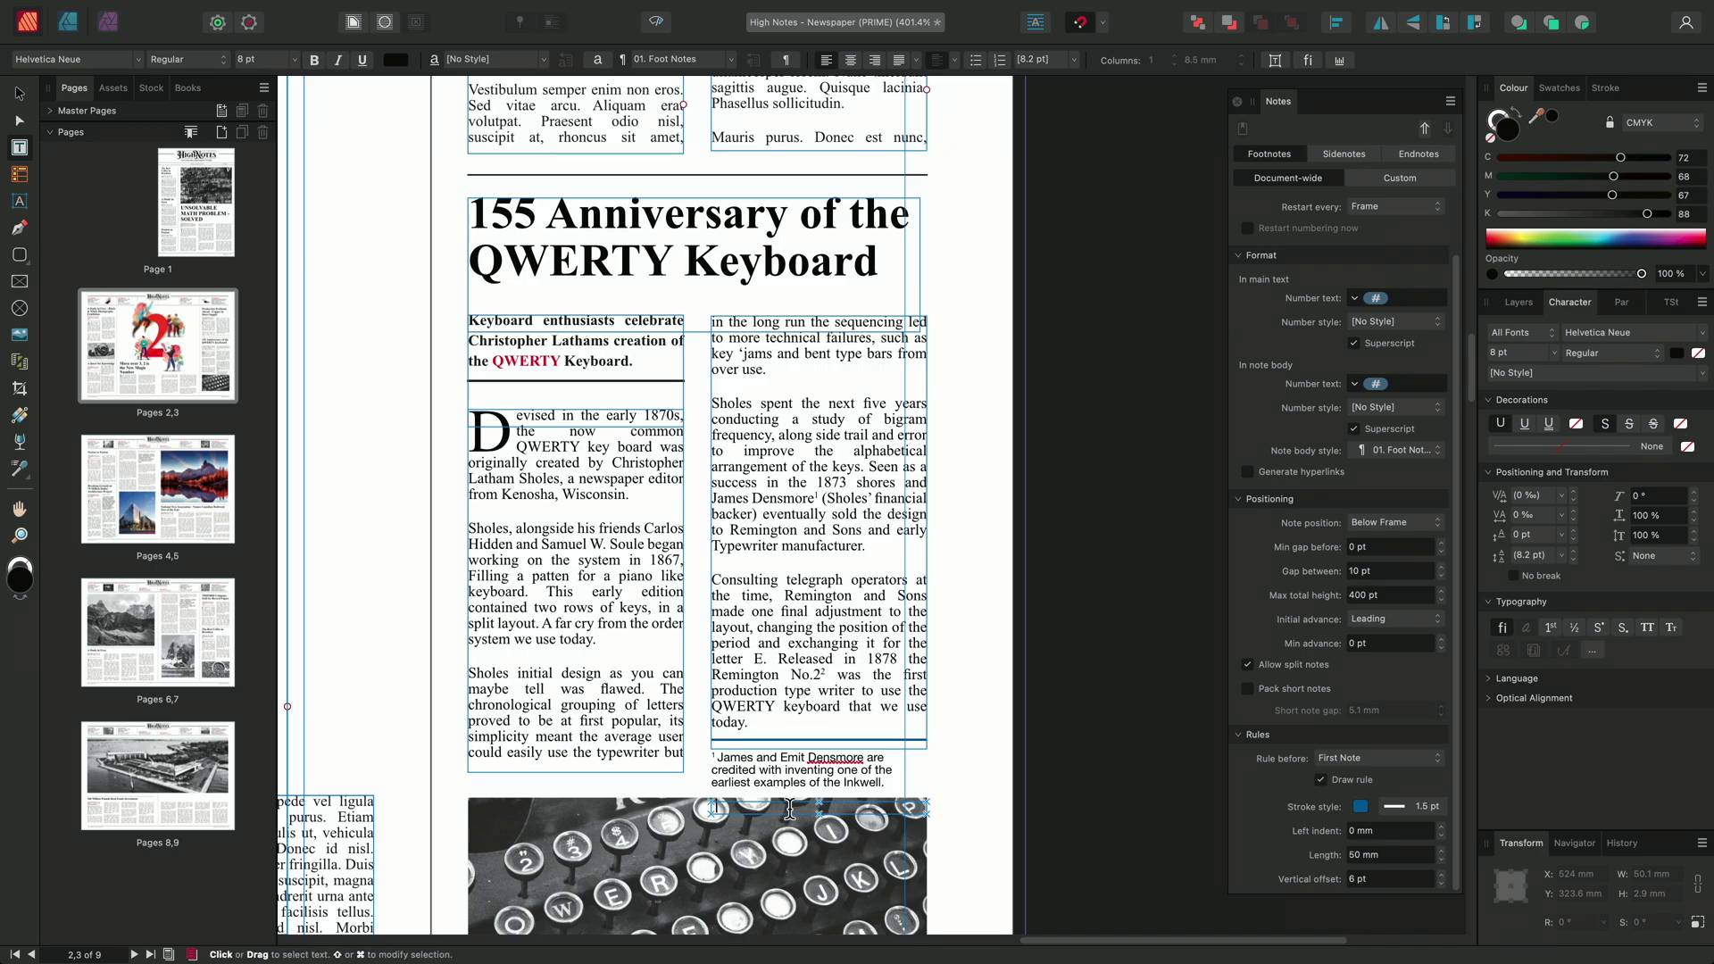
# Set the gap between footnotes to 200 pt, then switch to Pages
pyautogui.scroll(-6, 794, 816)
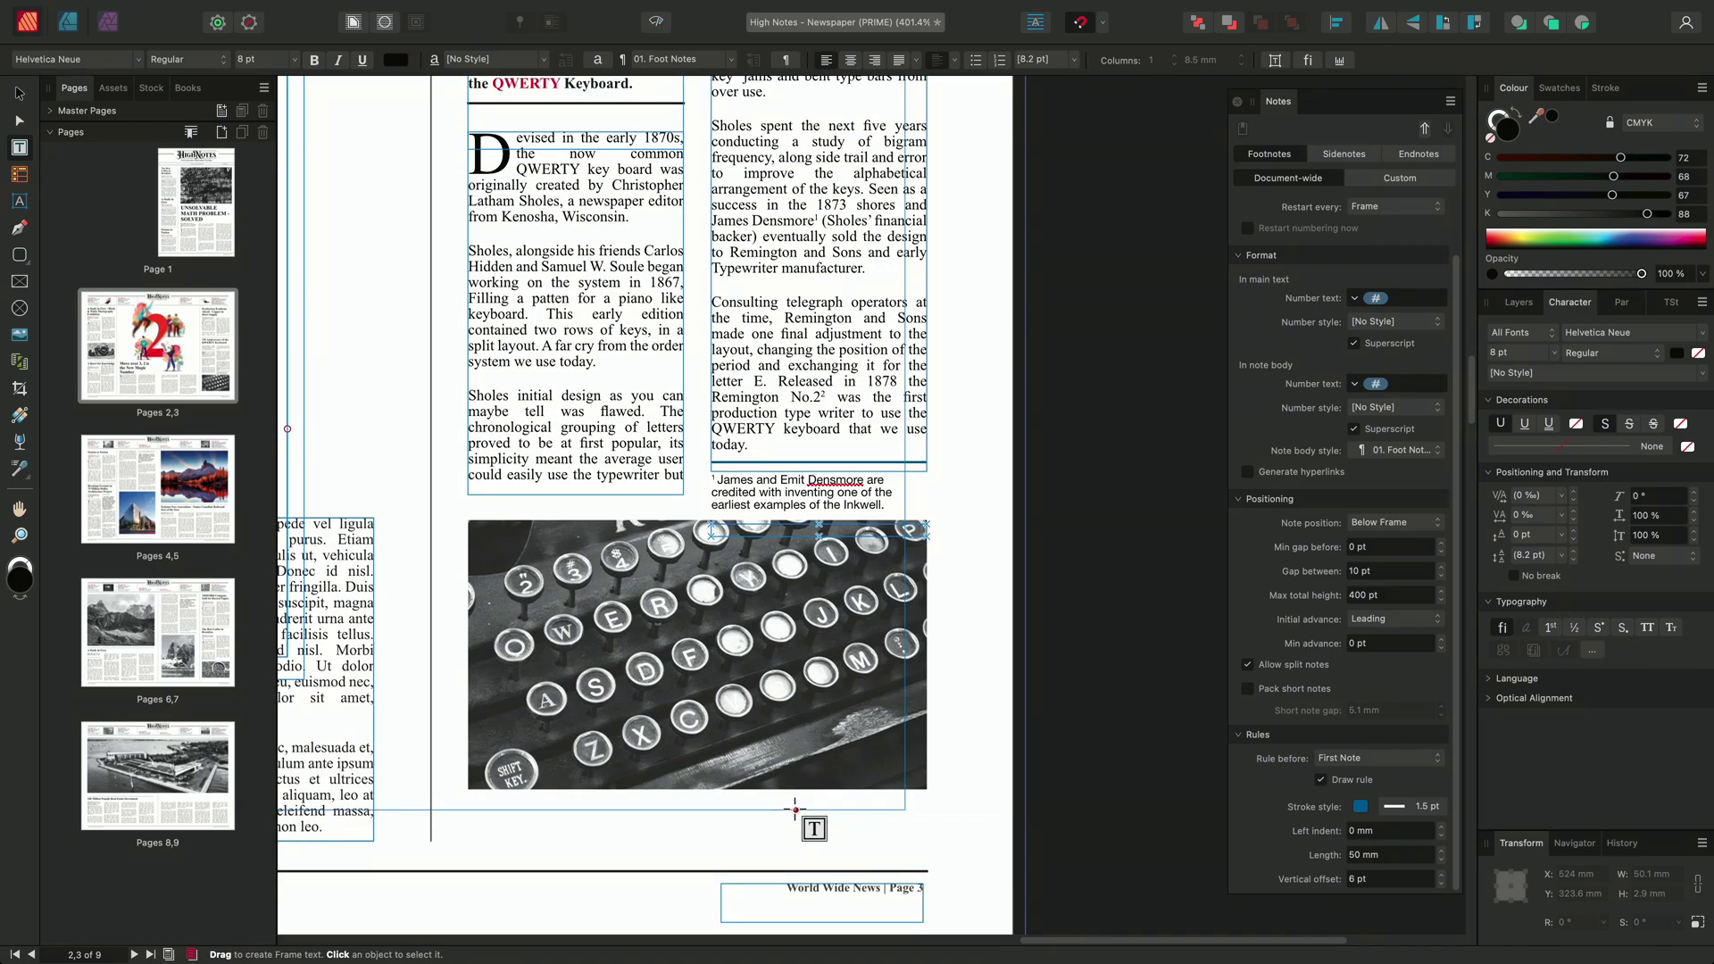
pyautogui.click(1394, 571)
pyautogui.write('2')
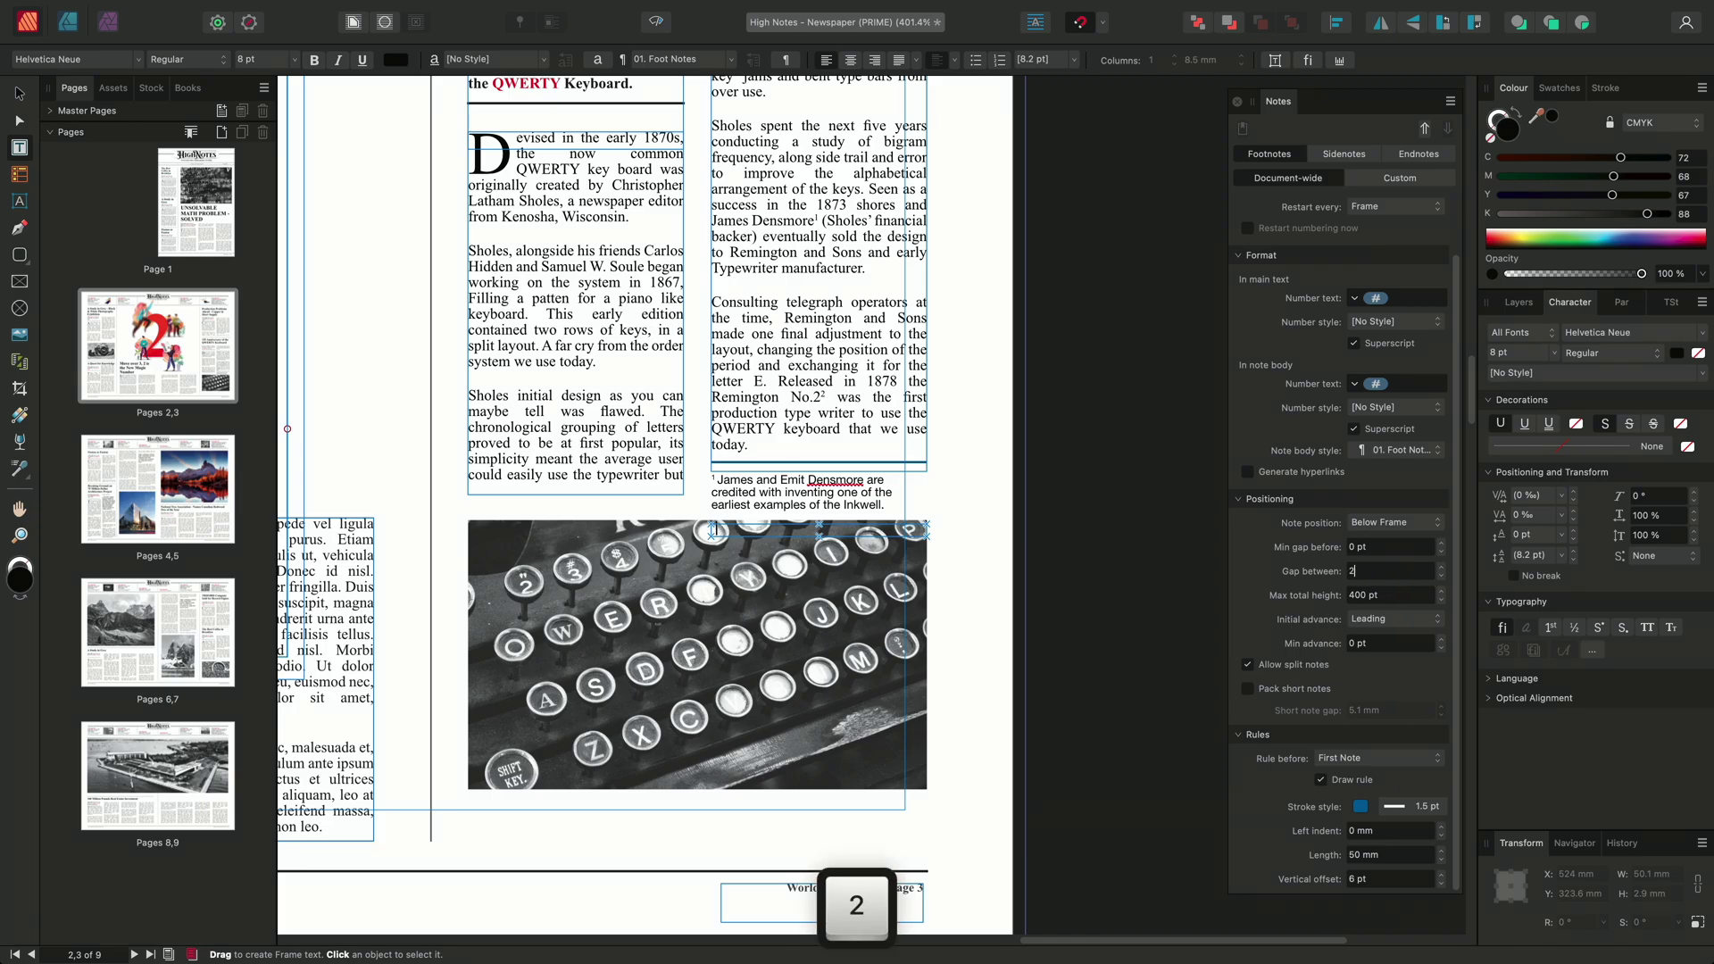
pyautogui.write('00')
pyautogui.press('Return')
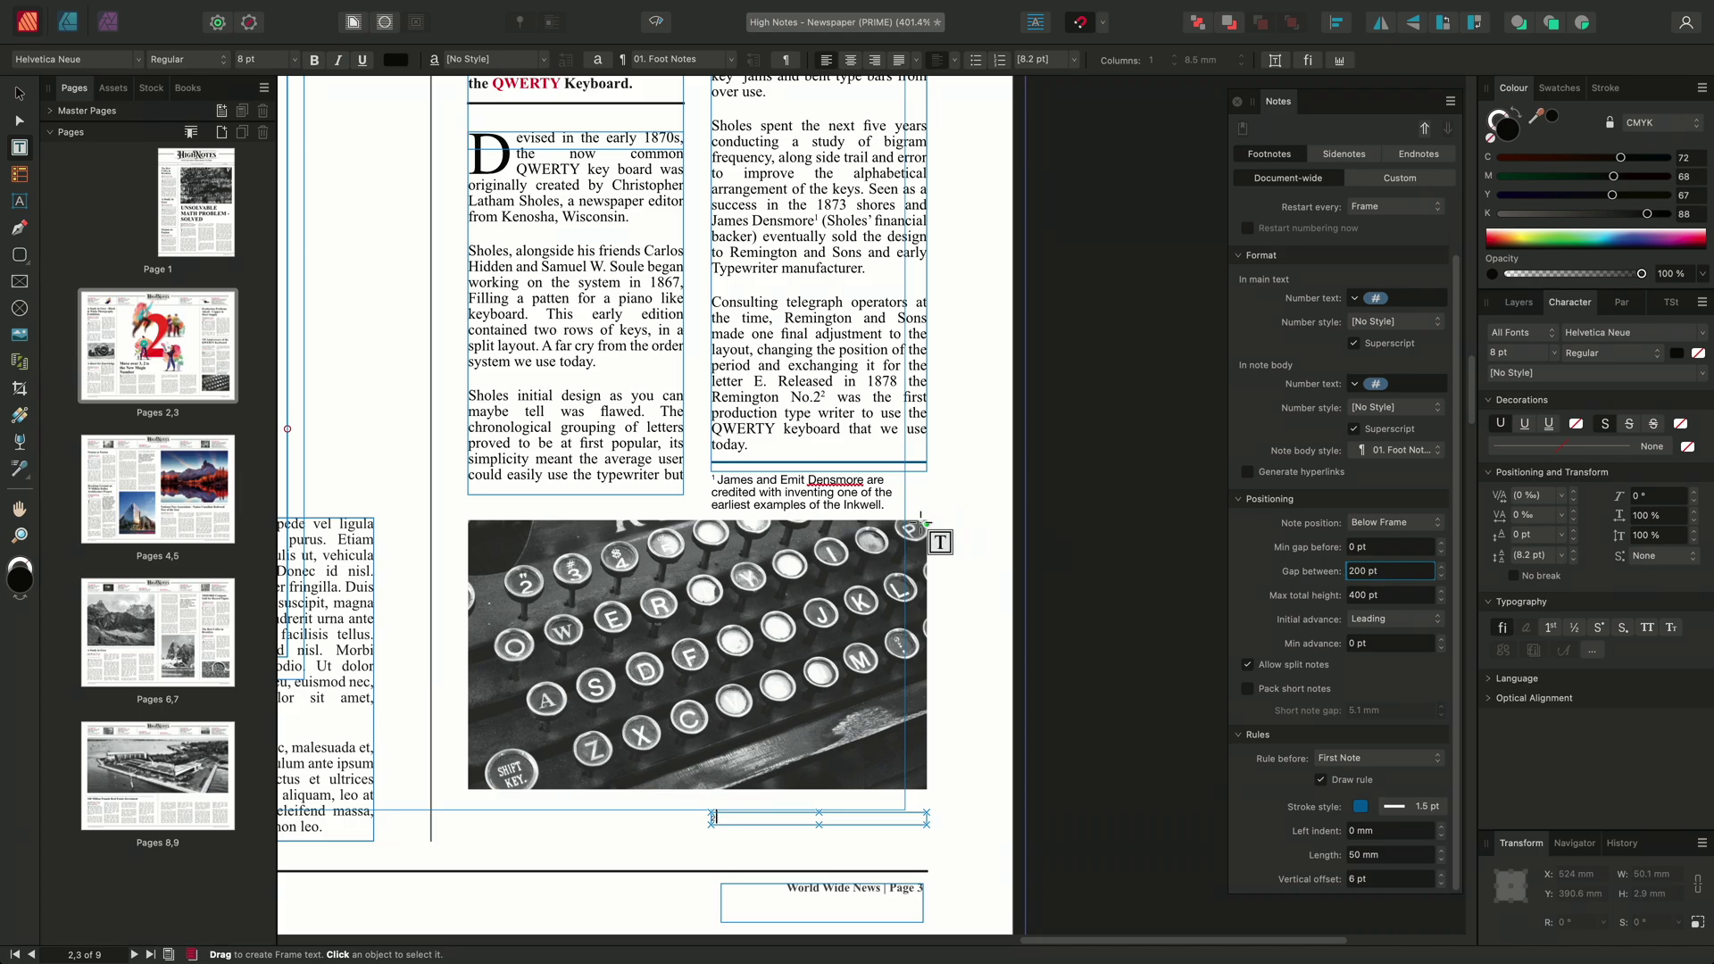
pyautogui.press('super+Tab')
# Select the Remington No.2 Type Writer citation in Pages and return to Publisher
pyautogui.click(879, 478)
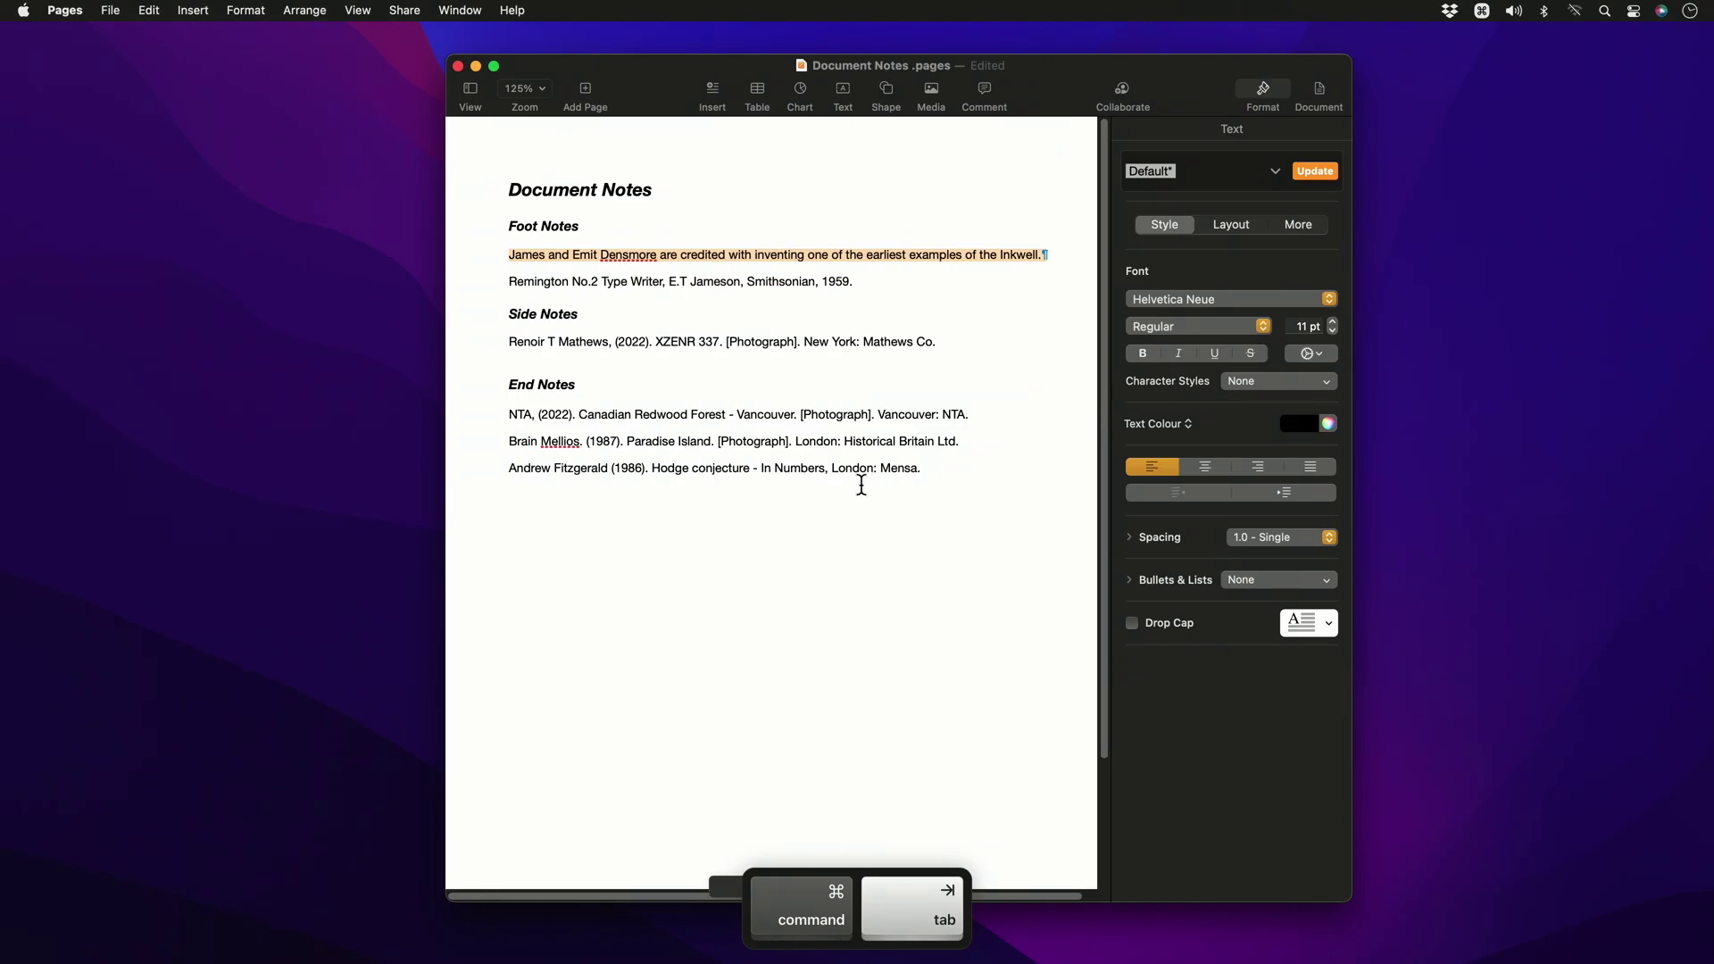
pyautogui.click(493, 283)
pyautogui.moveTo(494, 283); pyautogui.dragTo(916, 282)
pyautogui.press('super+c')
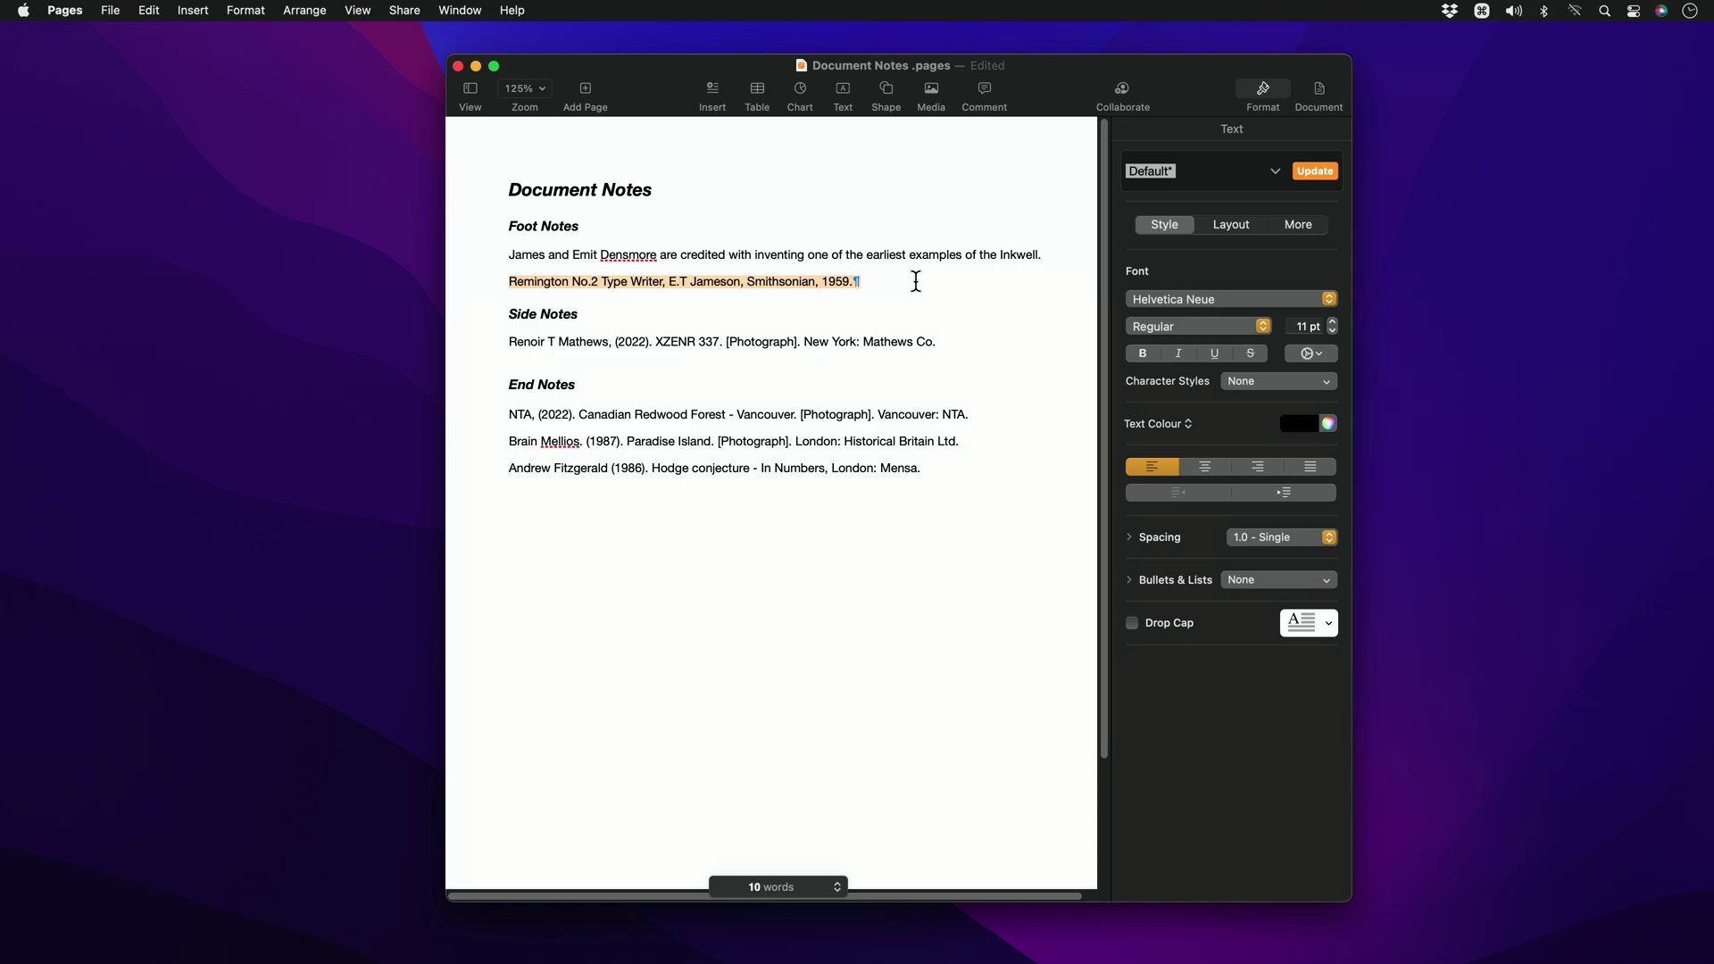
pyautogui.press('super+Tab')
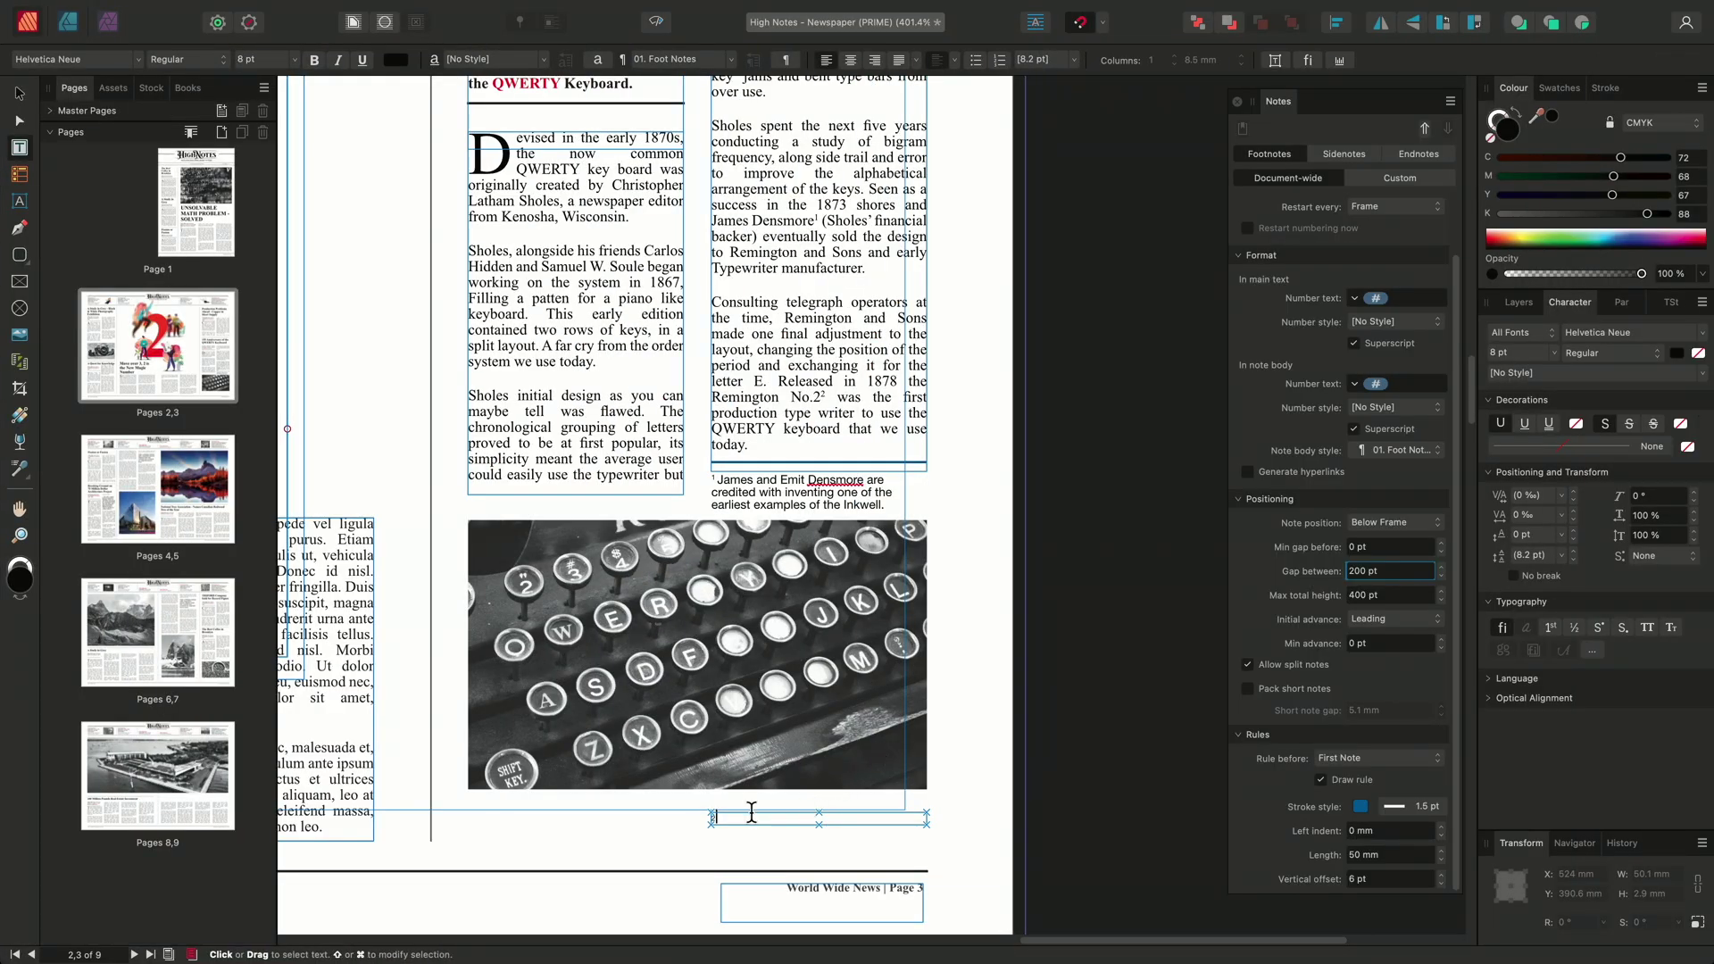
# Paste the citation into footnote 2 and apply the 01. Foot Notes paragraph style
pyautogui.press('super+v')
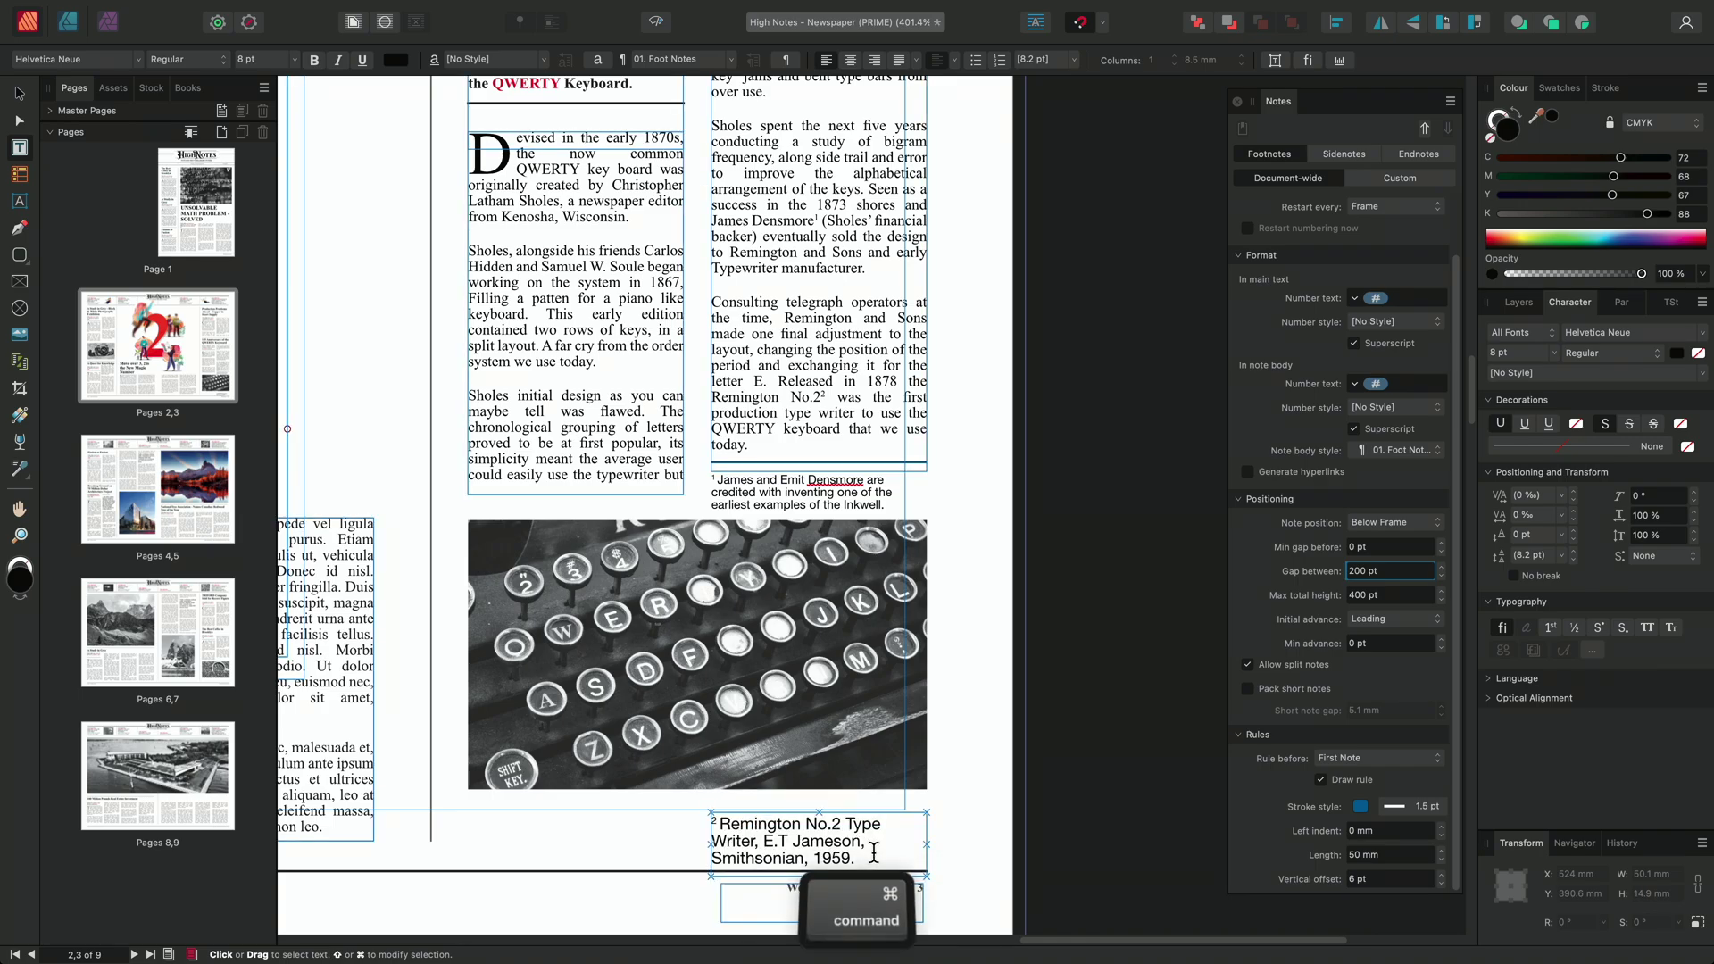
pyautogui.press('super+a')
pyautogui.click(725, 61)
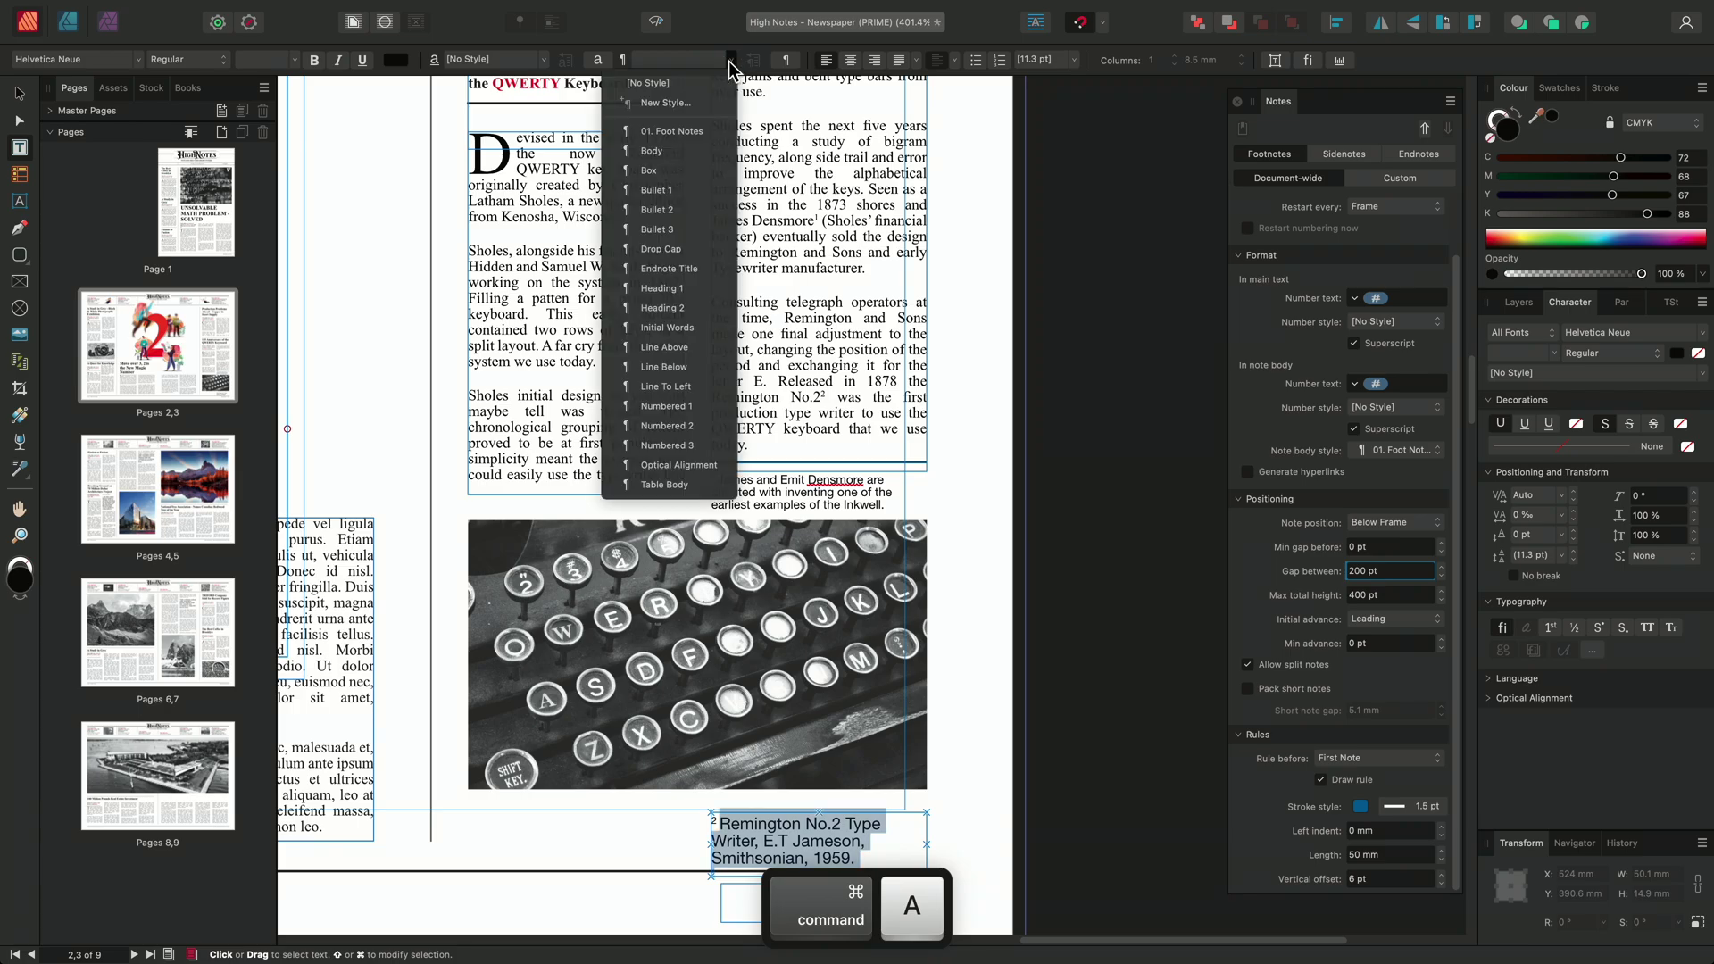
pyautogui.click(700, 131)
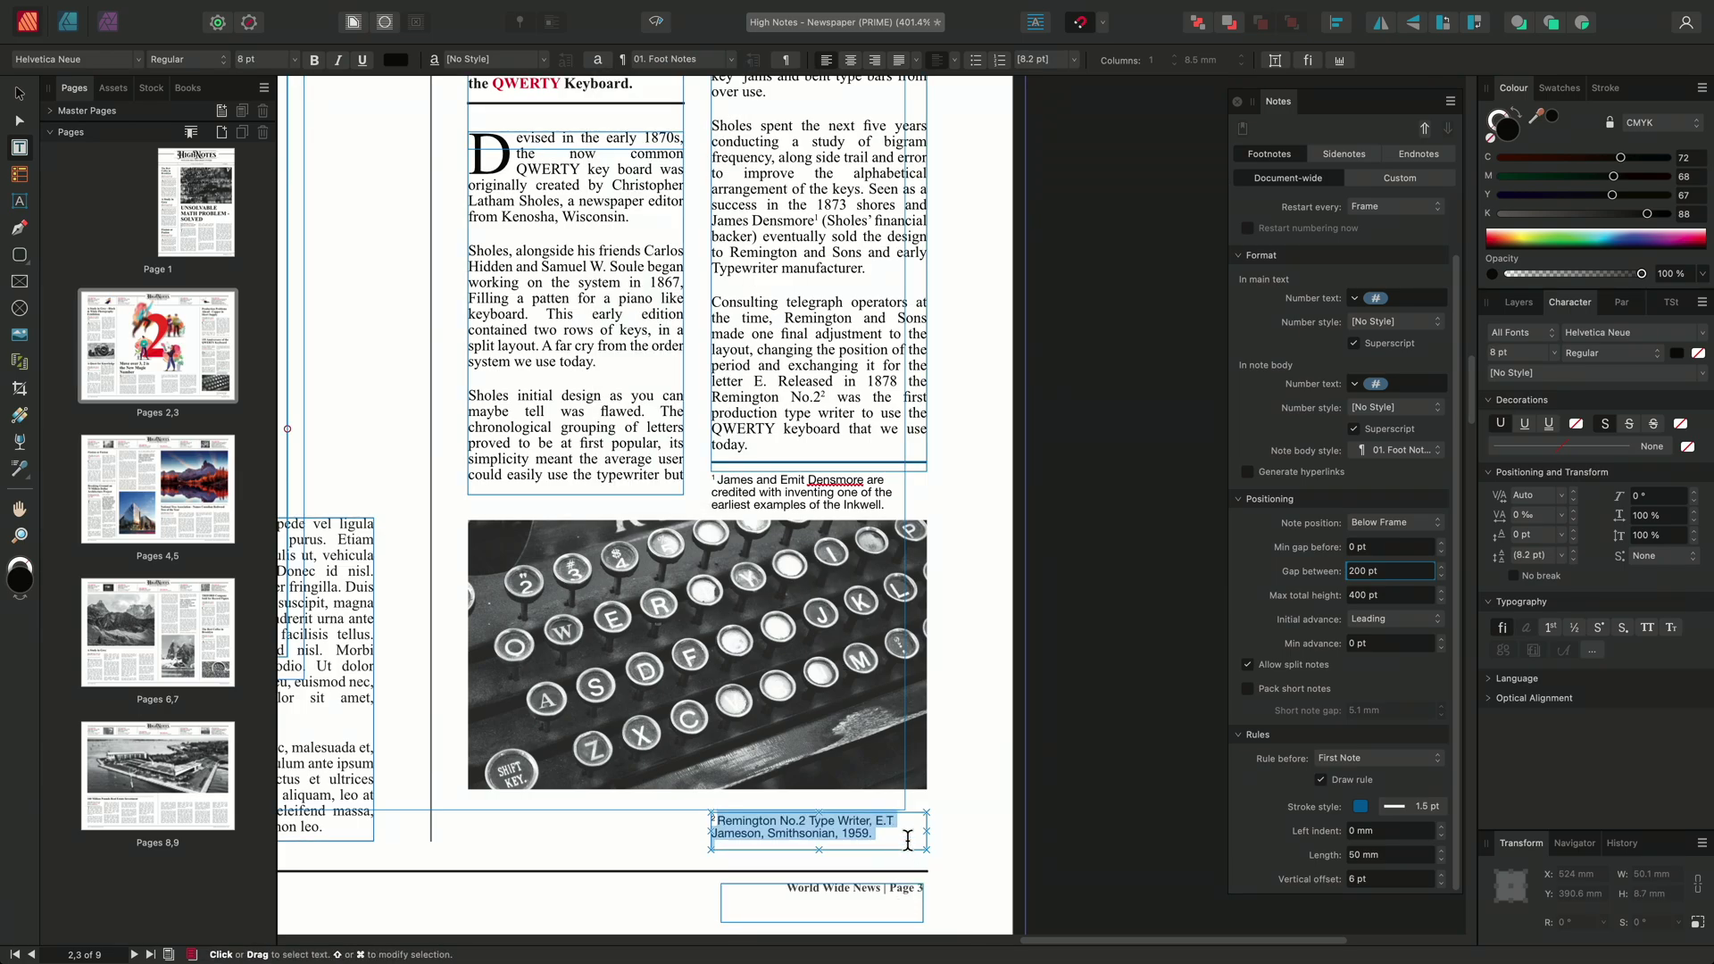
pyautogui.click(911, 840)
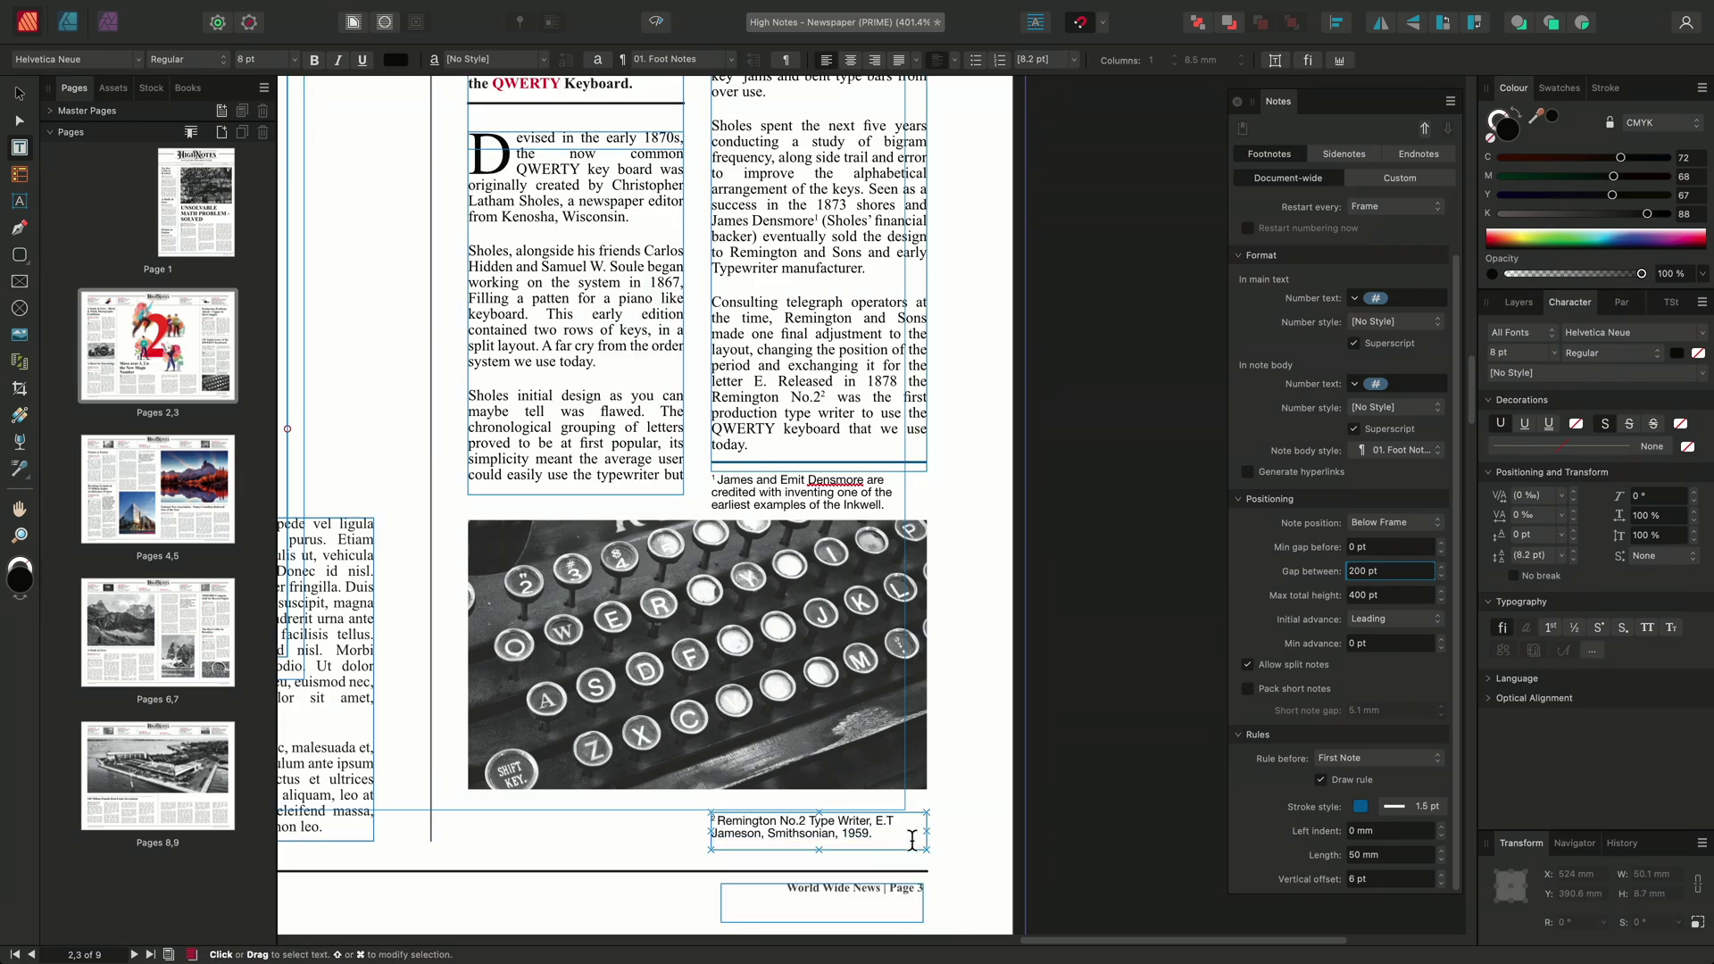
# Jump to the pages 4–5 spread and bring up the Notes options after 'offices.' in the architecture article
pyautogui.write('.')
pyautogui.doubleClick(138, 535)
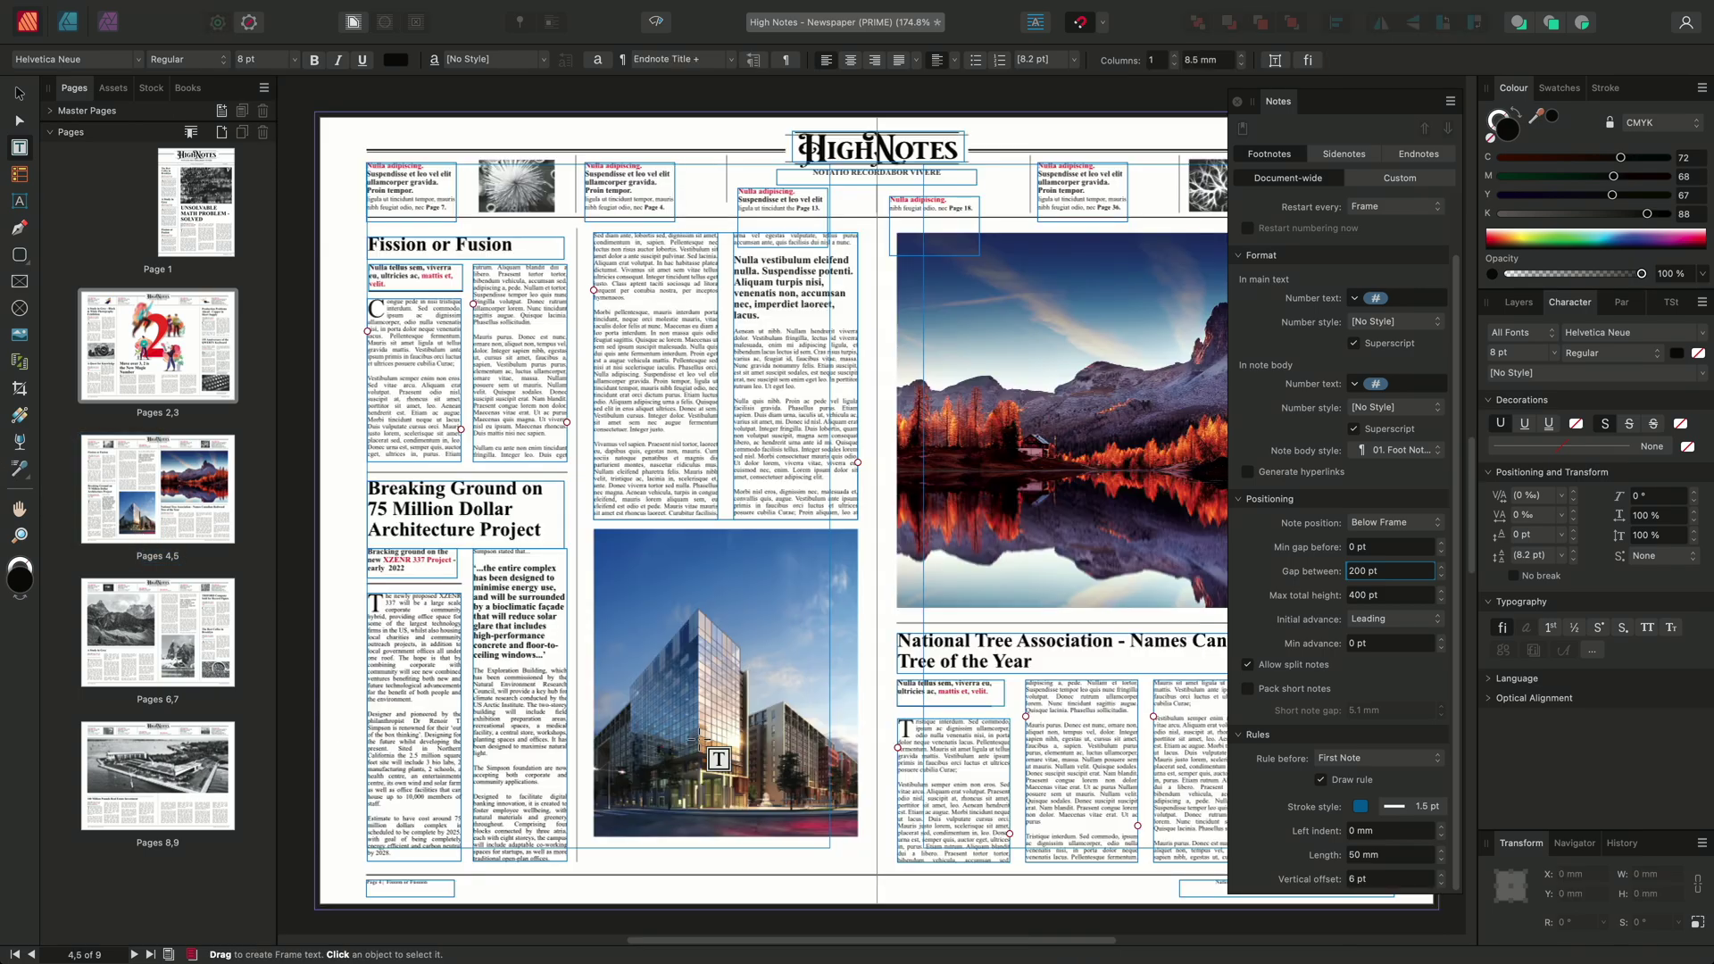
pyautogui.scroll(-2, 747, 816)
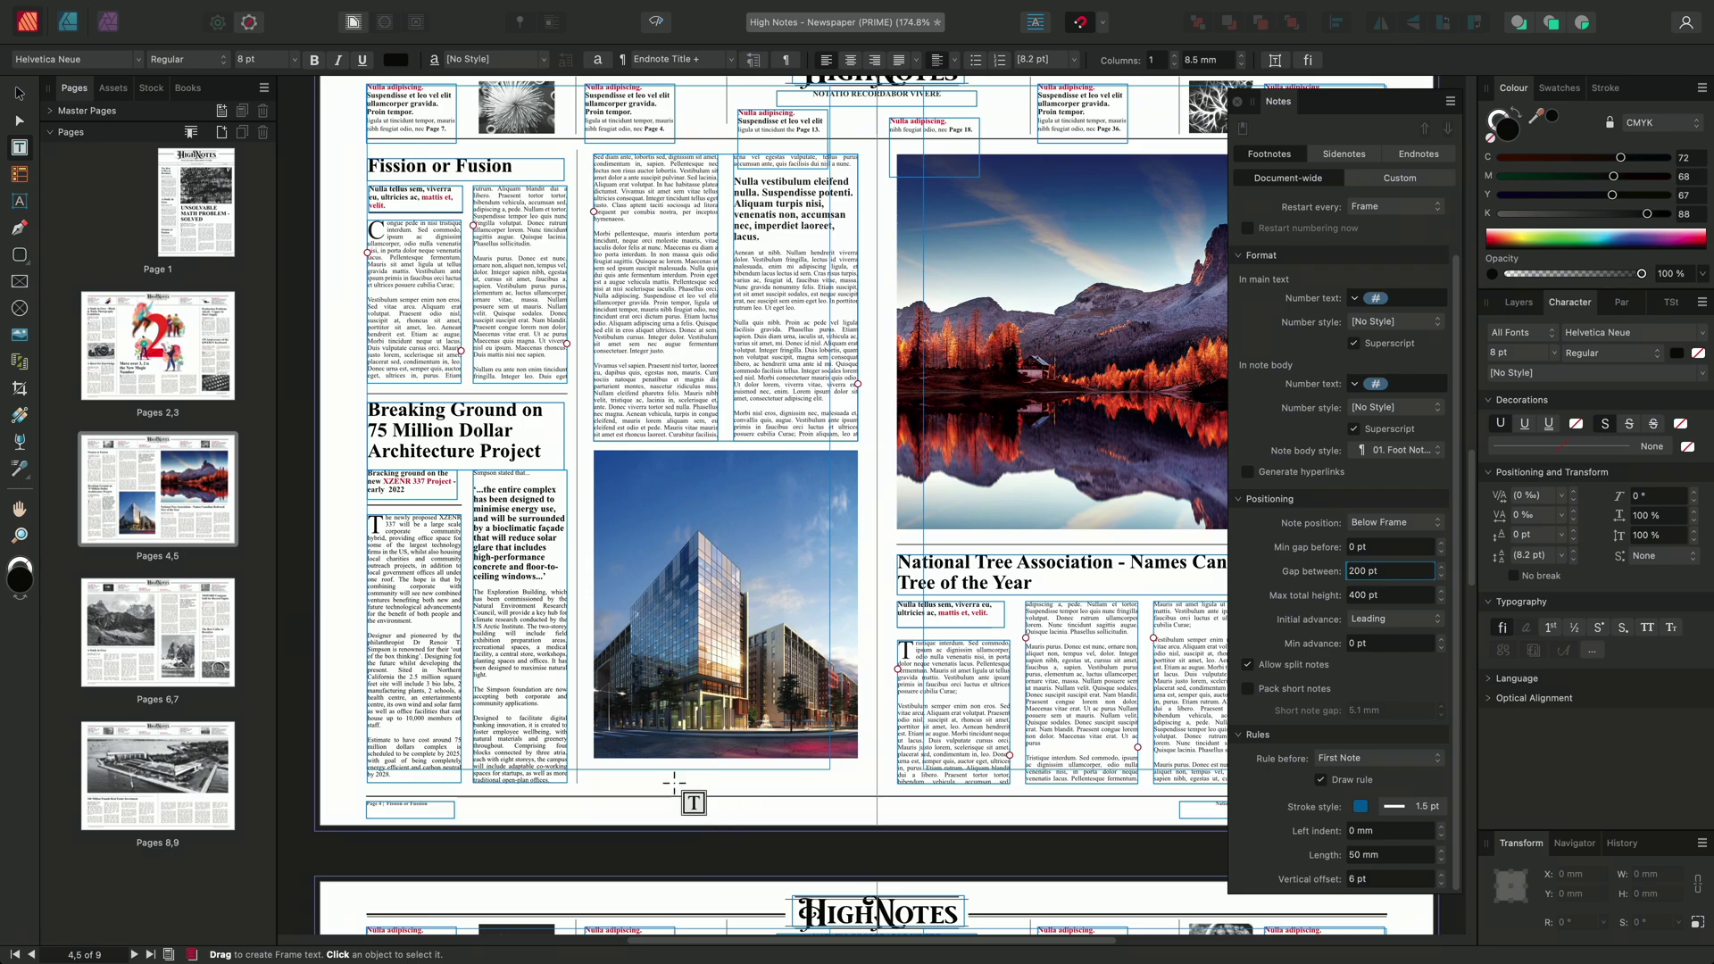
pyautogui.scroll(3, 670, 802)
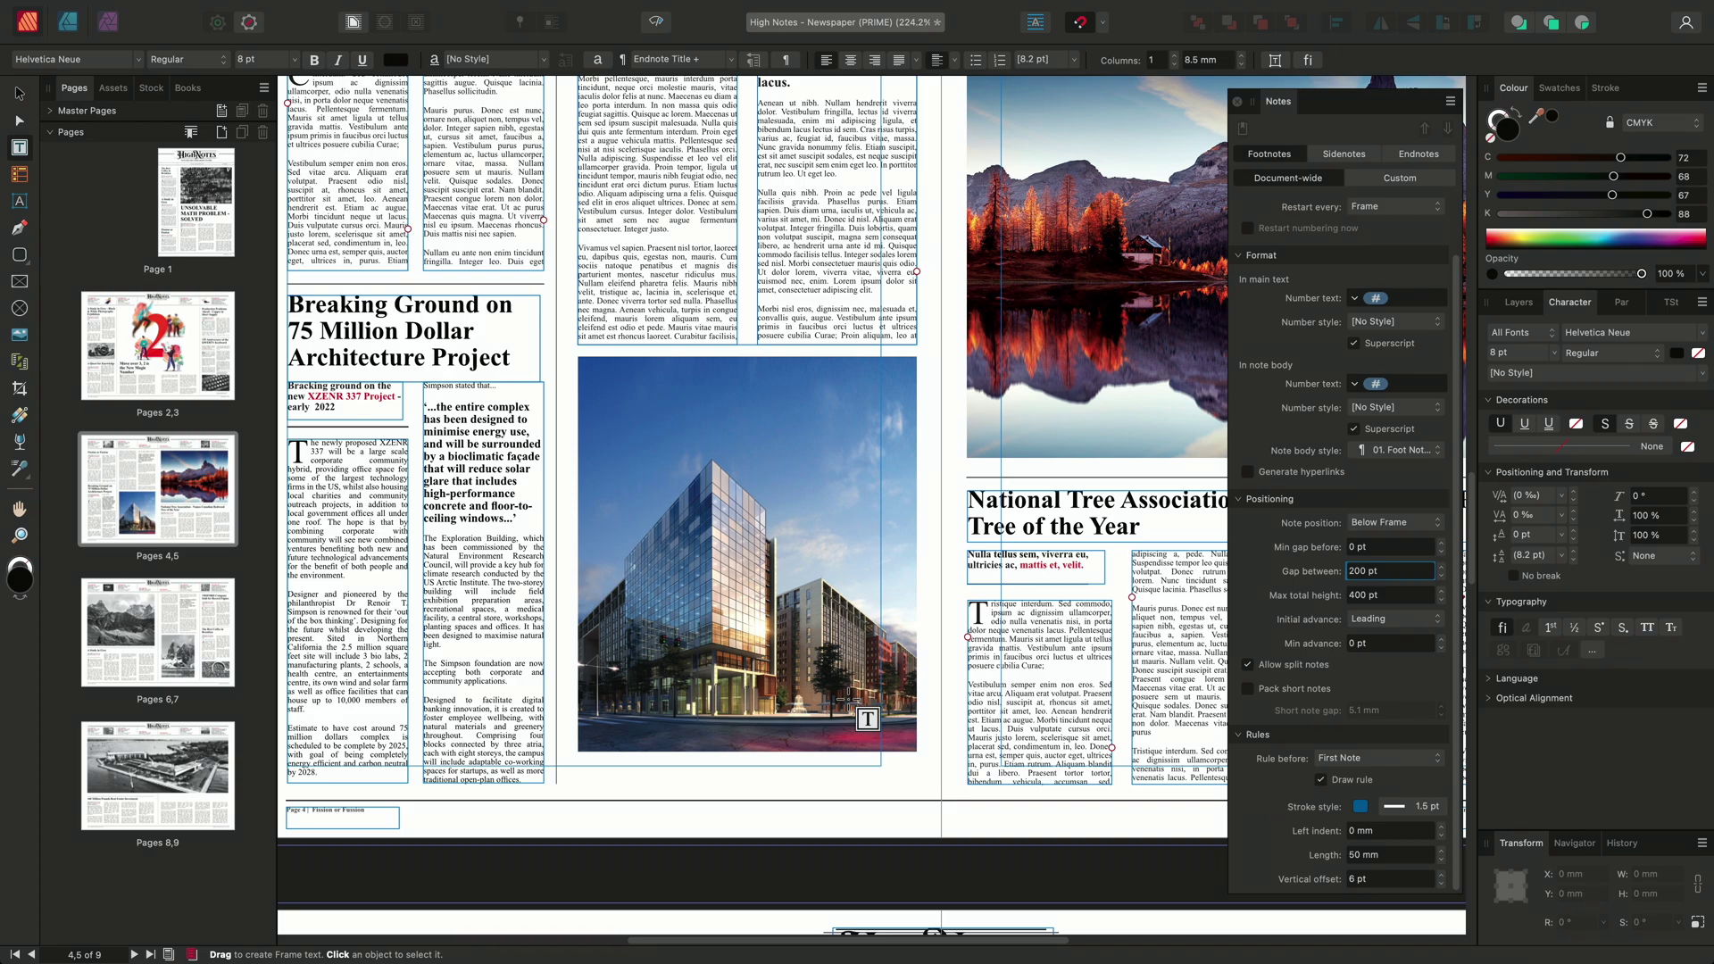
pyautogui.scroll(3, 536, 799)
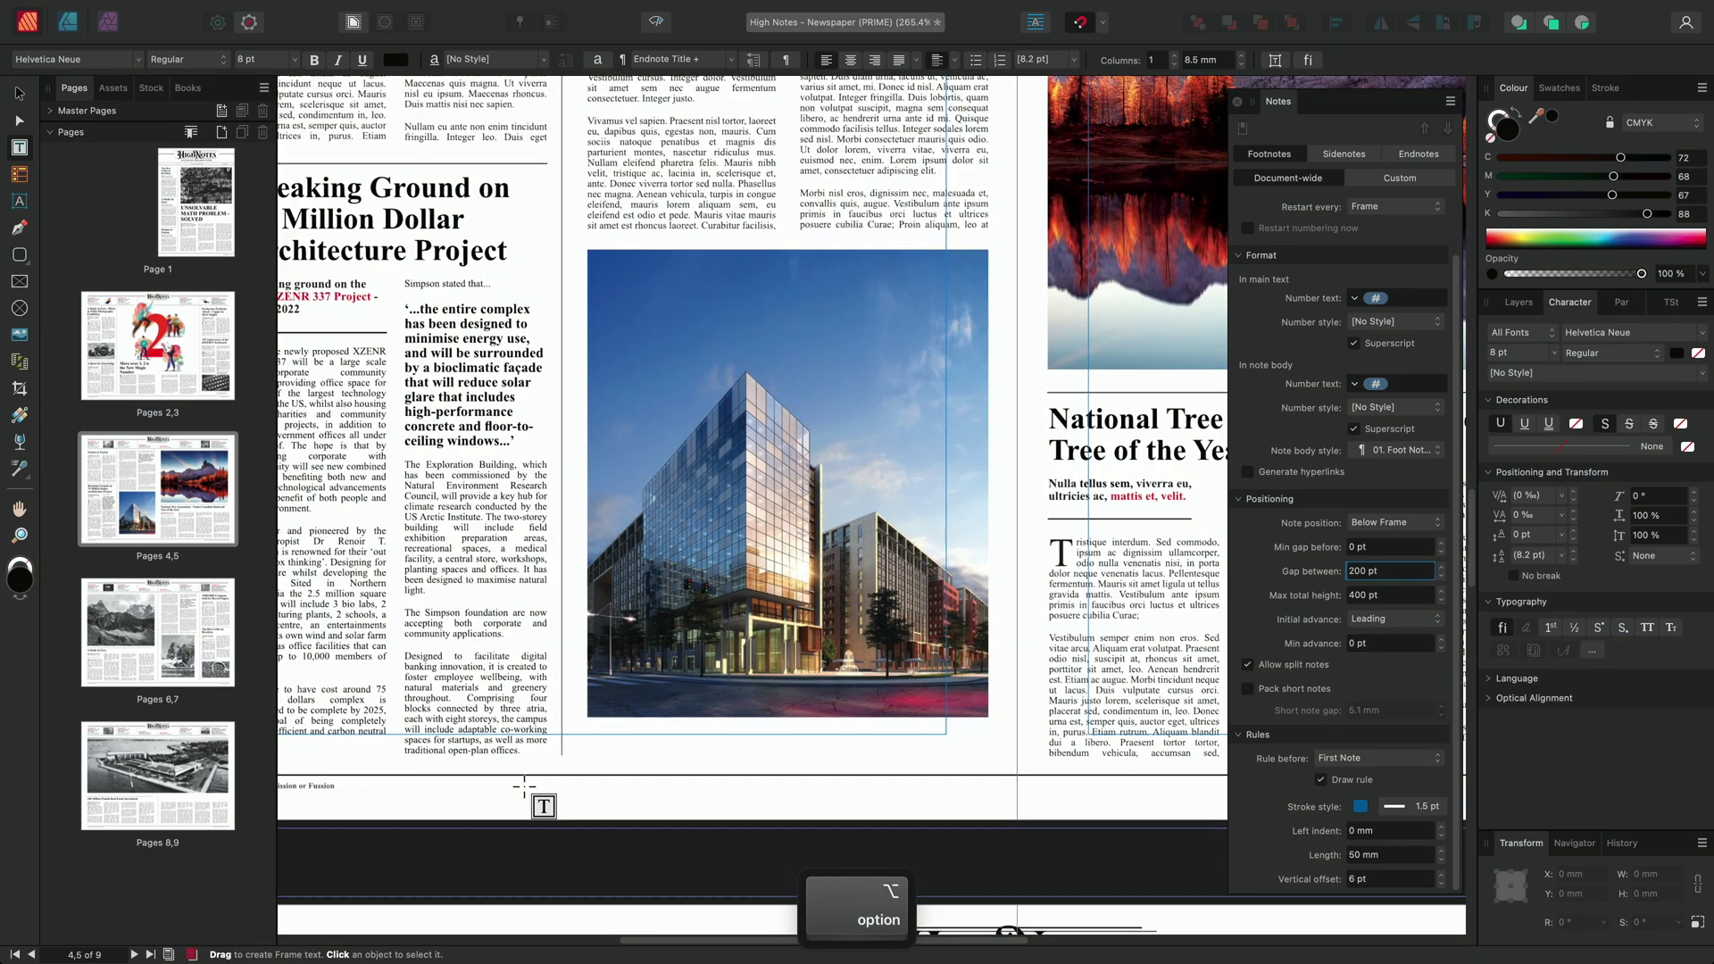
pyautogui.rightClick(530, 749)
pyautogui.moveTo(661, 902)
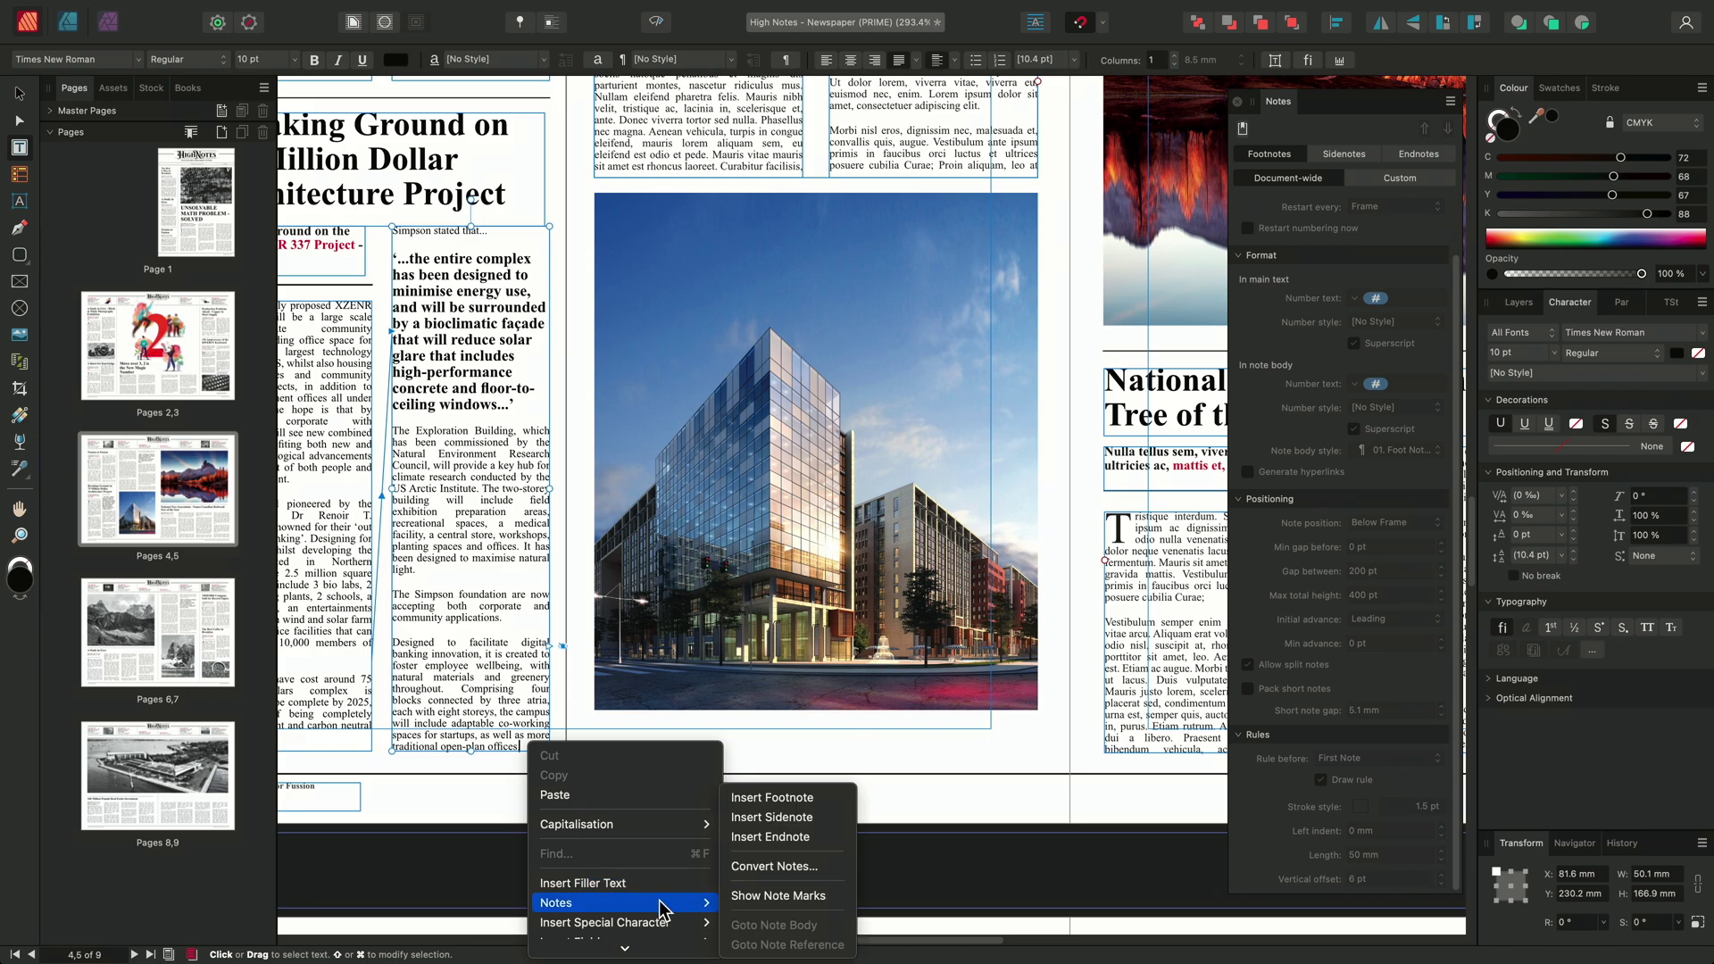
# Insert a sidenote after 'offices.' and number sidenotes with Roman numerals I, II, III
pyautogui.click(809, 818)
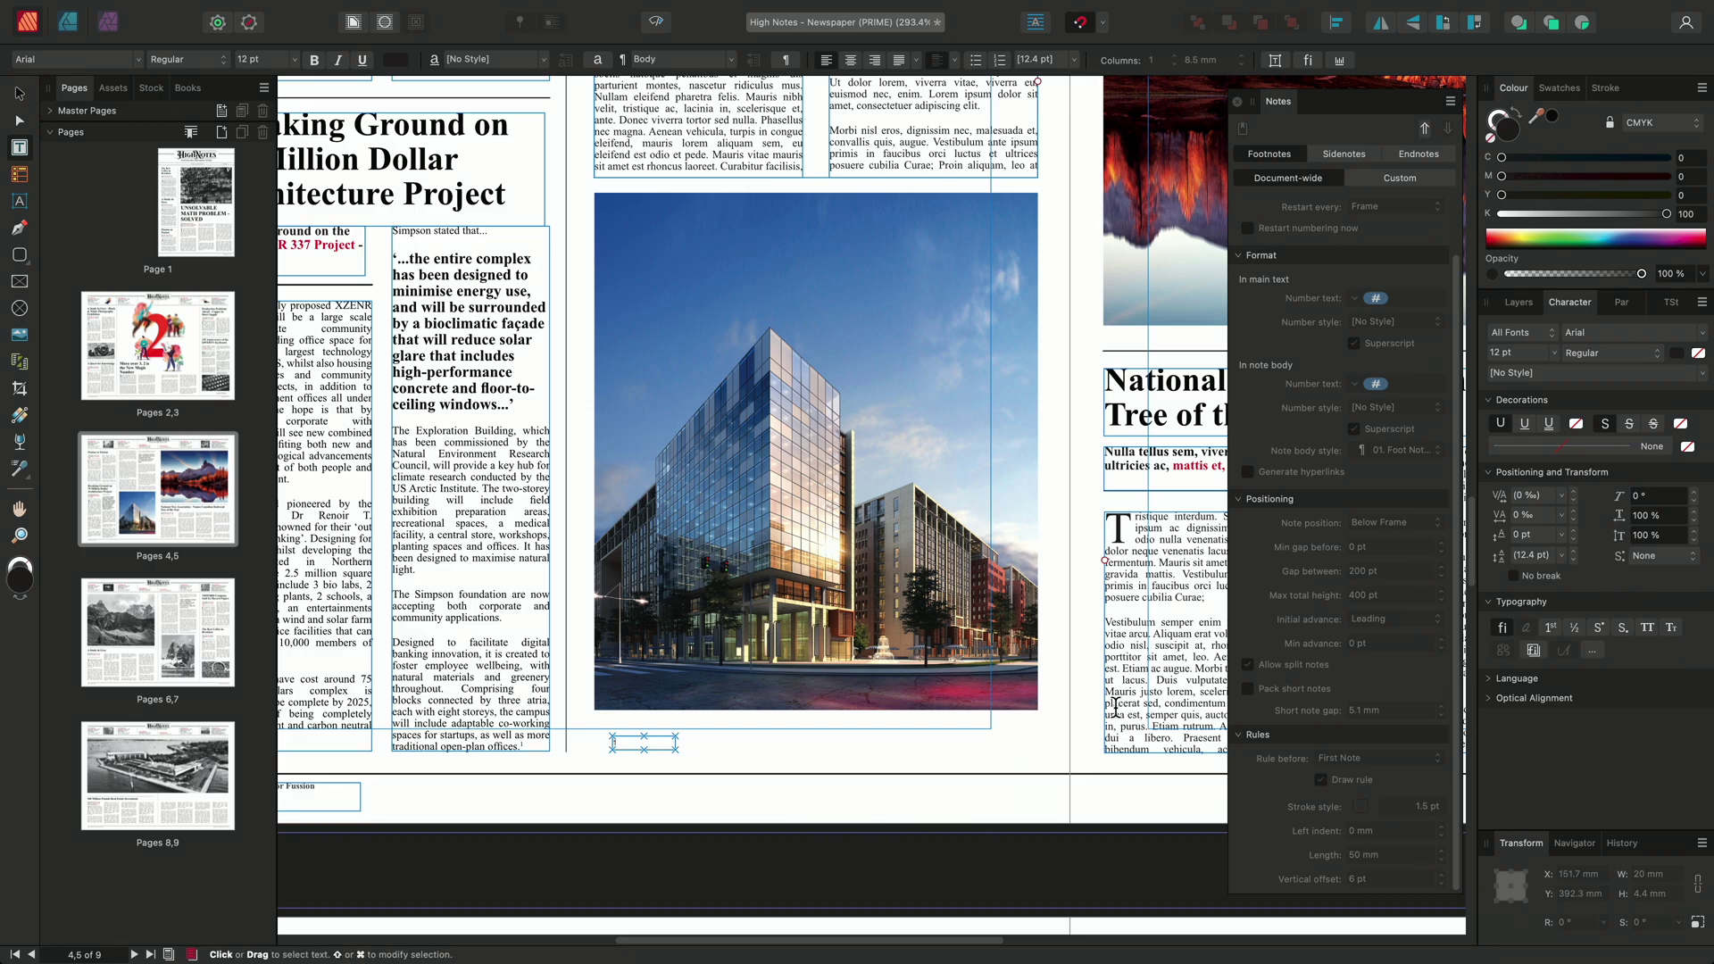
pyautogui.click(1355, 156)
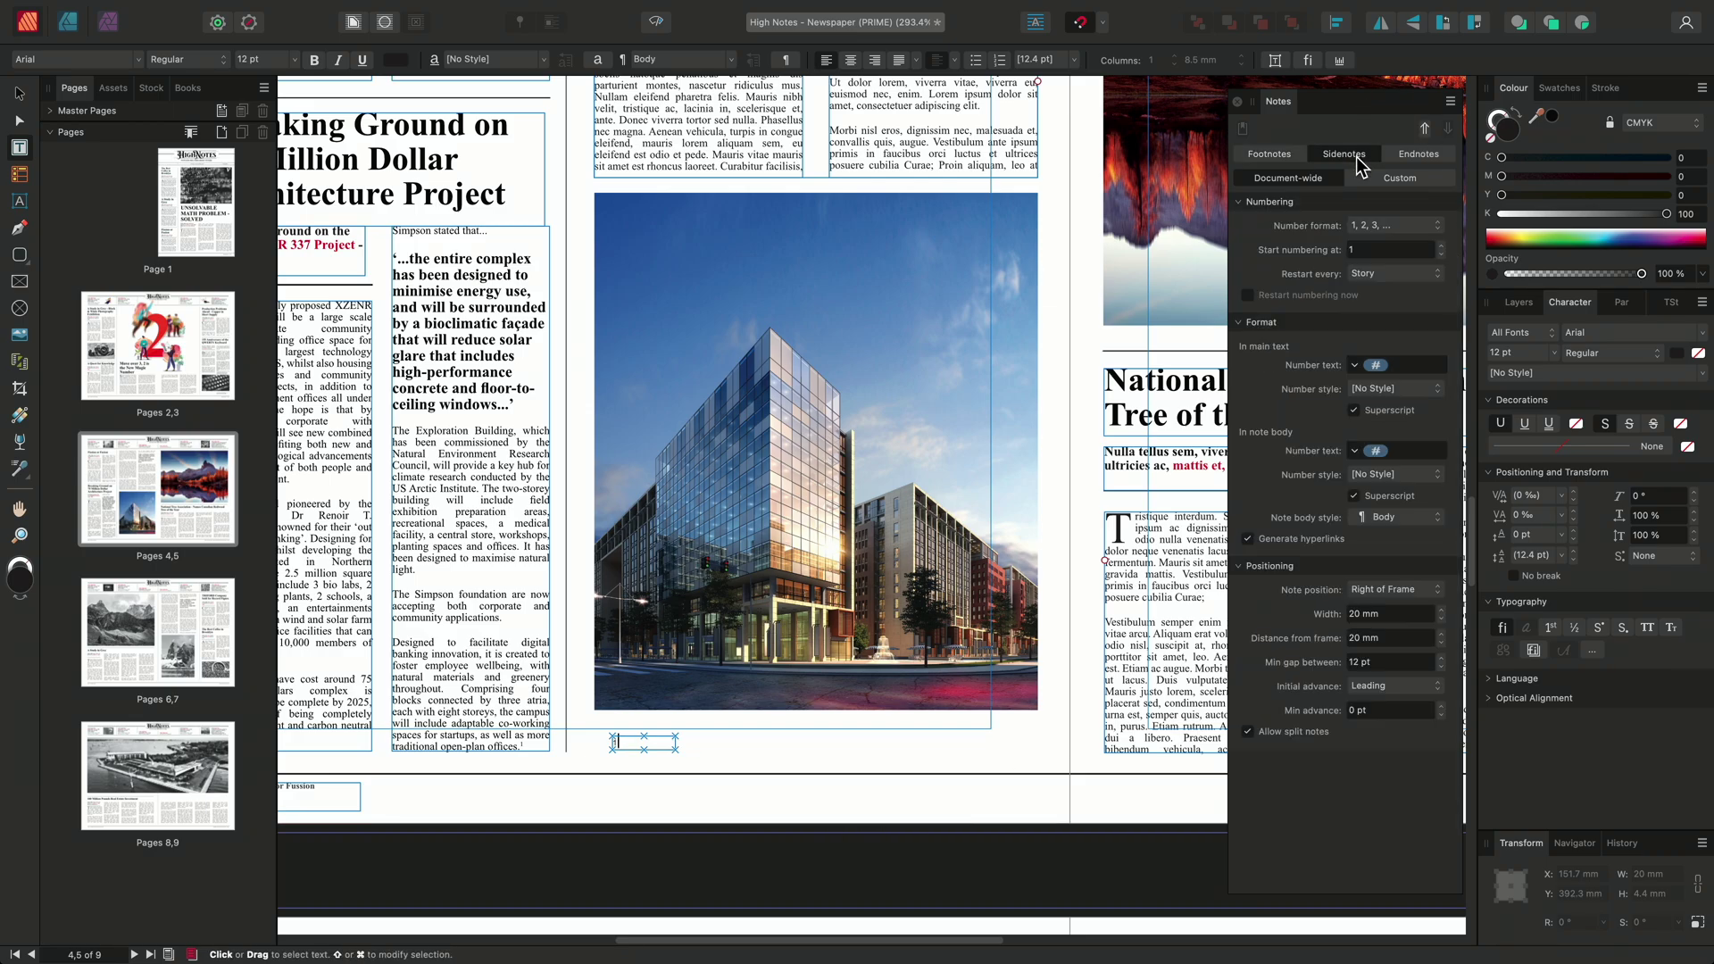
pyautogui.click(1420, 228)
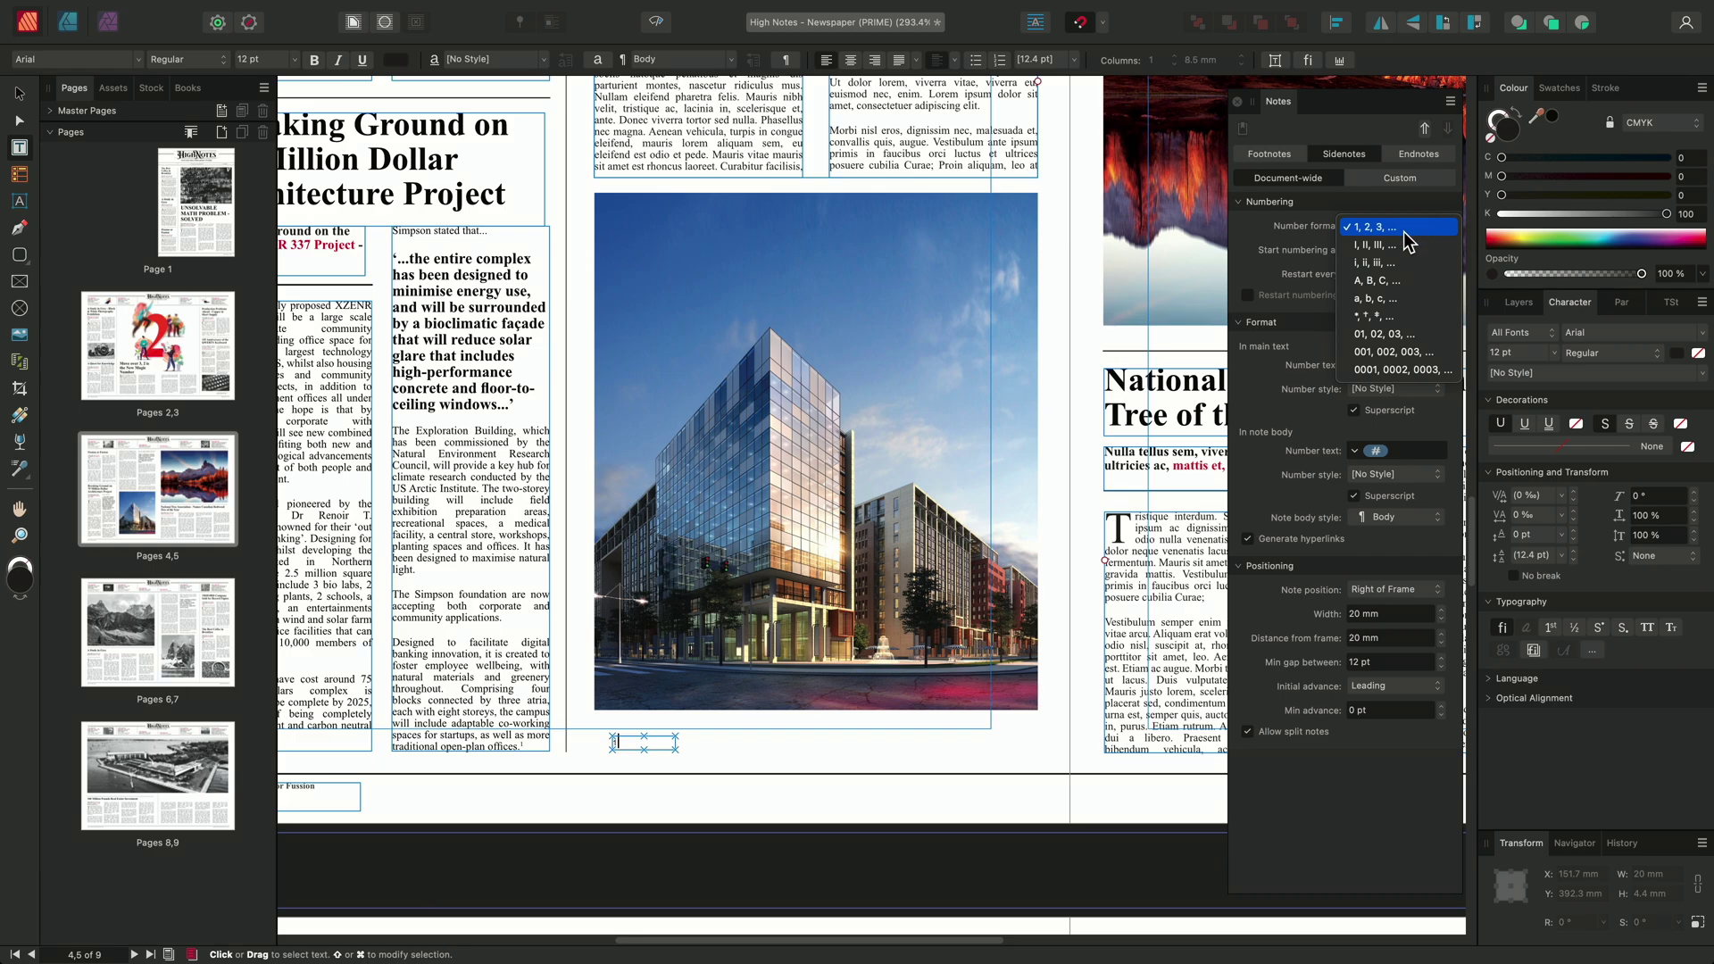
pyautogui.click(1403, 243)
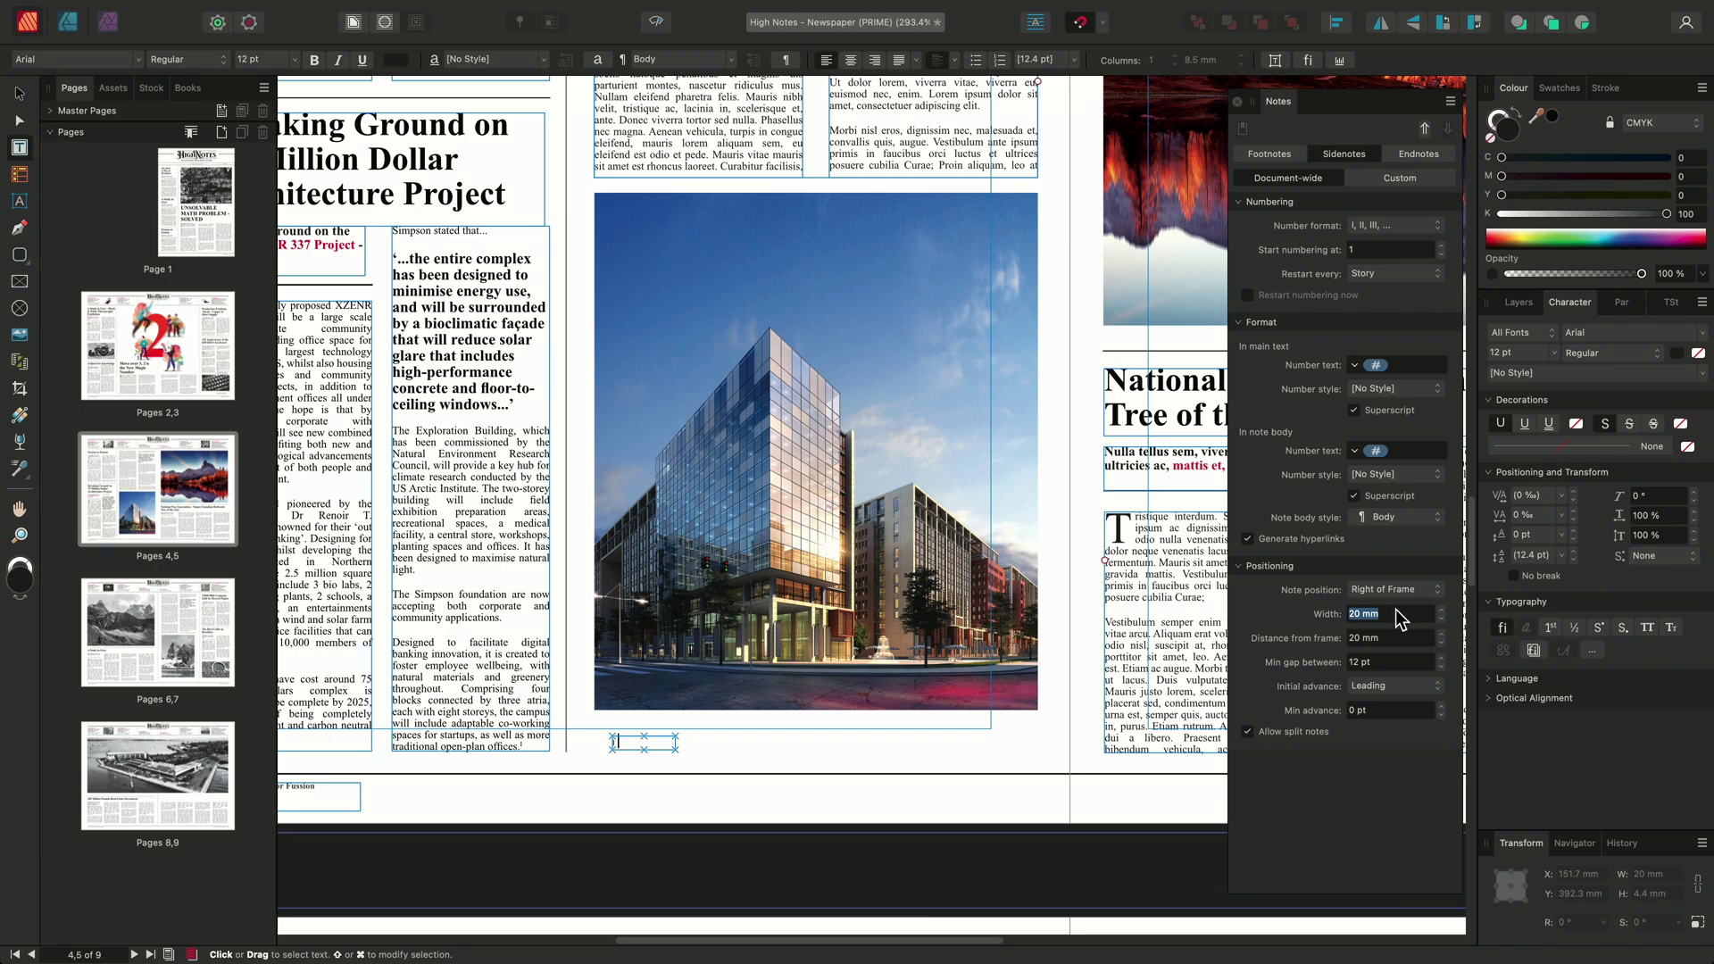
# Set the sidenote width to 100 mm and distance from frame to 55 mm
pyautogui.write('100')
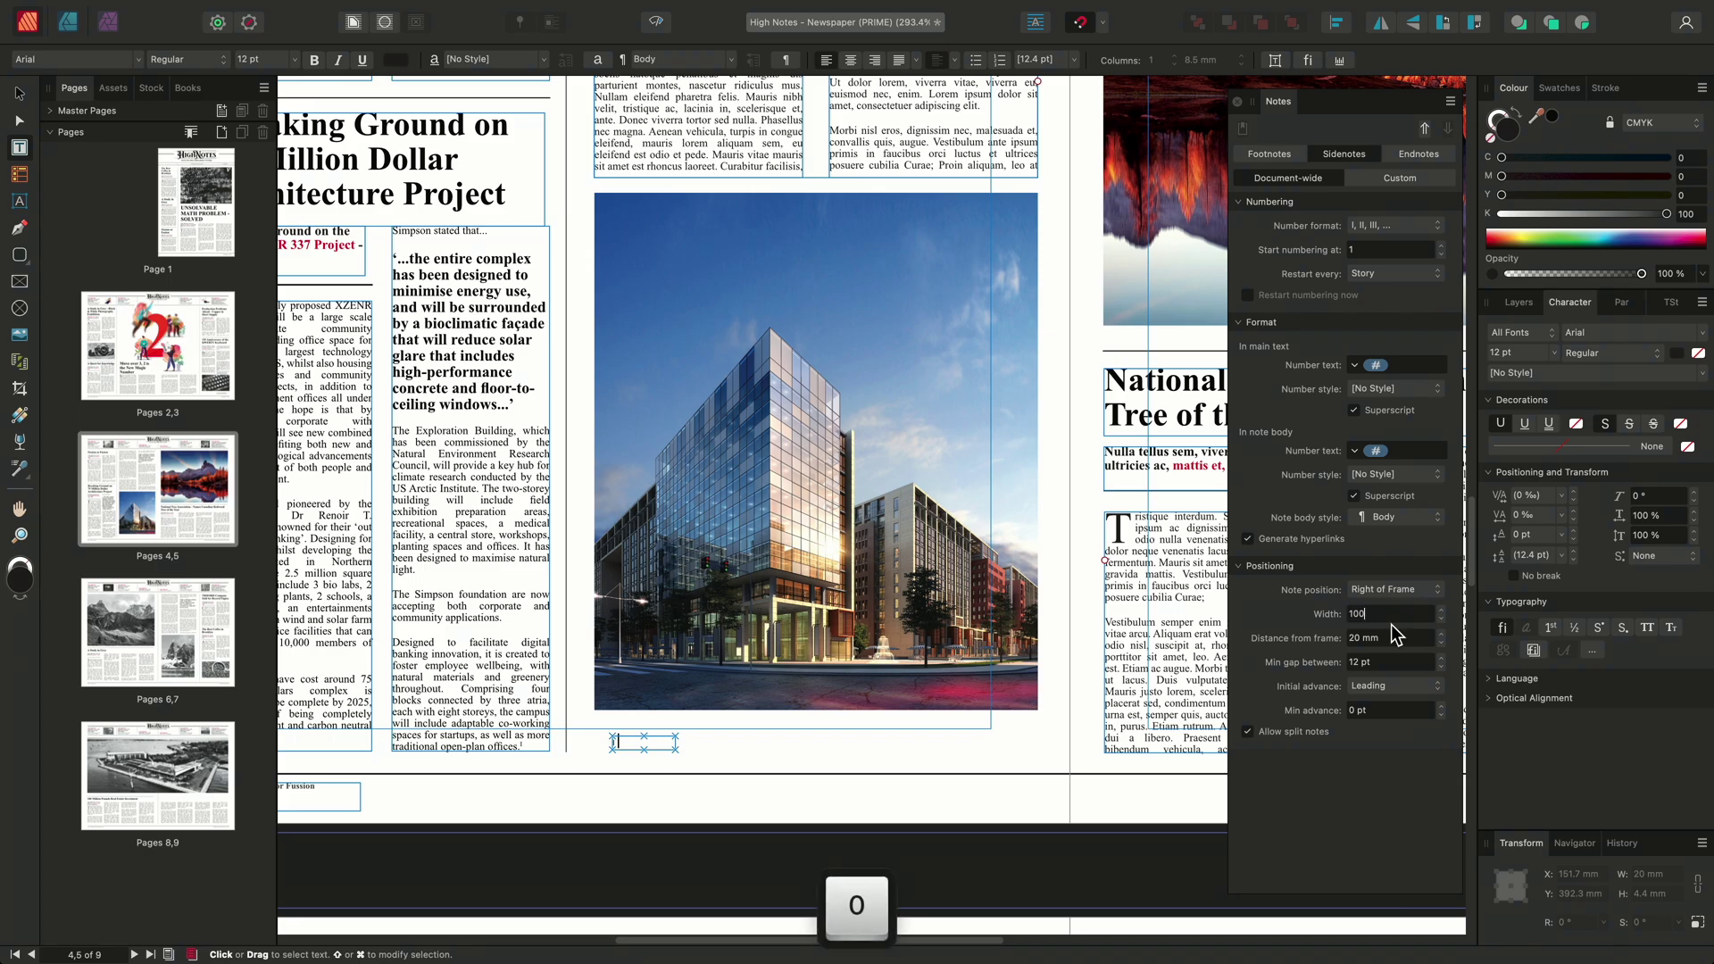
pyautogui.press('Tab')
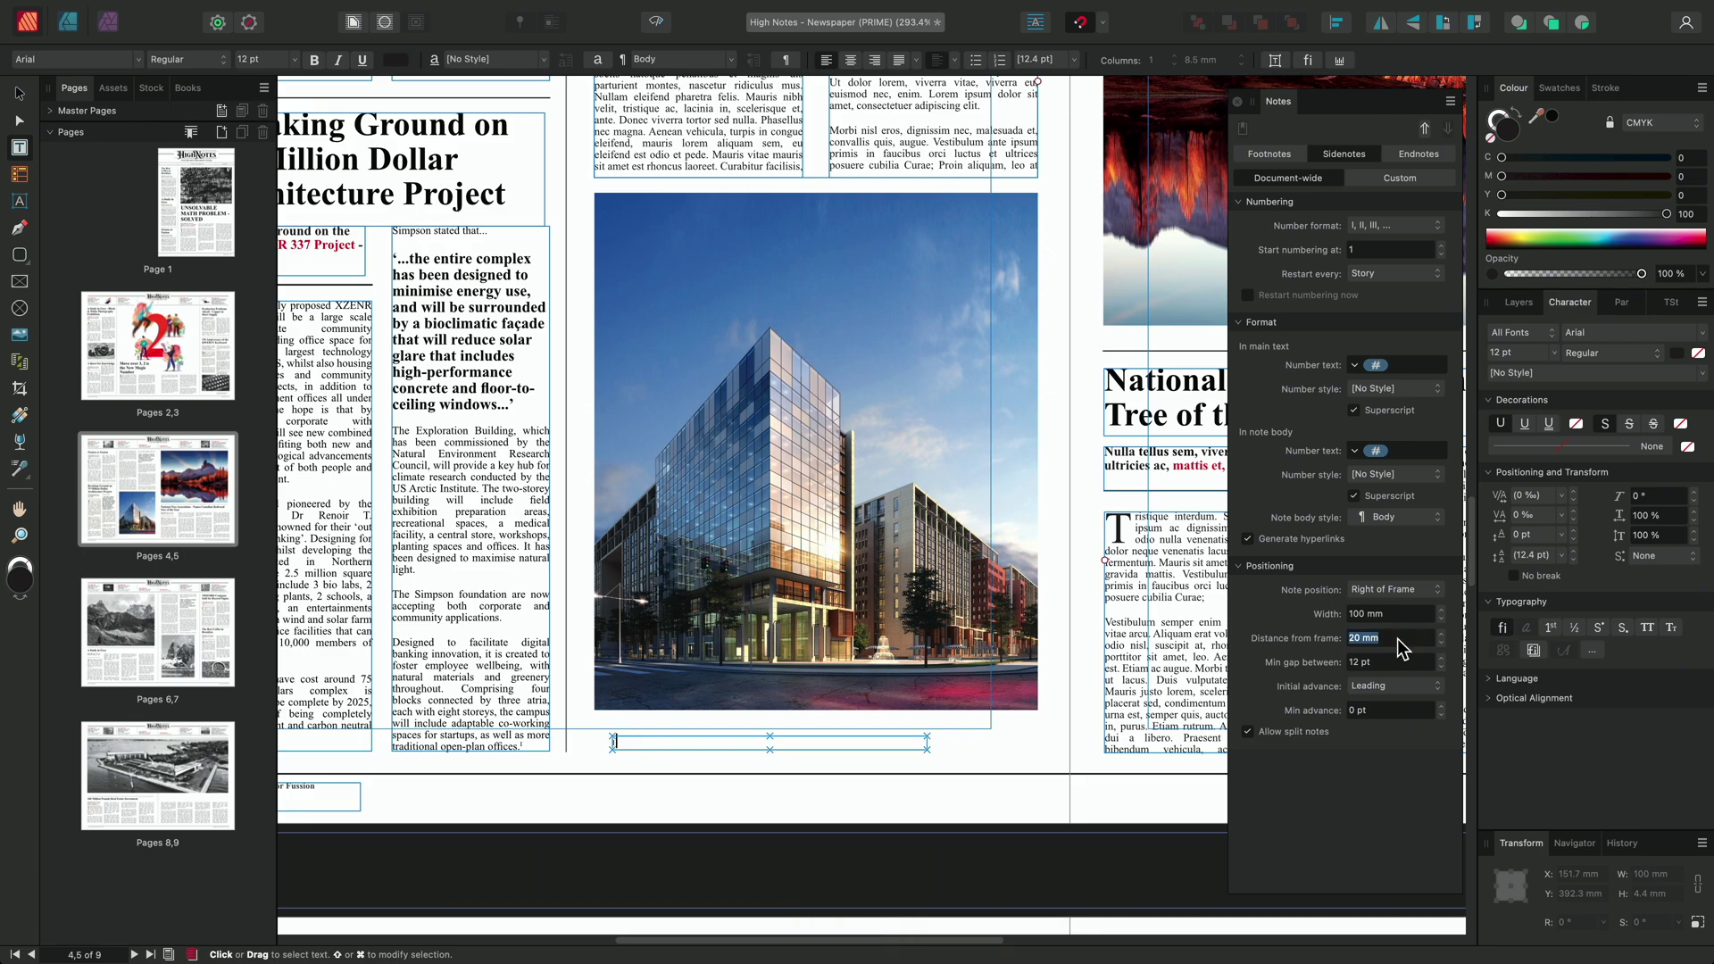
pyautogui.click(1397, 637)
pyautogui.write('5')
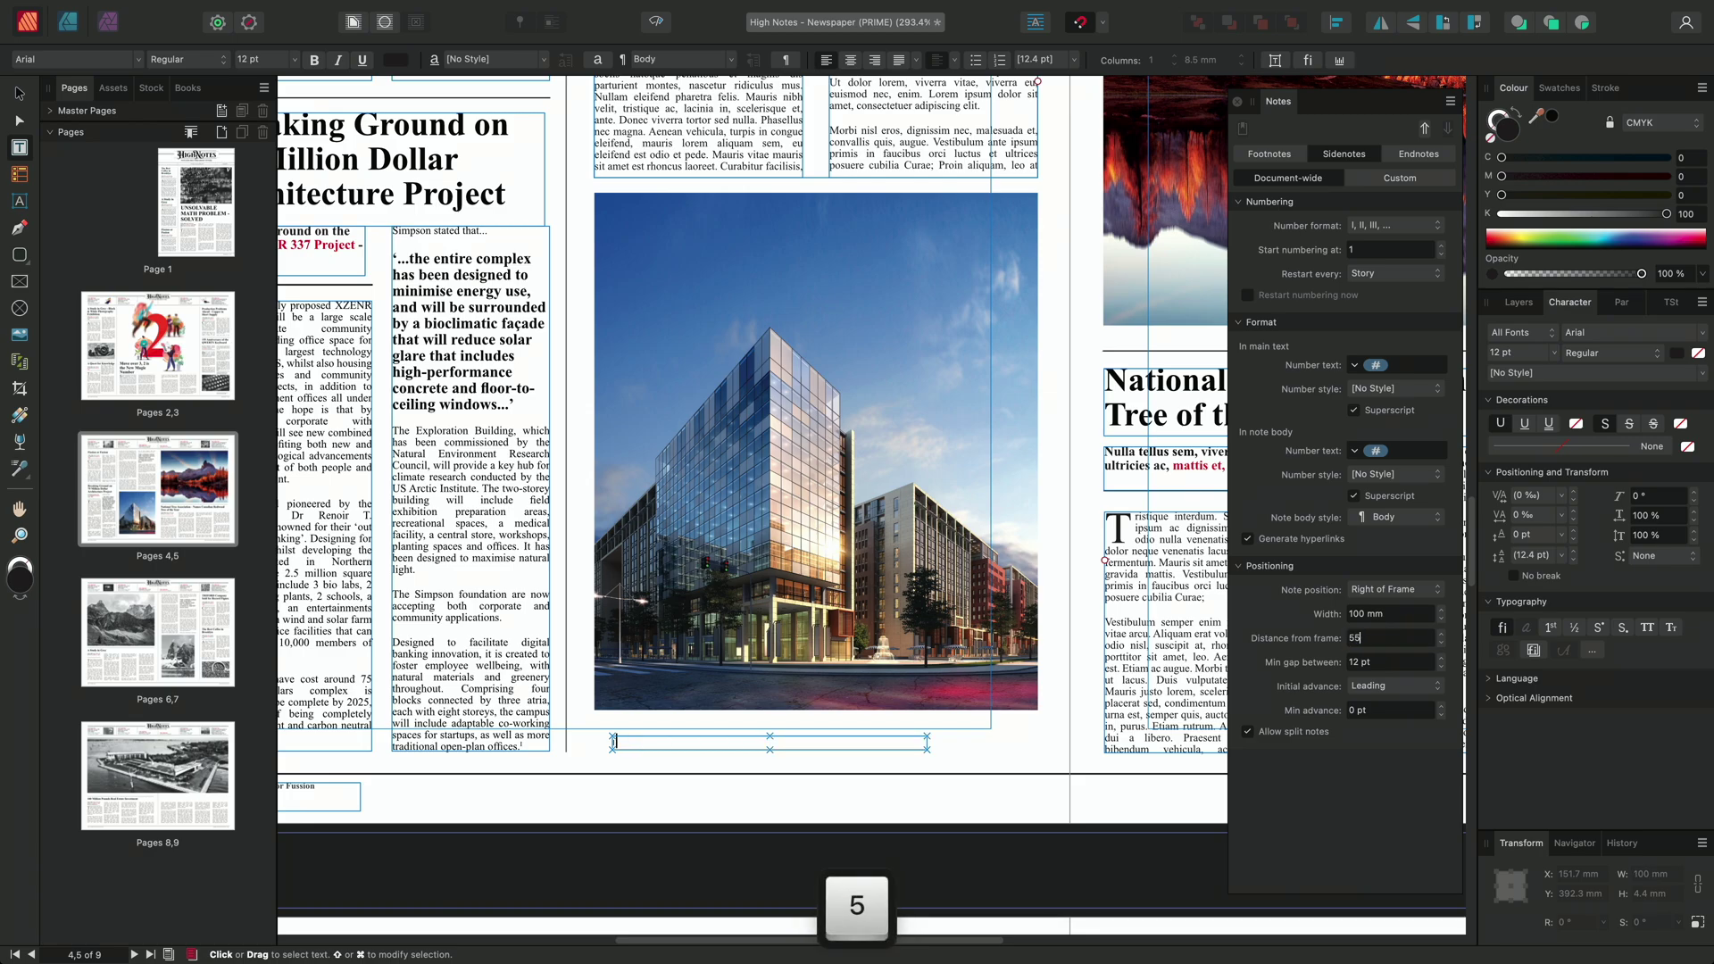
pyautogui.write('5')
pyautogui.press('Return')
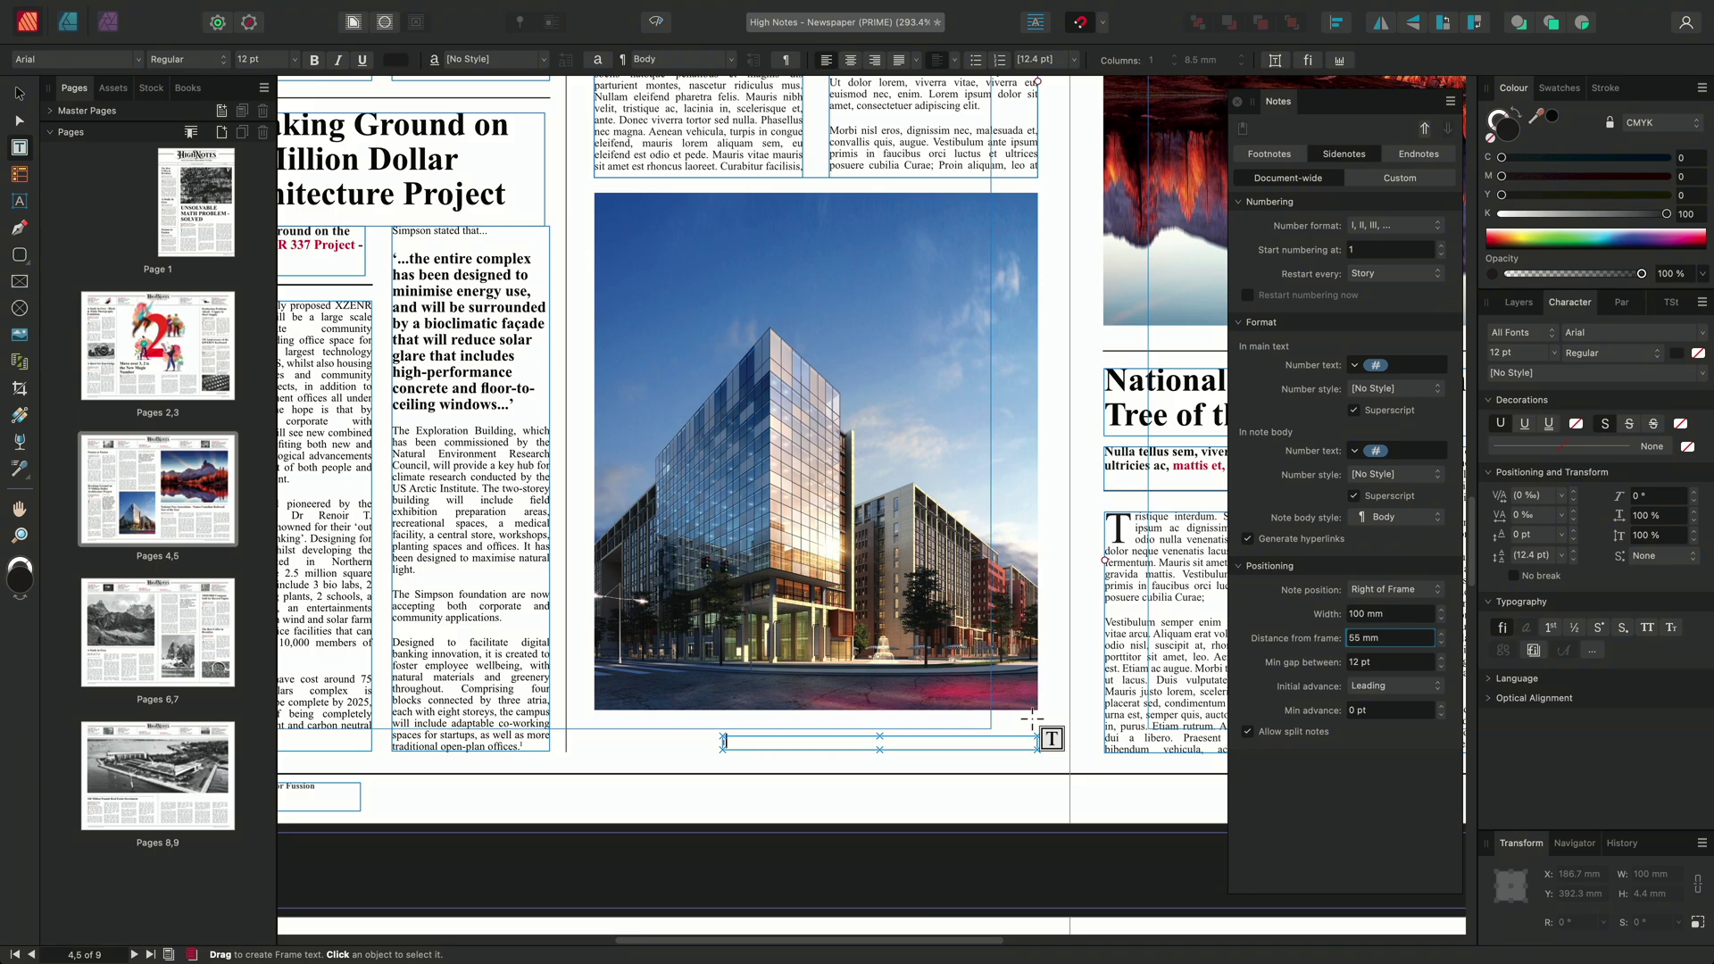
# Copy the XZENR 337 photograph citation from the Side Notes section in Pages
pyautogui.press('super+Tab')
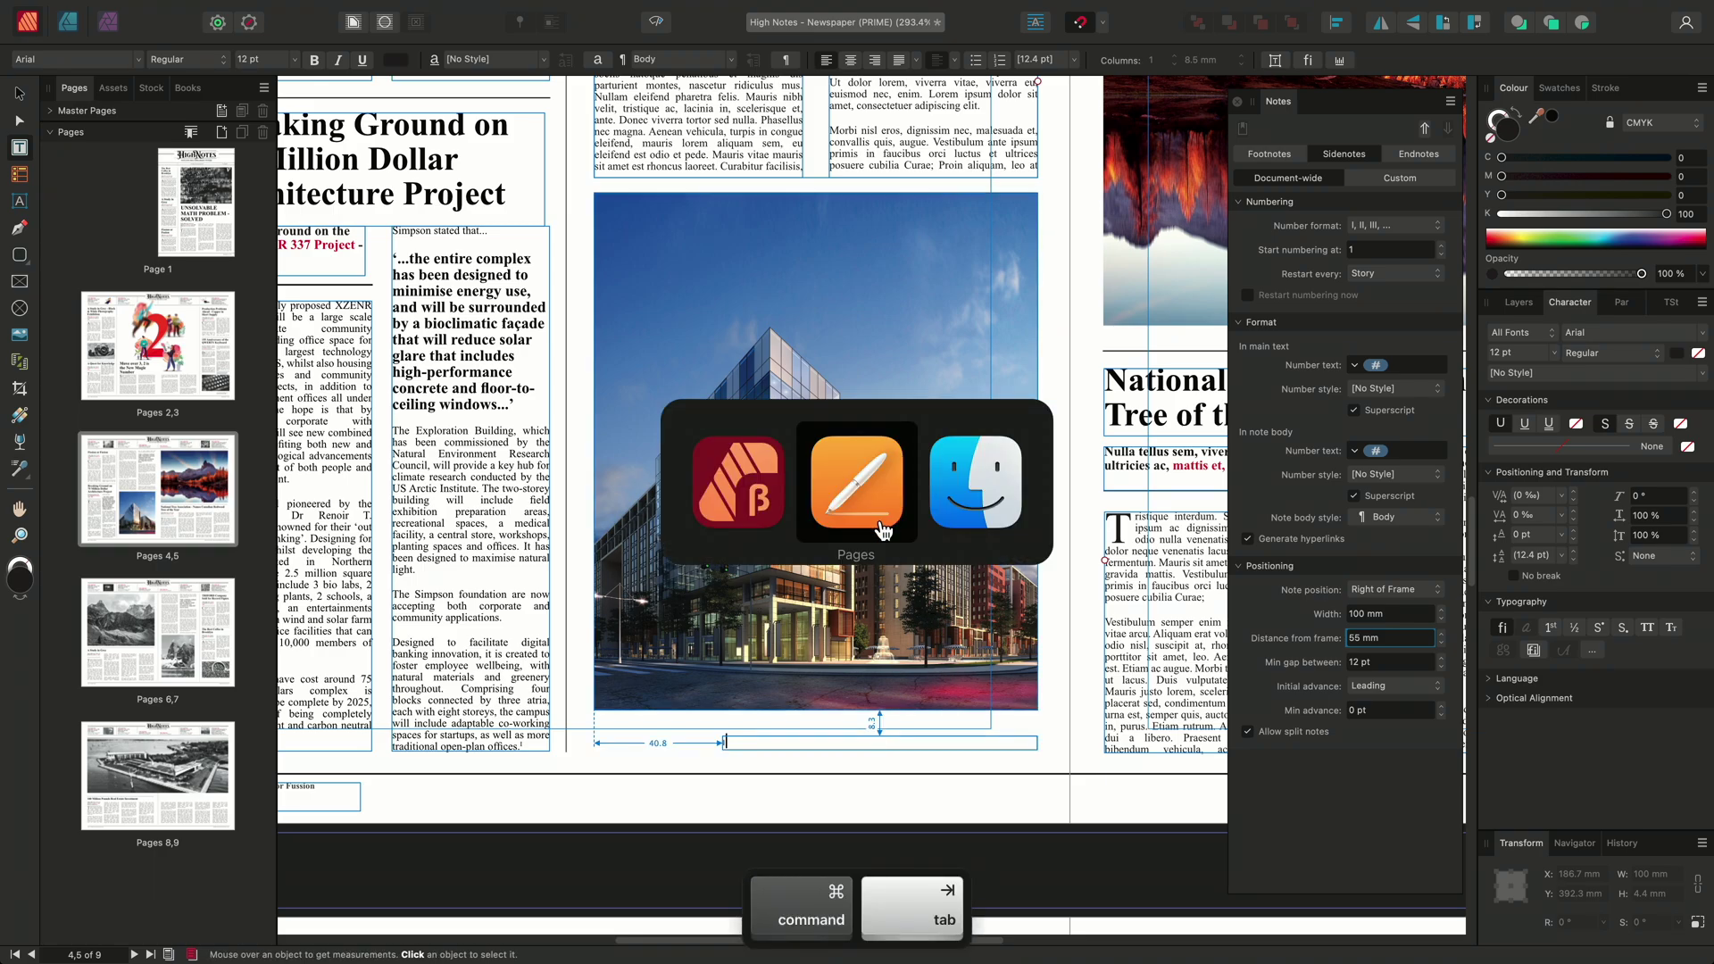
pyautogui.moveTo(509, 343); pyautogui.dragTo(944, 343)
pyautogui.press('super+c')
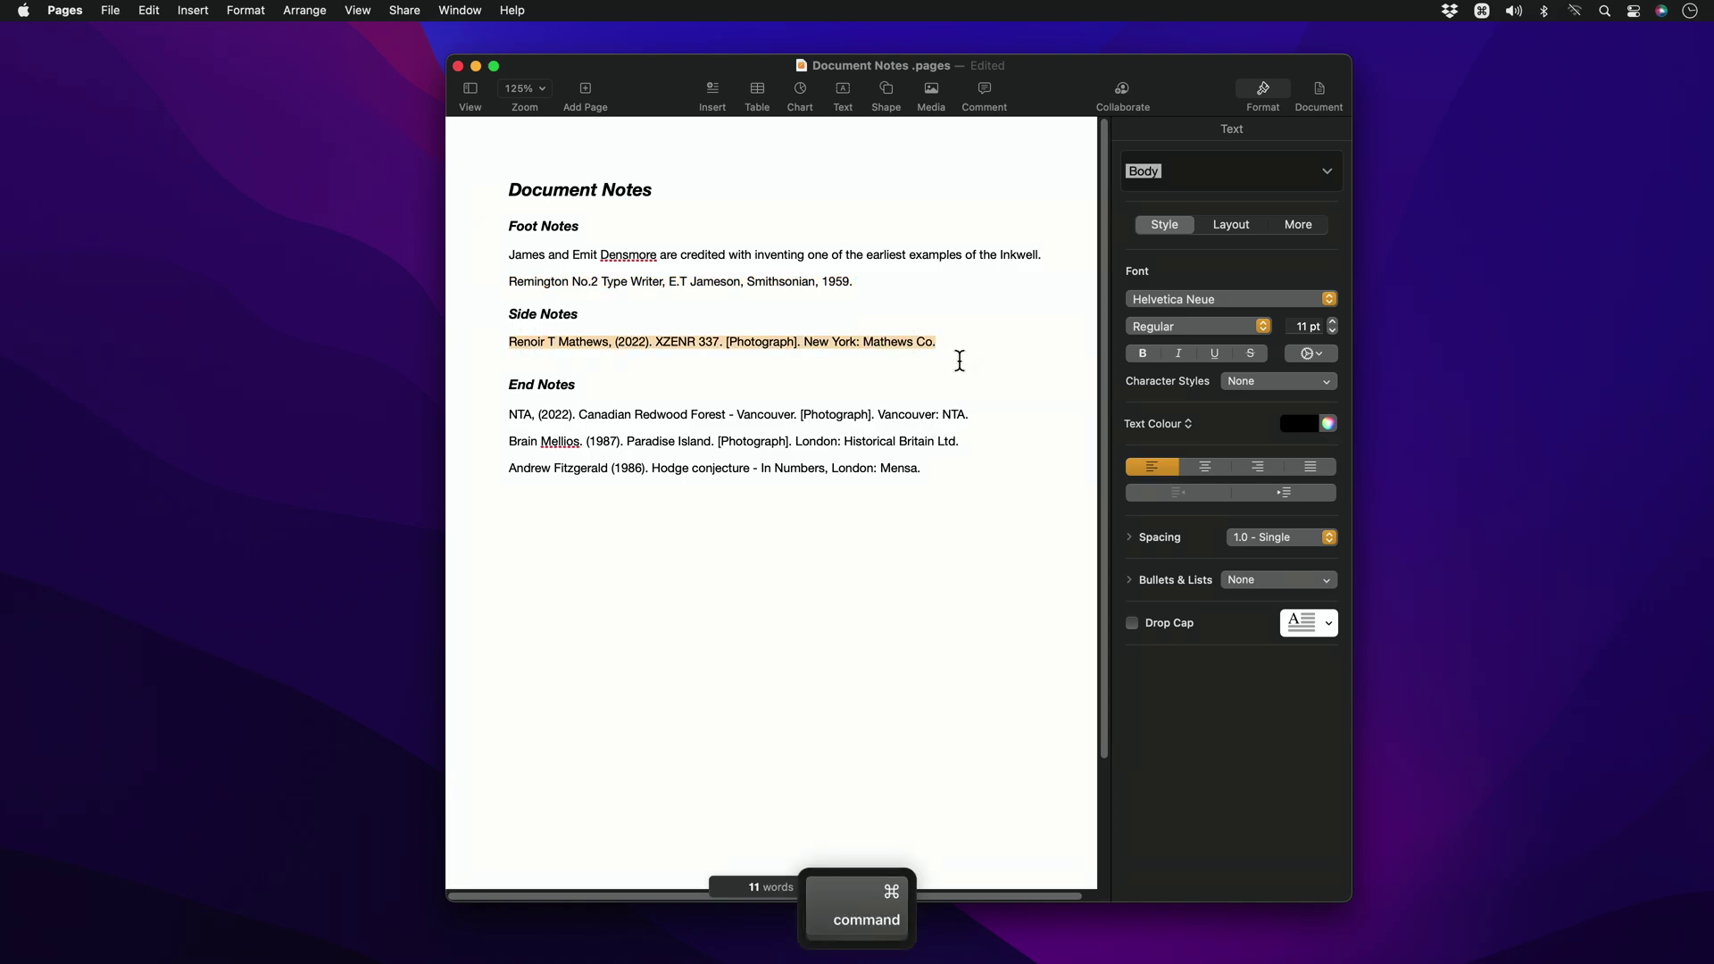
pyautogui.press('super+Tab')
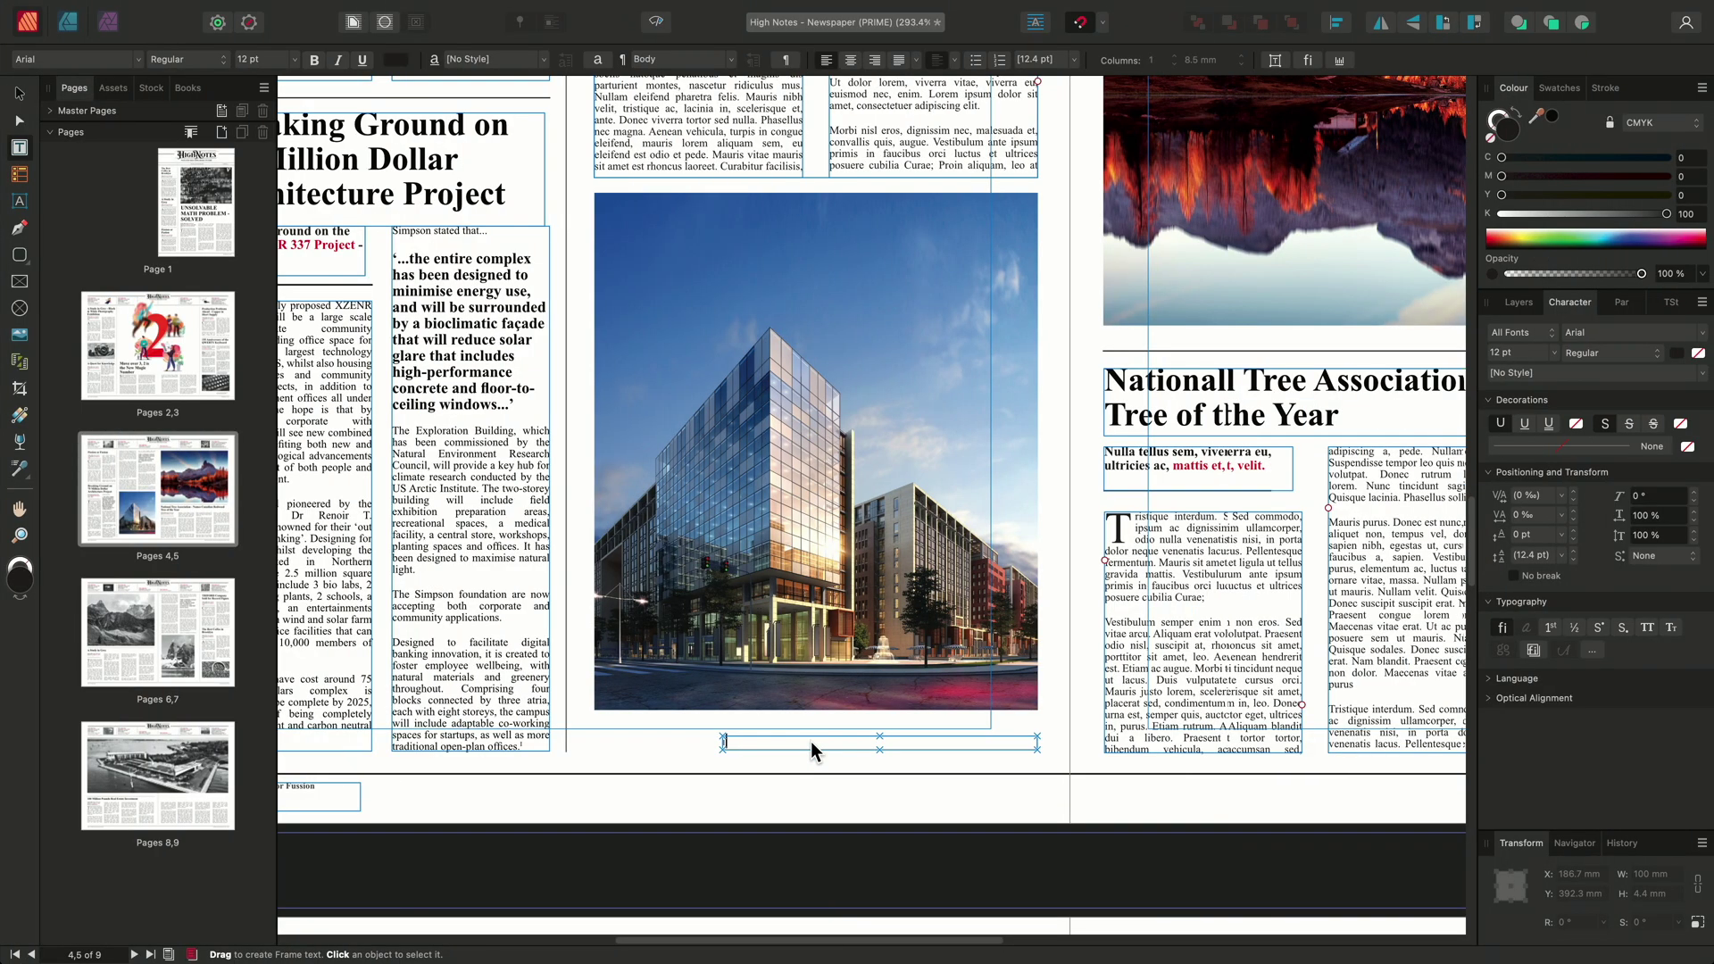
# Paste the XZENR 337 photograph citation into the empty sidenote below the building photo
pyautogui.click(812, 741)
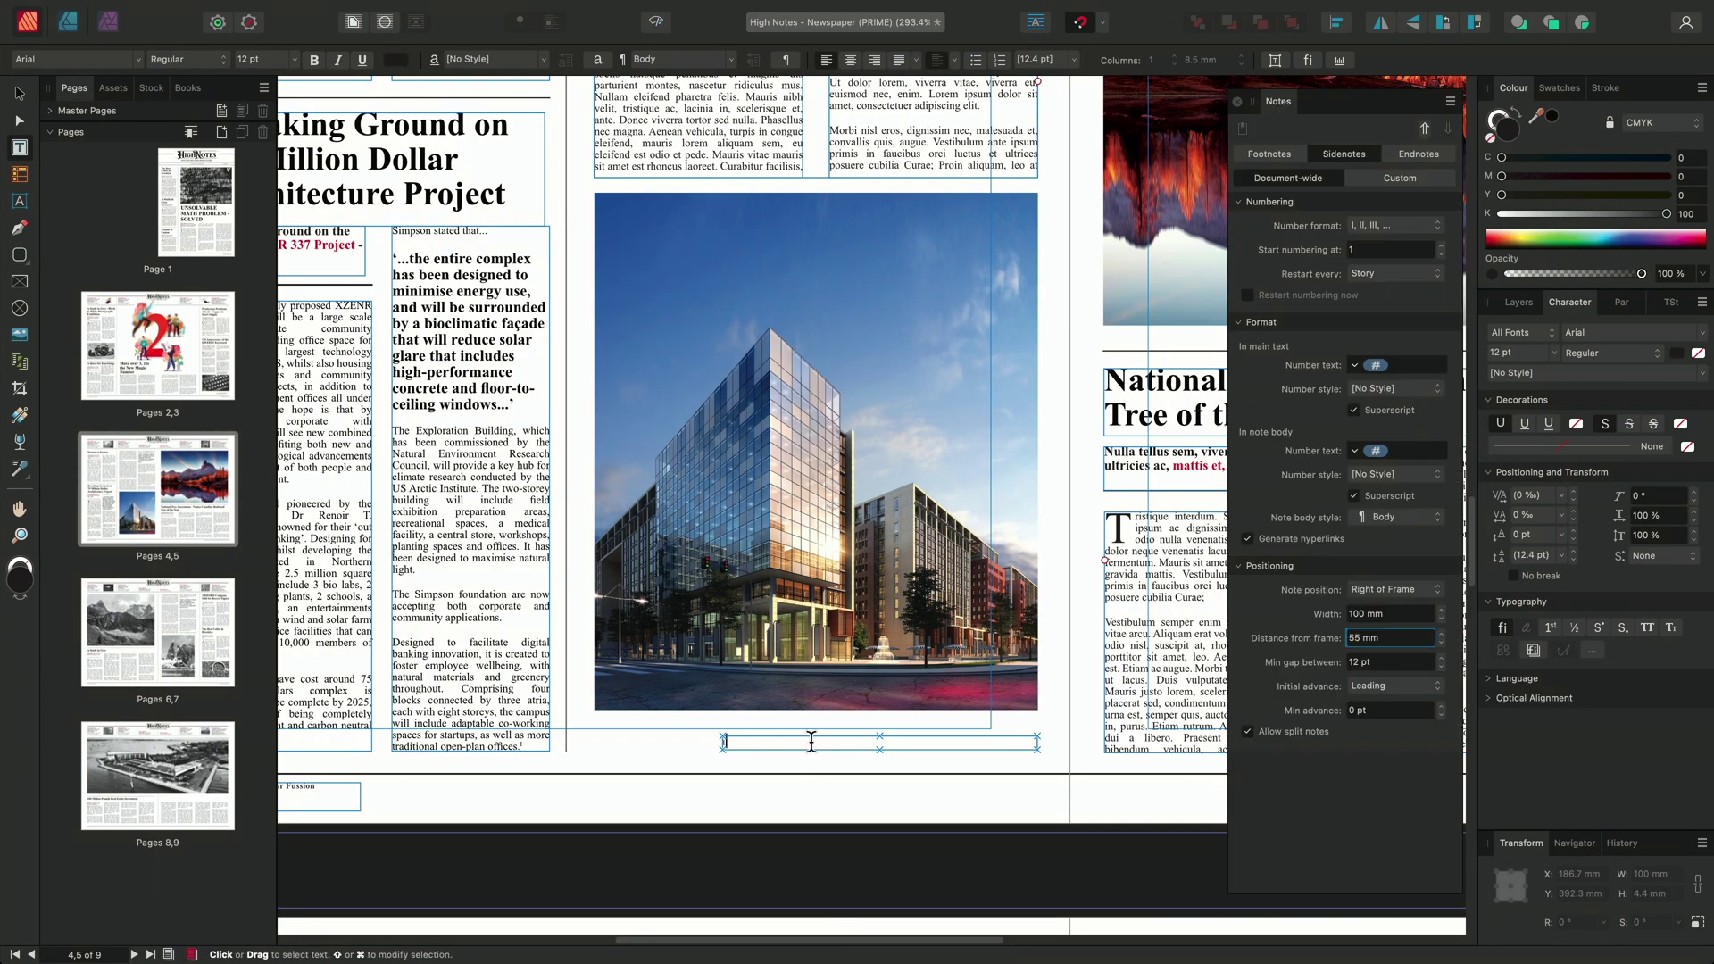
pyautogui.press('super+v')
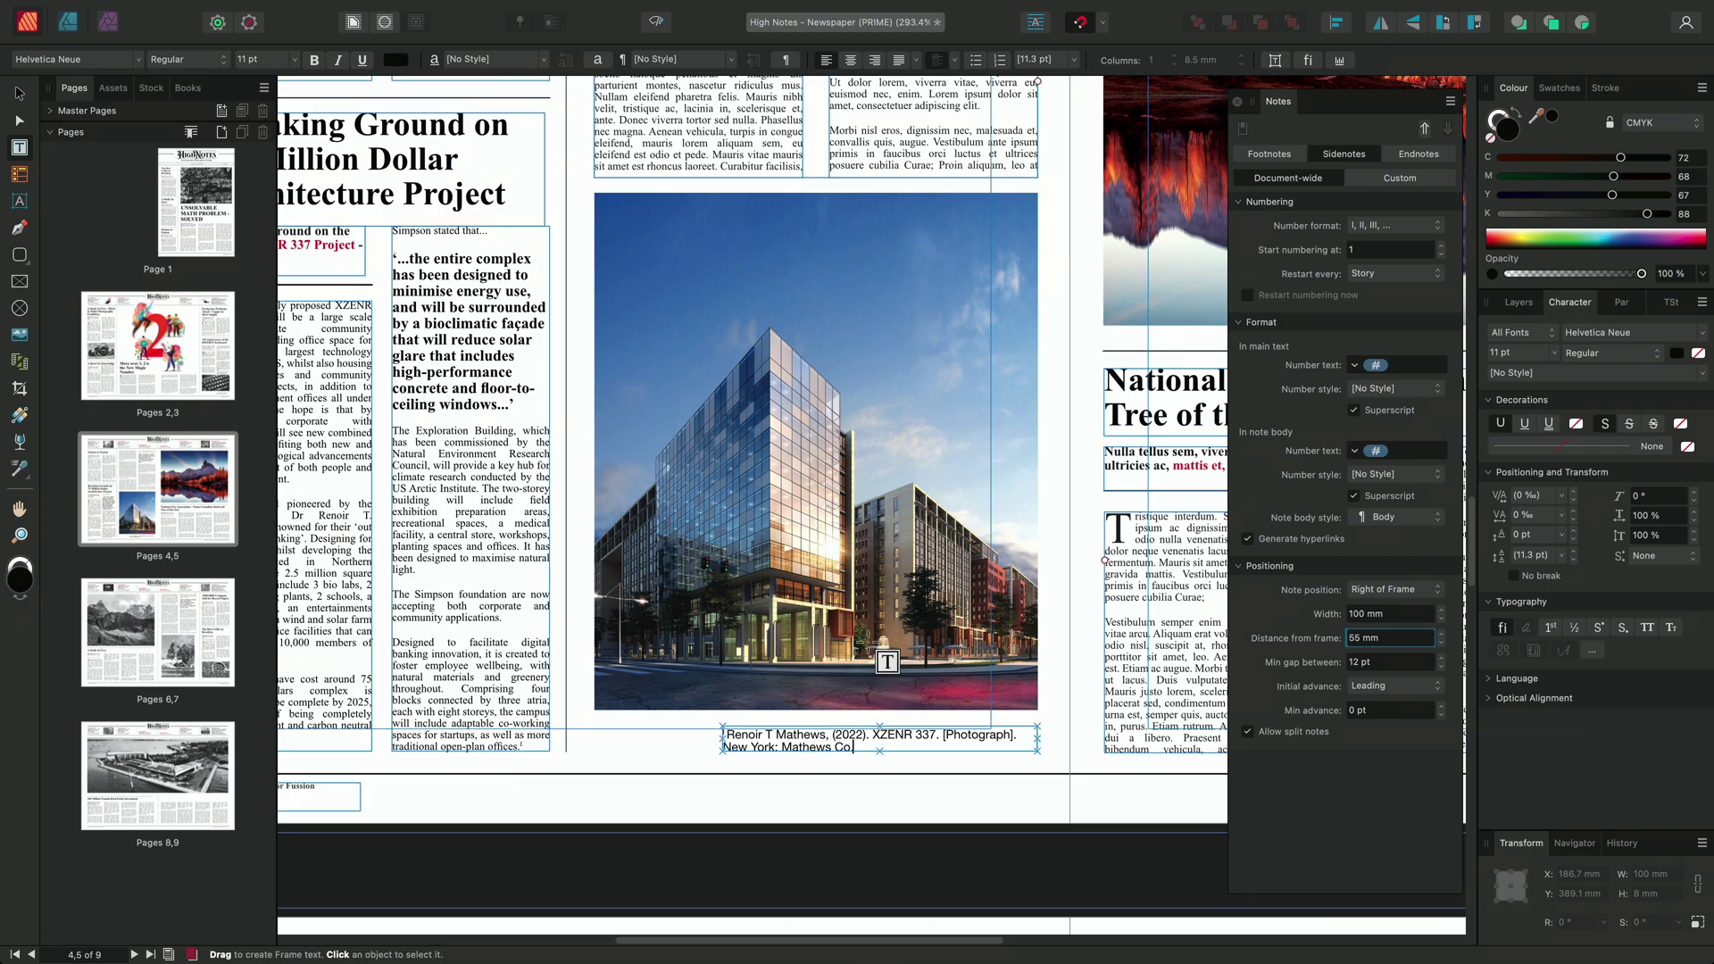
pyautogui.hscroll(10, 810, 745)
# Insert an endnote in the National Tree Association article's third column, generating an Endnotes page 10
pyautogui.hscroll(2, 852, 661)
pyautogui.click(815, 486)
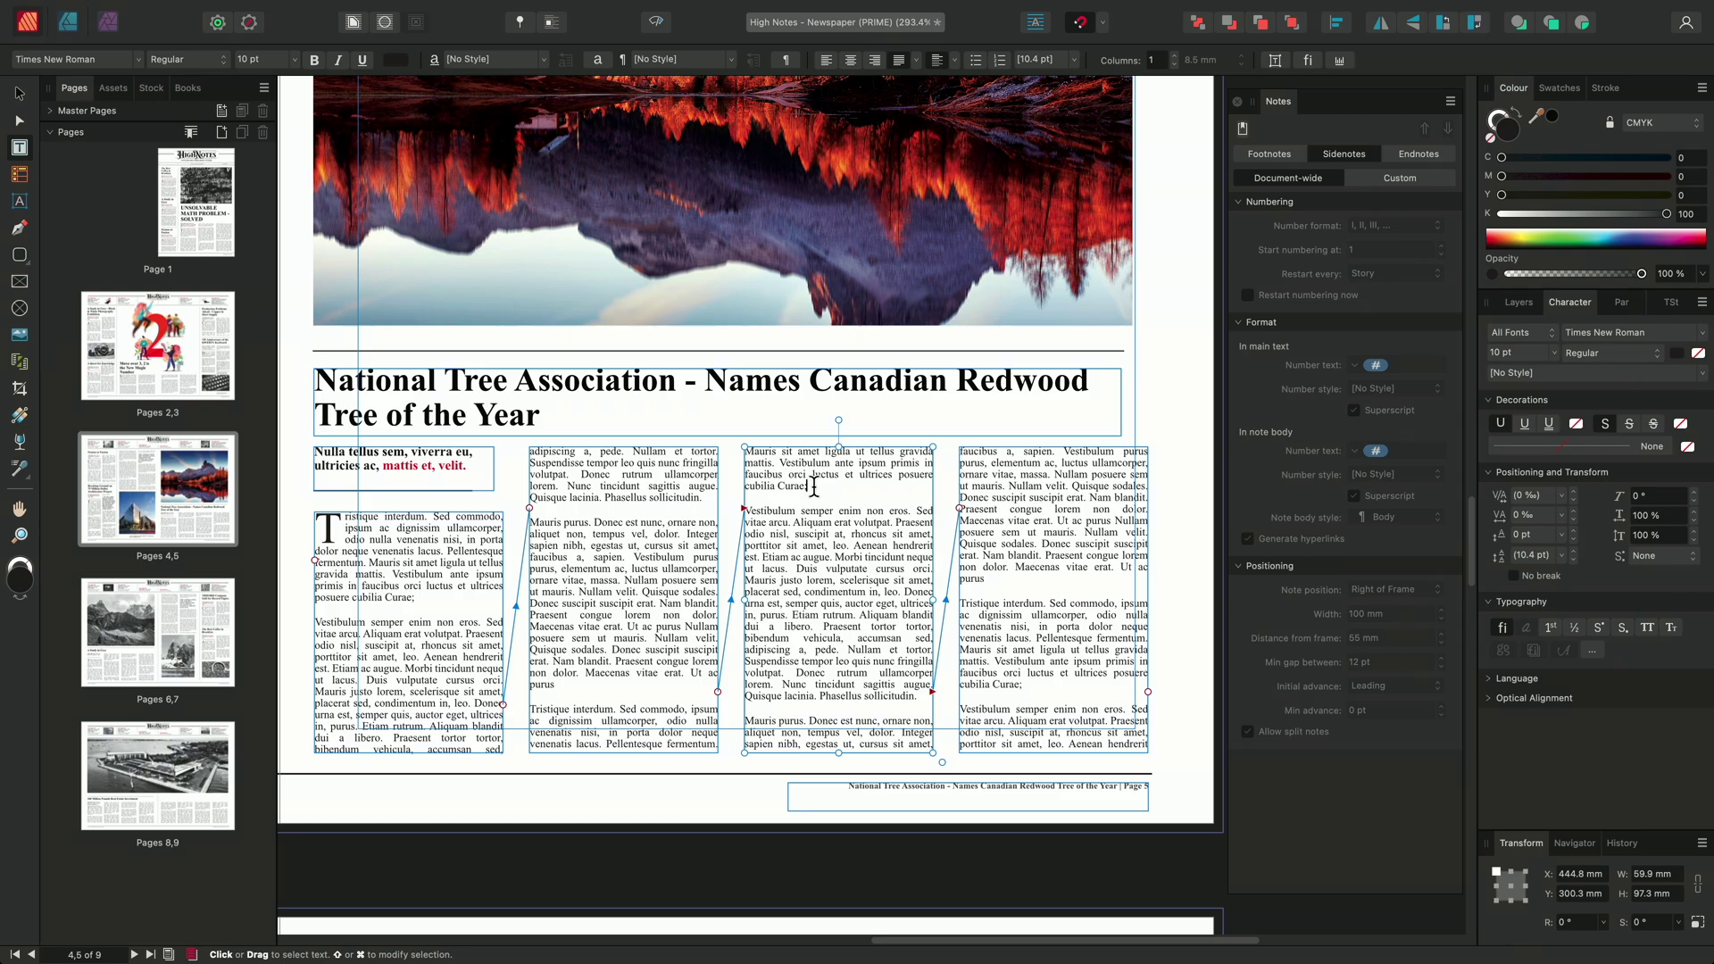
pyautogui.rightClick(815, 487)
pyautogui.moveTo(970, 652)
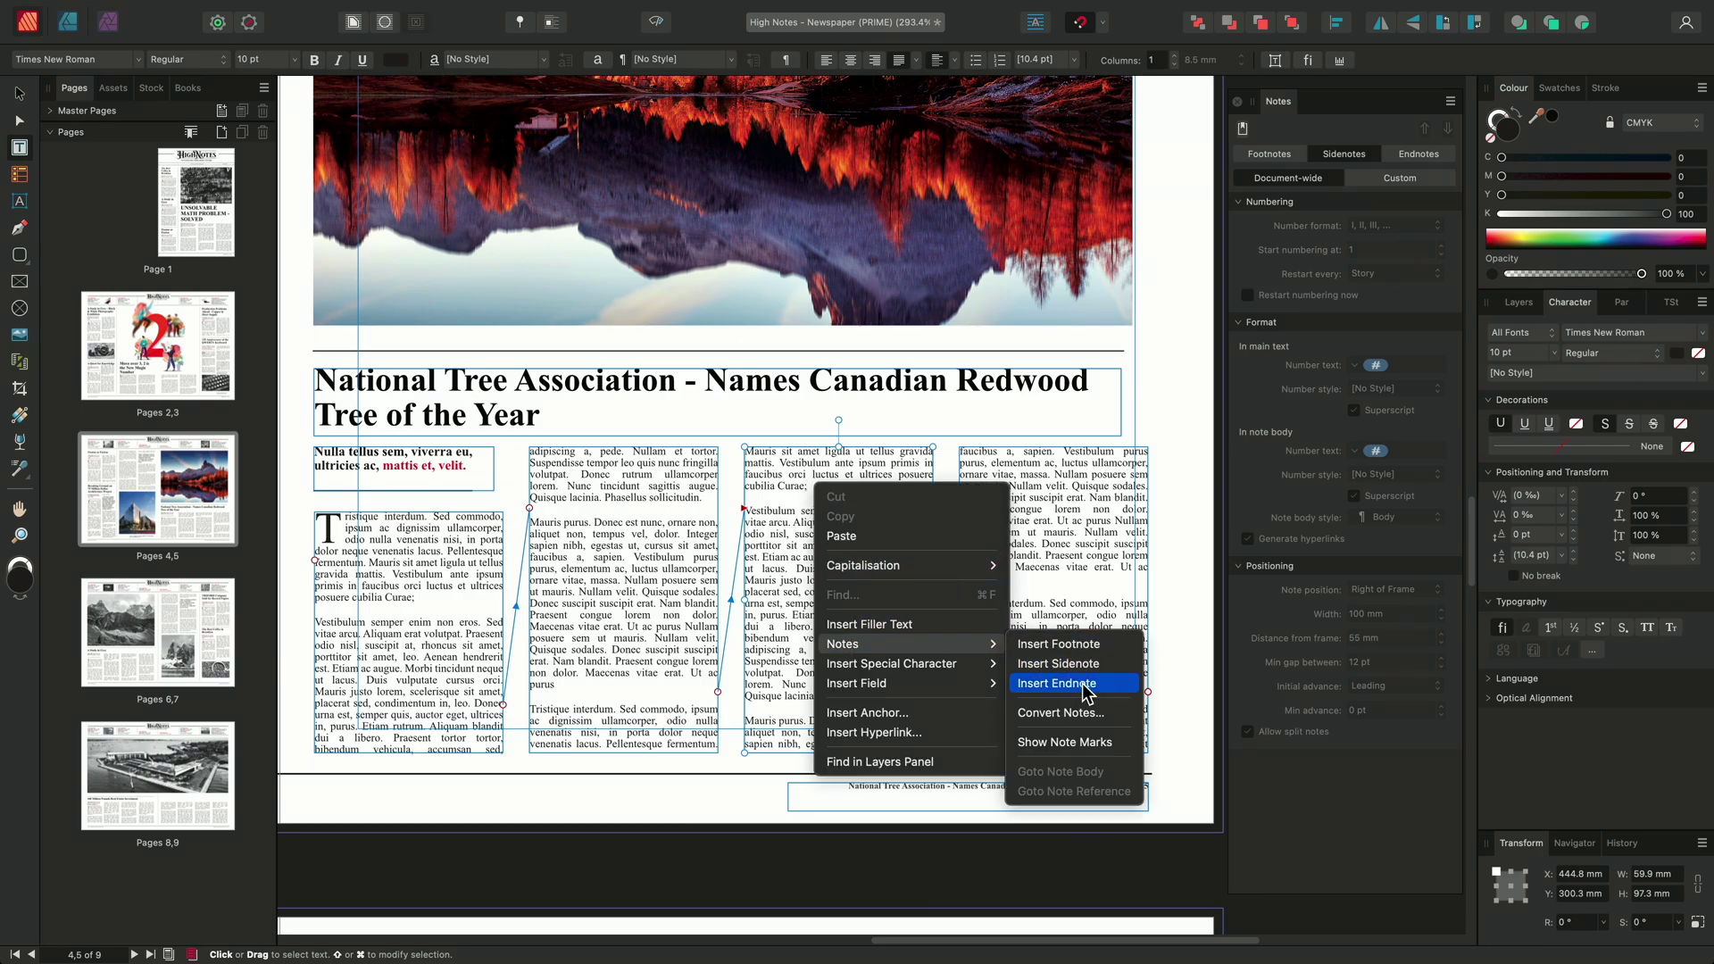
pyautogui.click(812, 485)
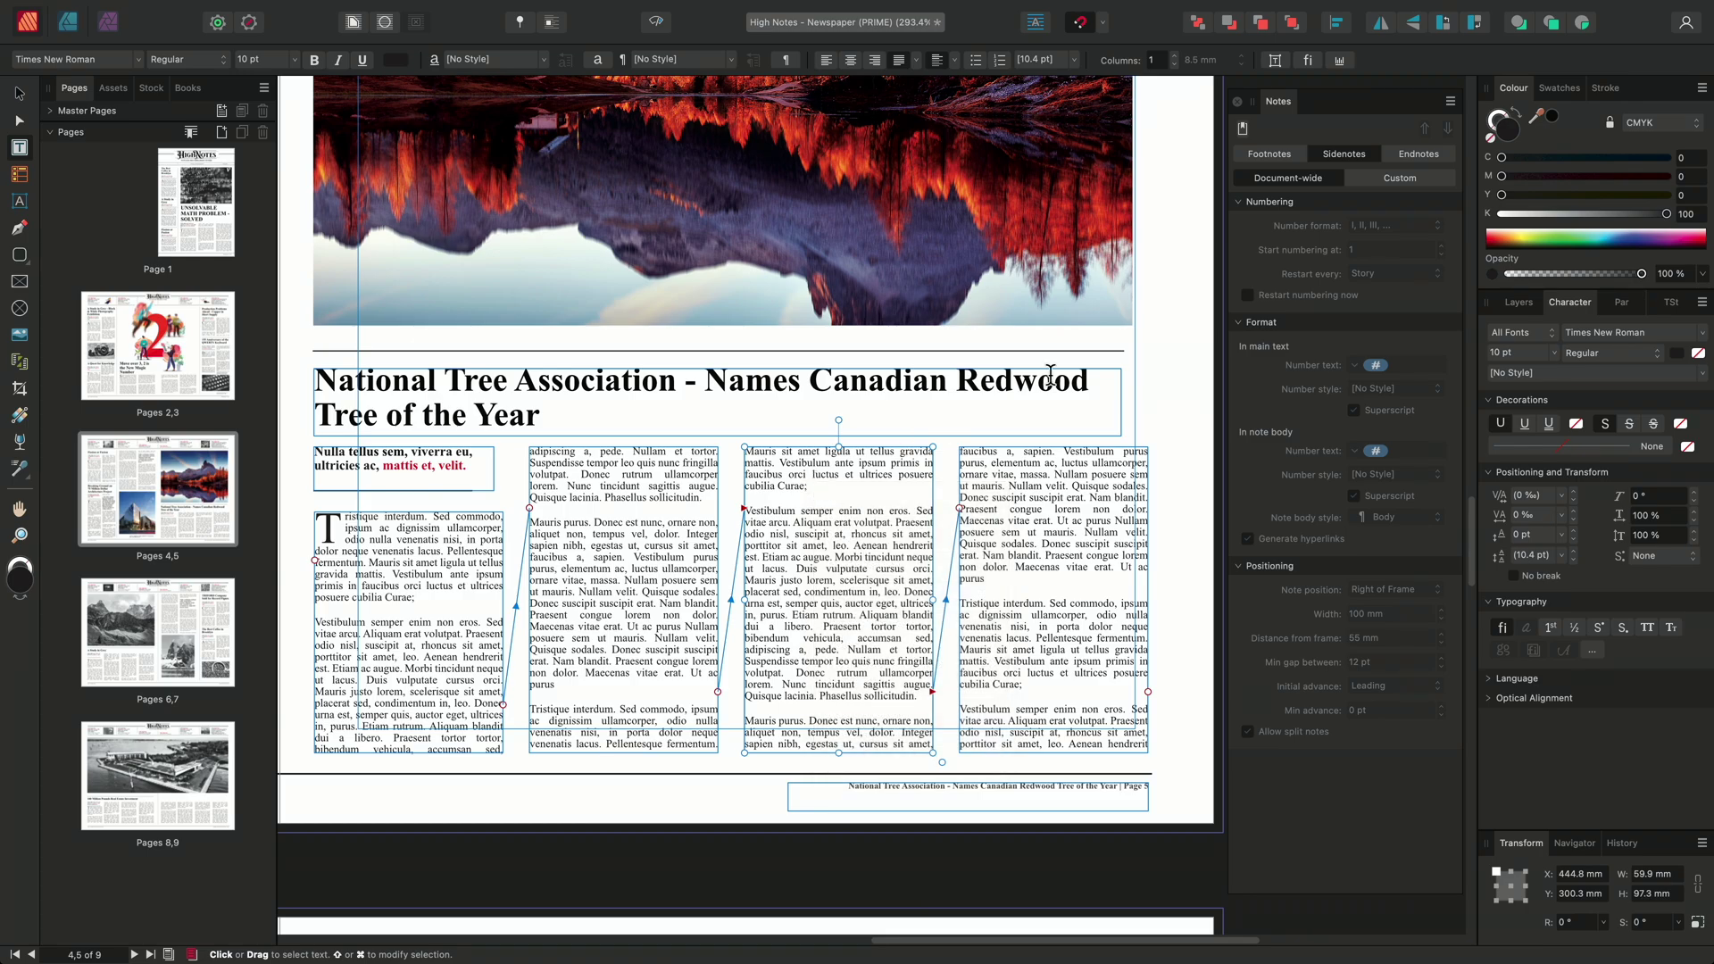
pyautogui.click(1439, 155)
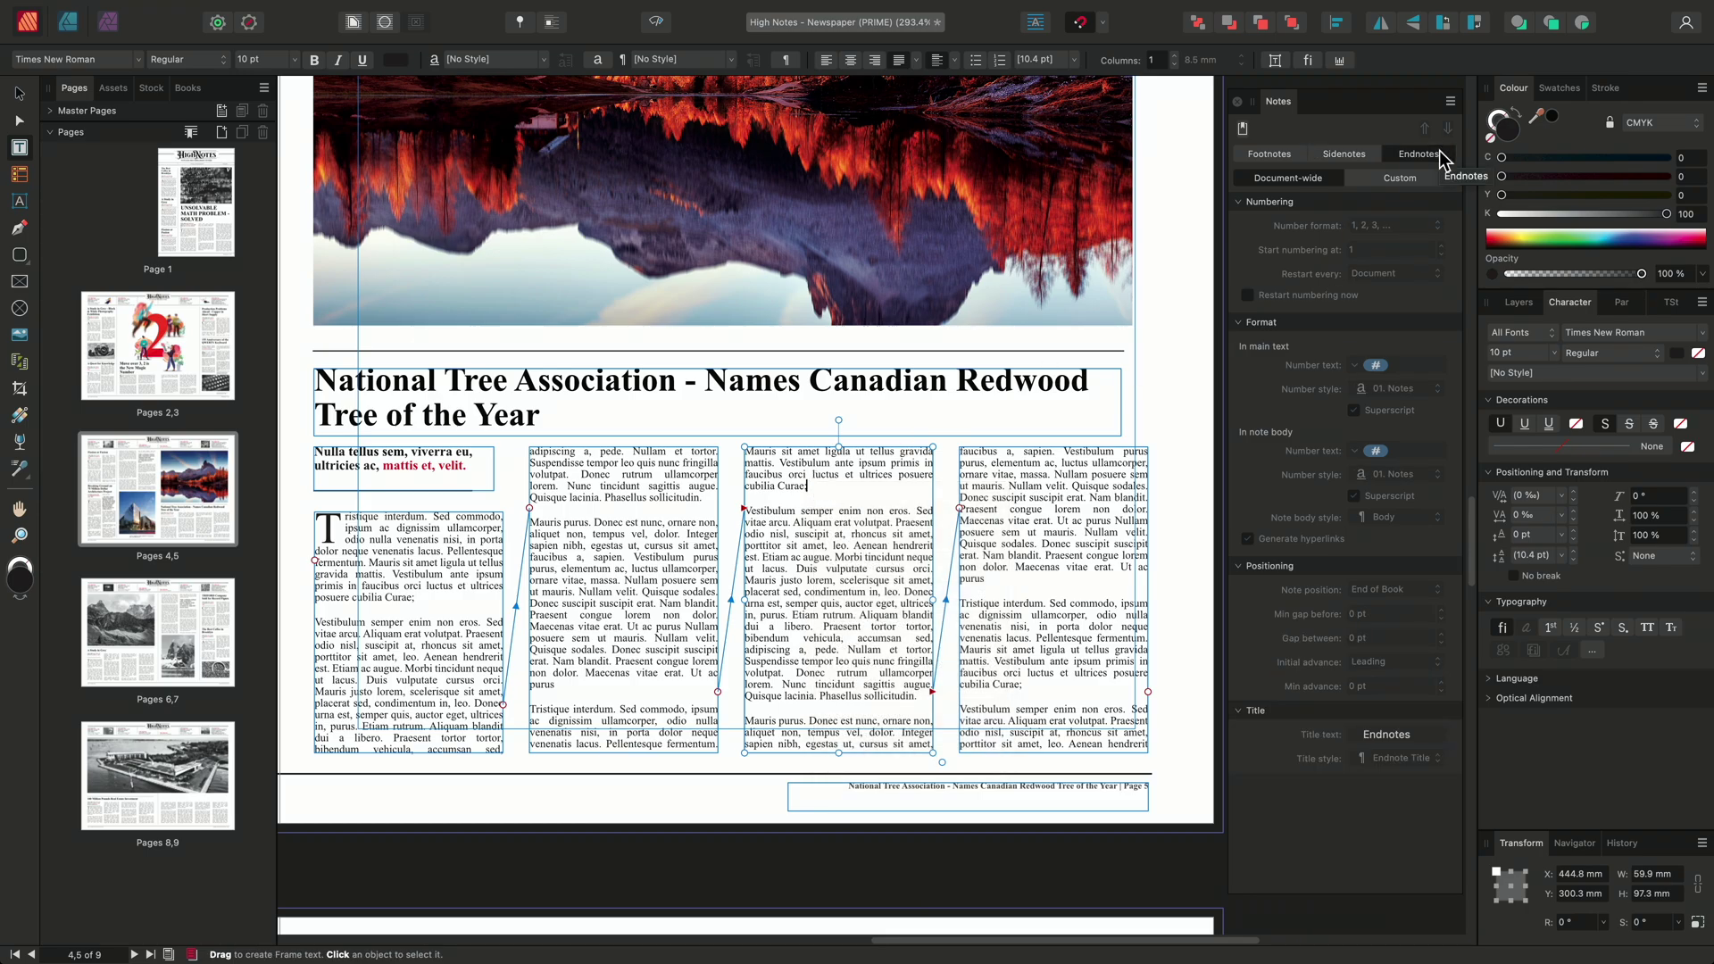
pyautogui.click(1243, 132)
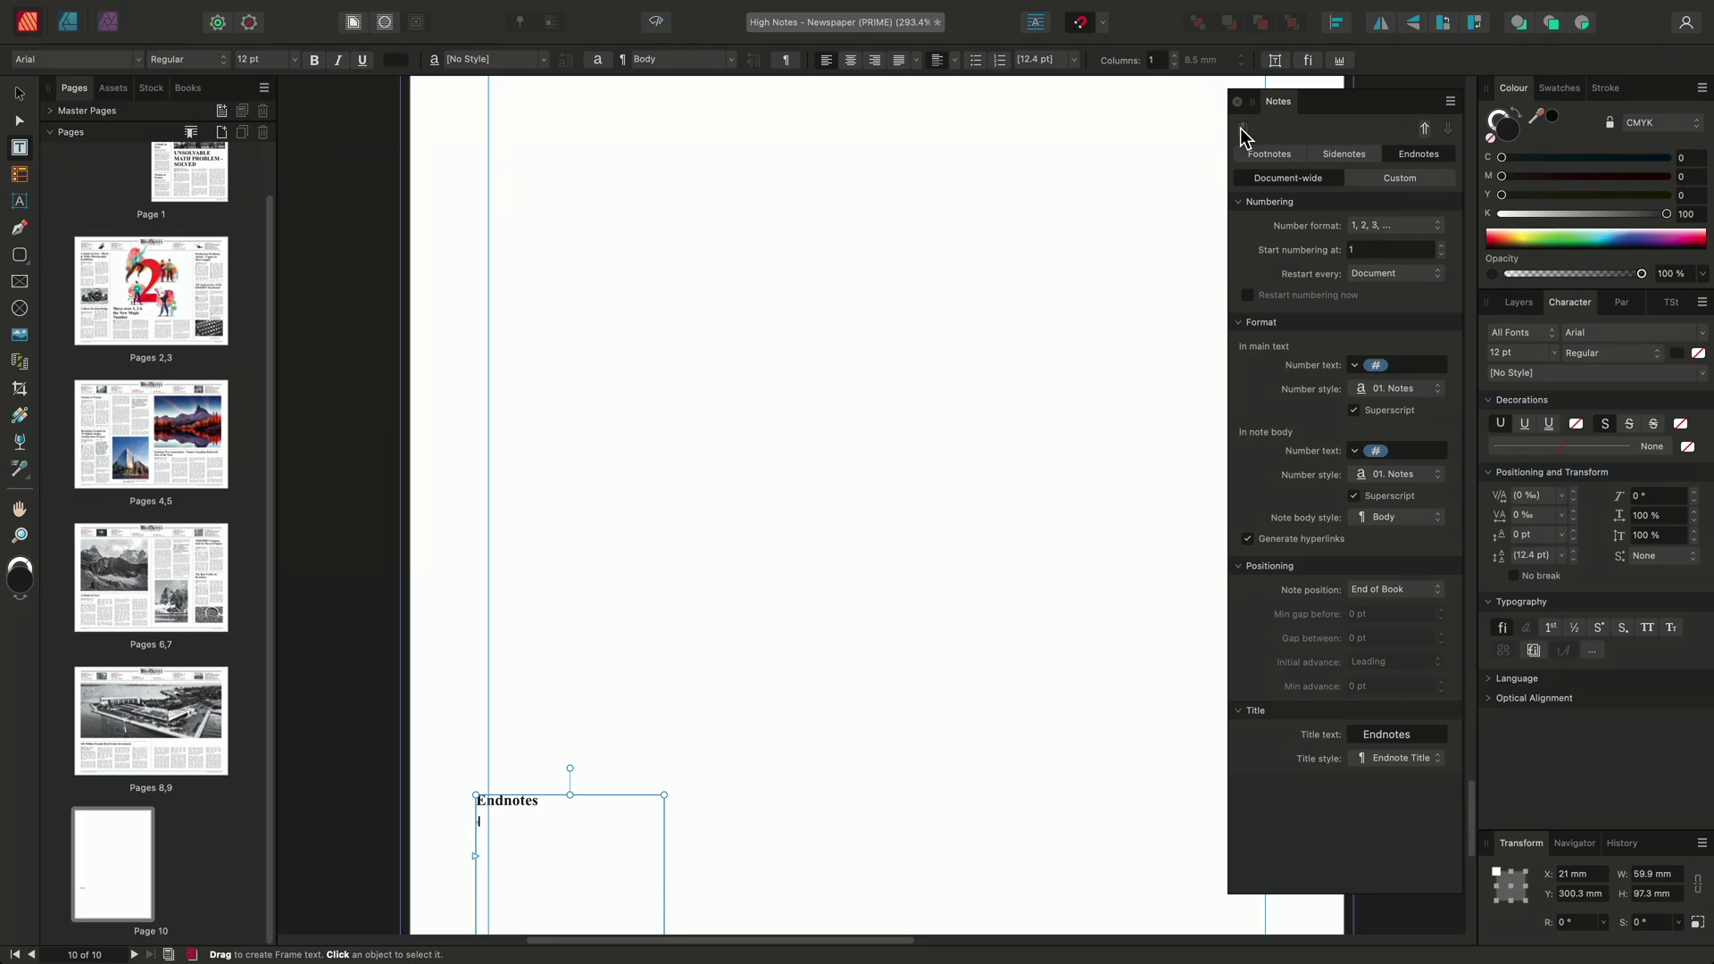
# Move the Endnotes frame to page 10's top-left margin, widen it to 247 mm, and start applying a master
pyautogui.hscroll(5, 746, 631)
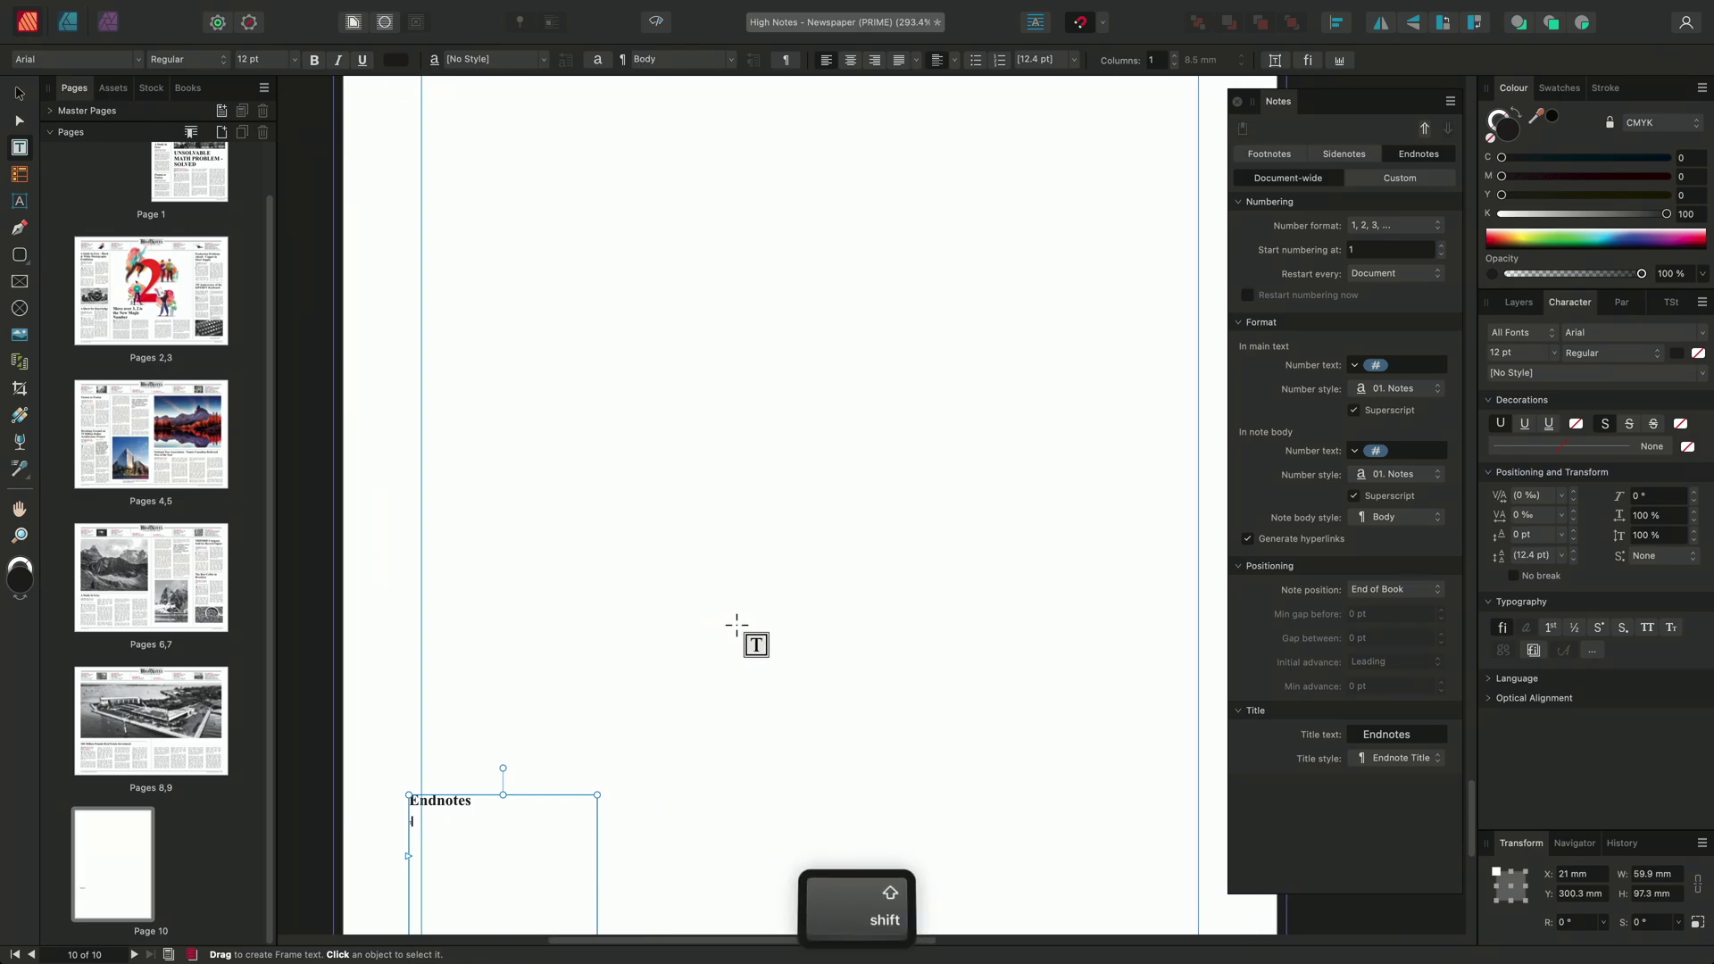
pyautogui.keyDown('alt'); pyautogui.scroll(-5, 730, 625); pyautogui.keyUp('alt')
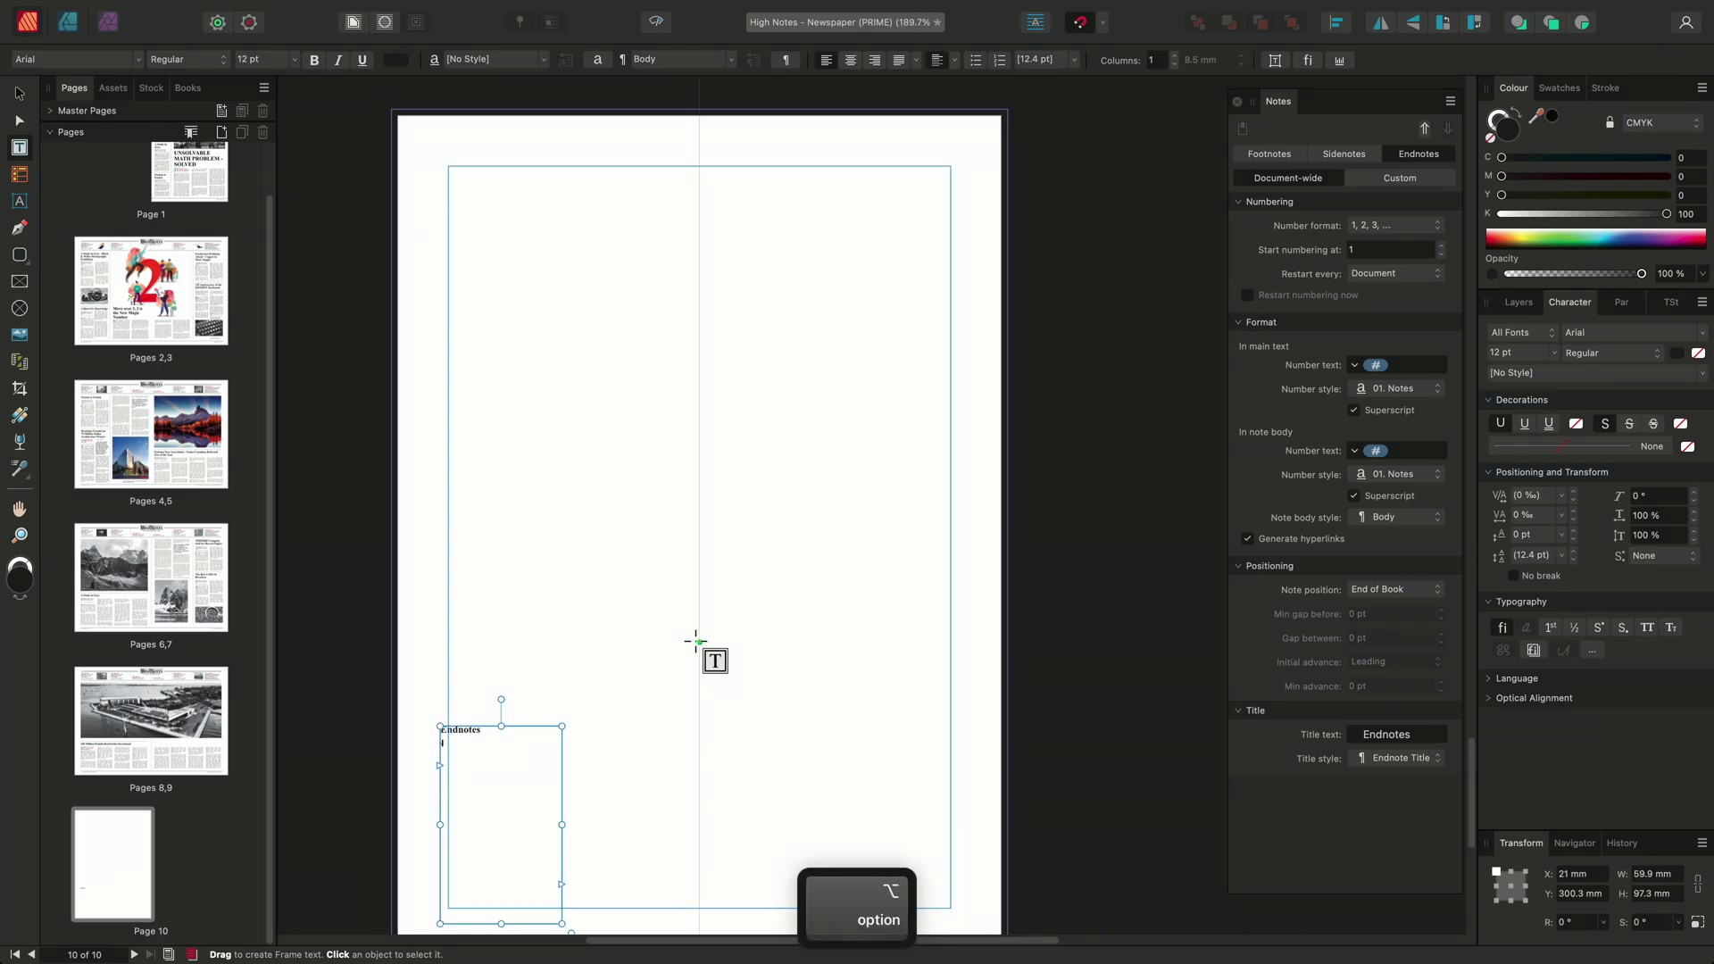
pyautogui.press('v')
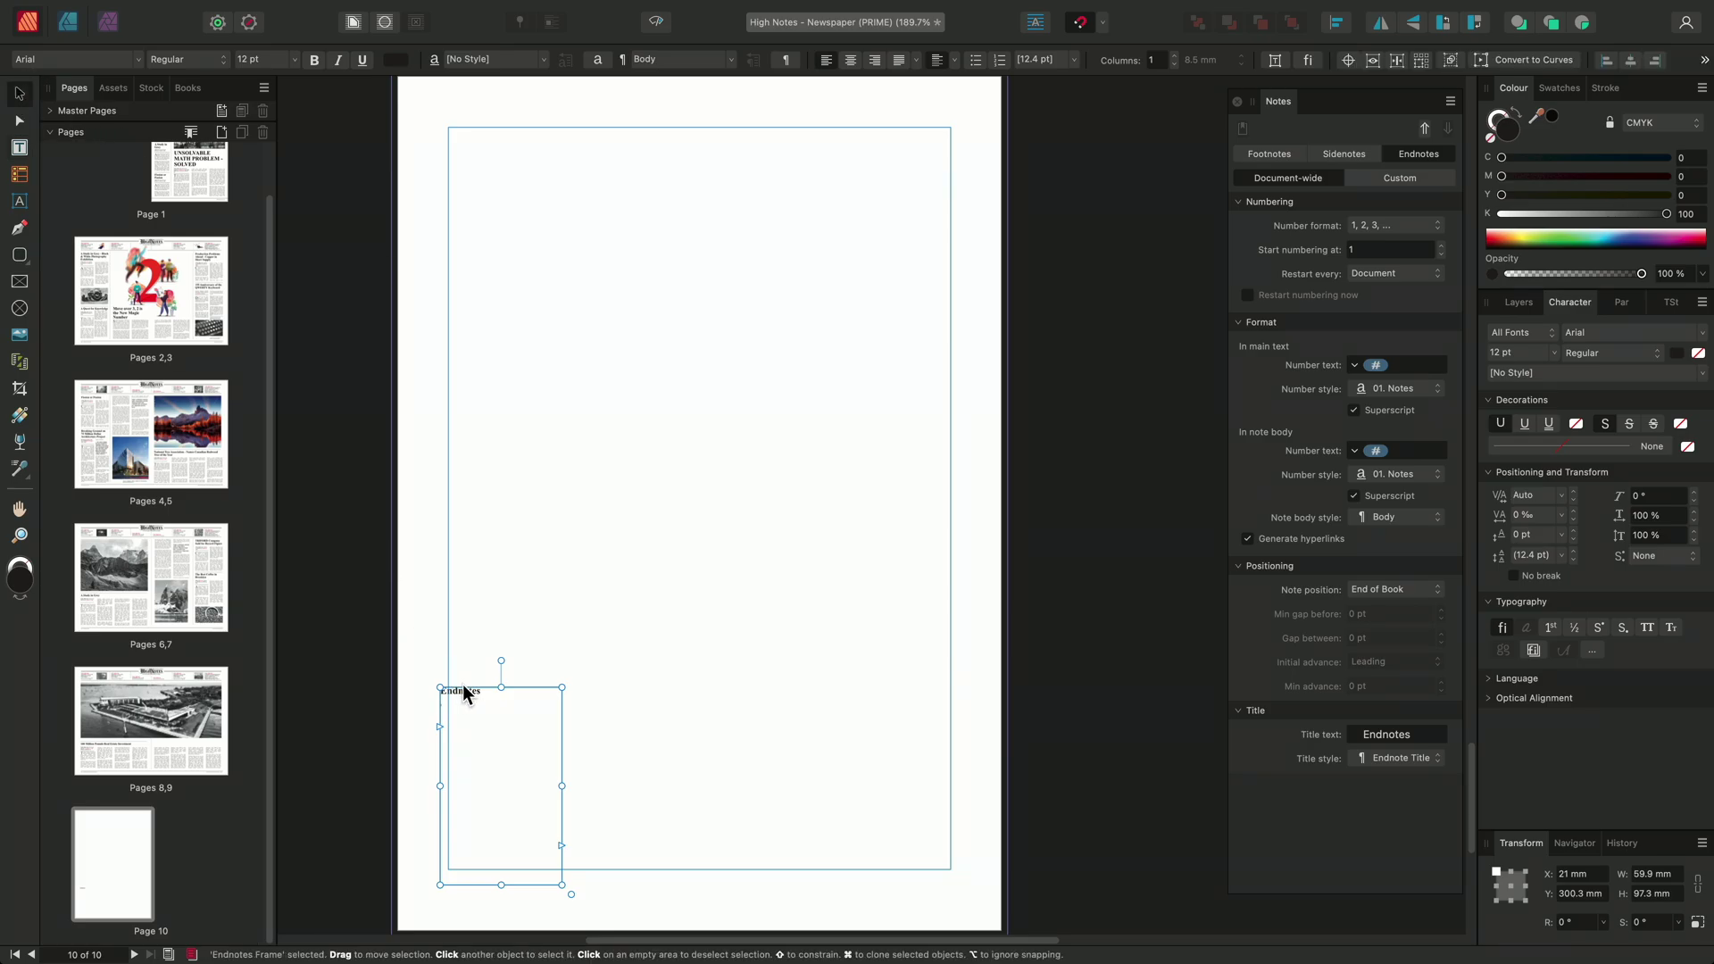
pyautogui.moveTo(455, 692); pyautogui.dragTo(471, 165)
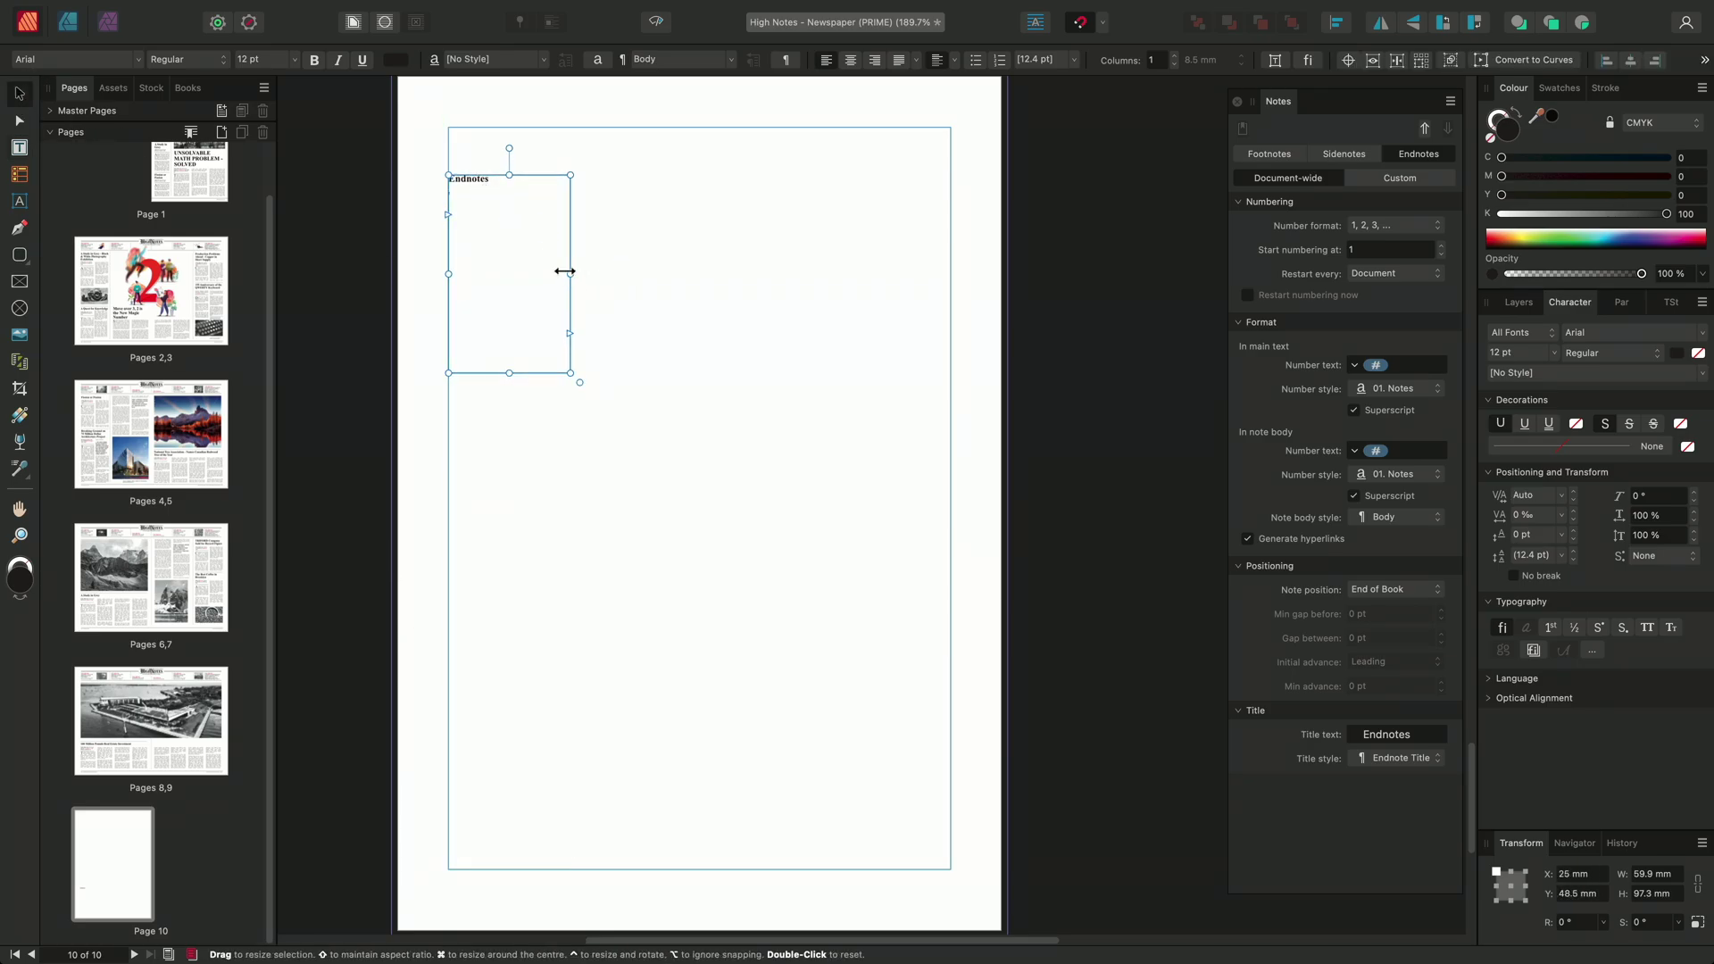
pyautogui.moveTo(581, 274); pyautogui.dragTo(943, 336)
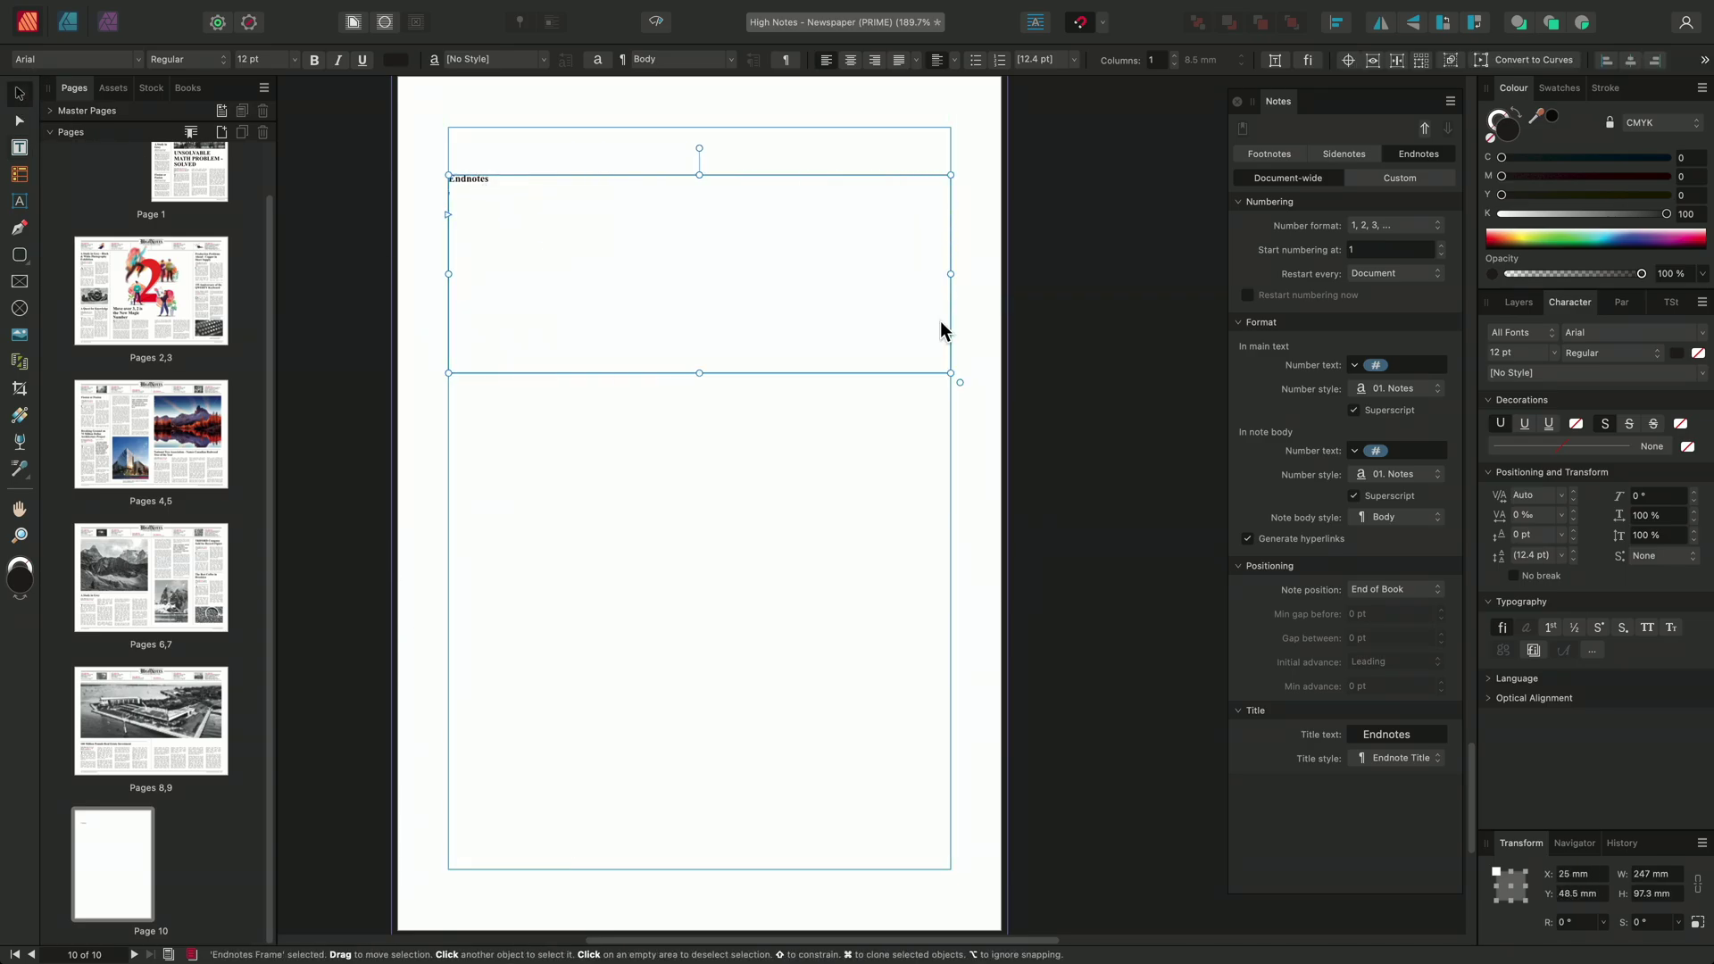
pyautogui.rightClick(128, 885)
pyautogui.click(207, 828)
# Apply Master A to page 10 and place the caret in the Endnotes frame
pyautogui.click(1002, 449)
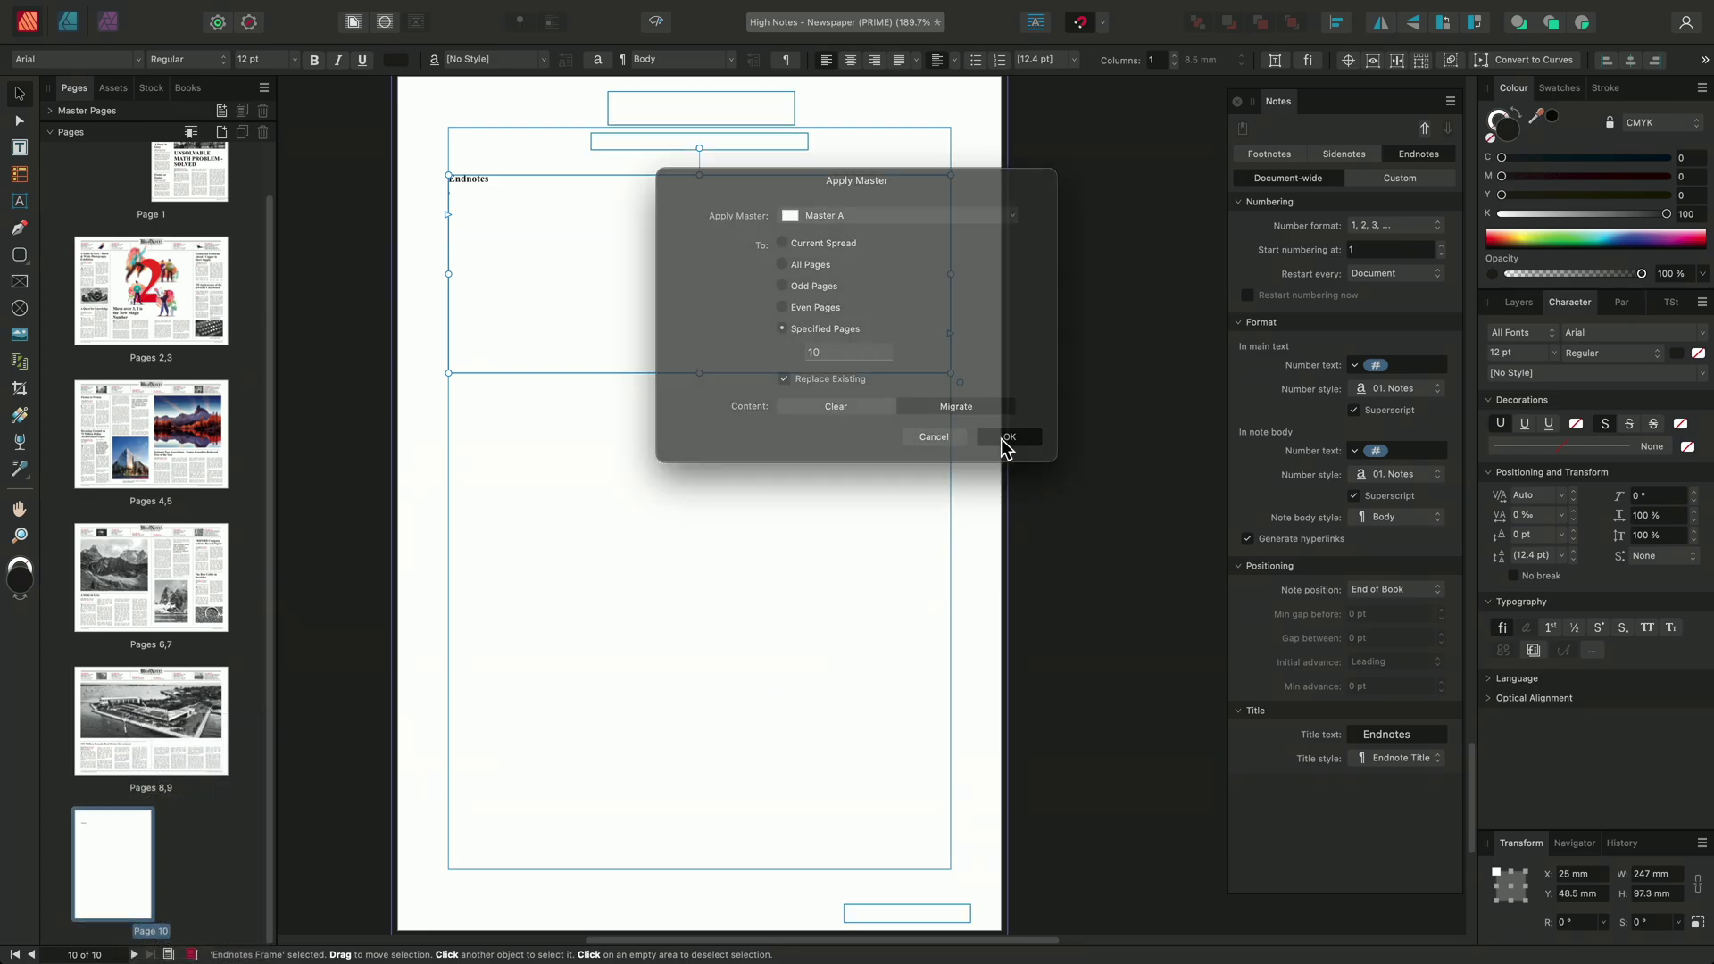
pyautogui.doubleClick(469, 189)
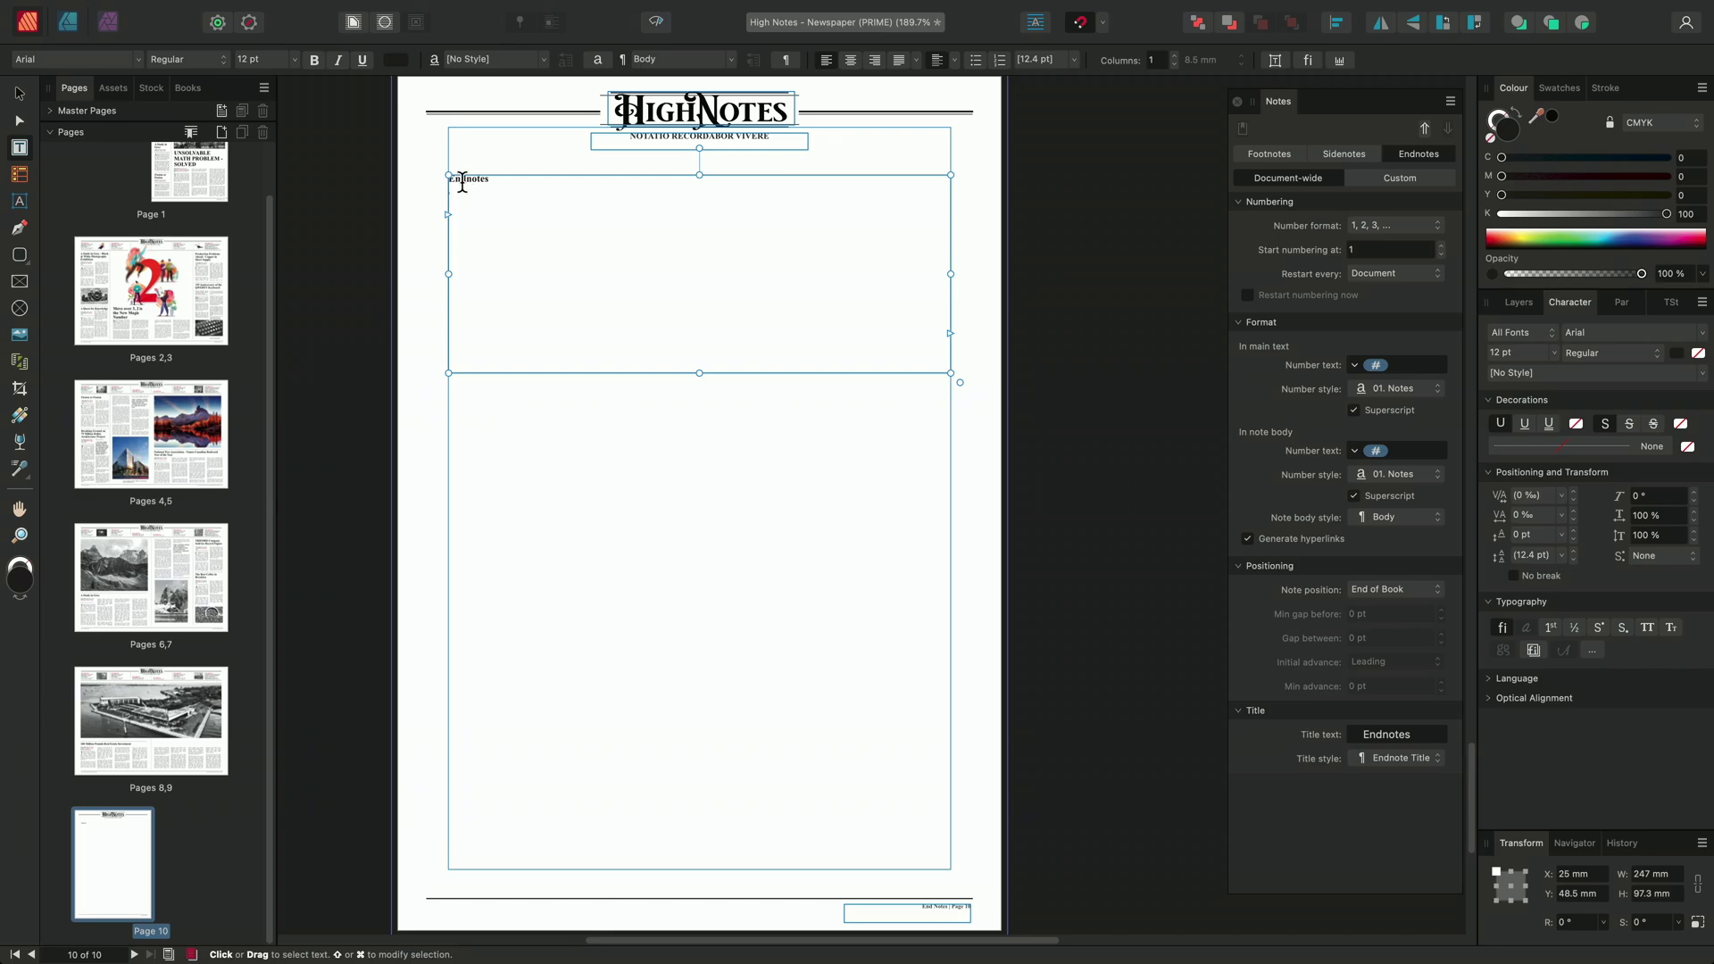
# Turn on Show Note Marks to reveal endnote 1 under the Endnotes heading, then switch to Pages
pyautogui.scroll(4, 467, 201)
pyautogui.scroll(2, 482, 222)
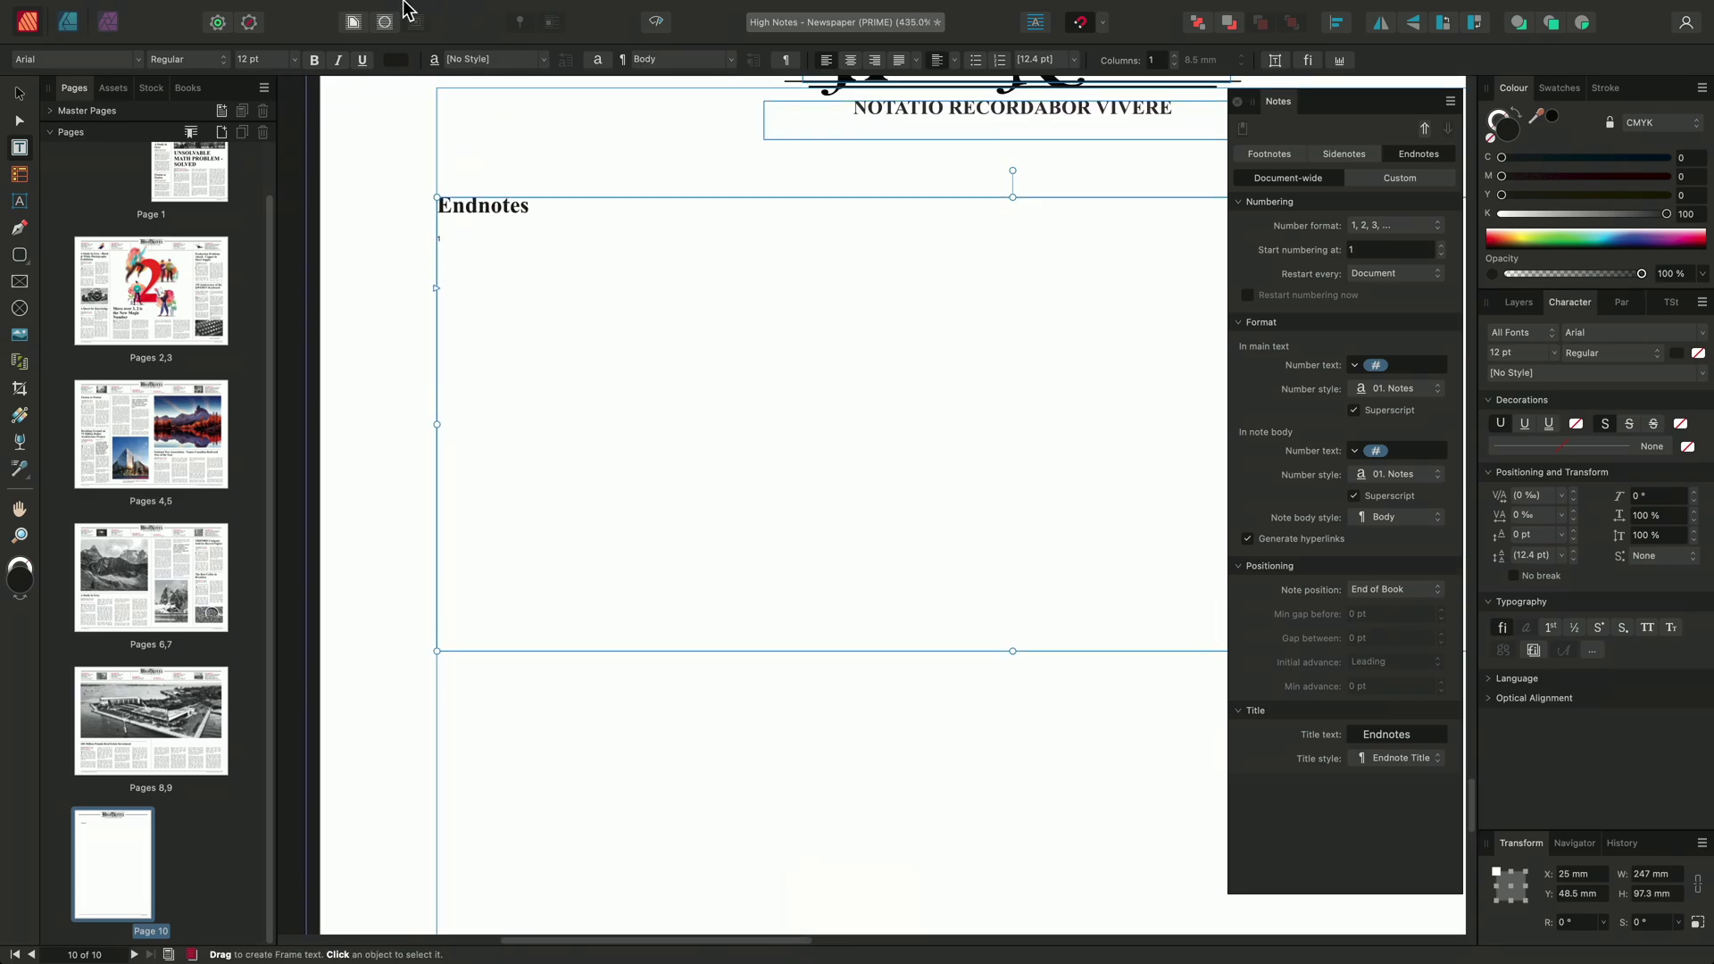
pyautogui.click(368, 11)
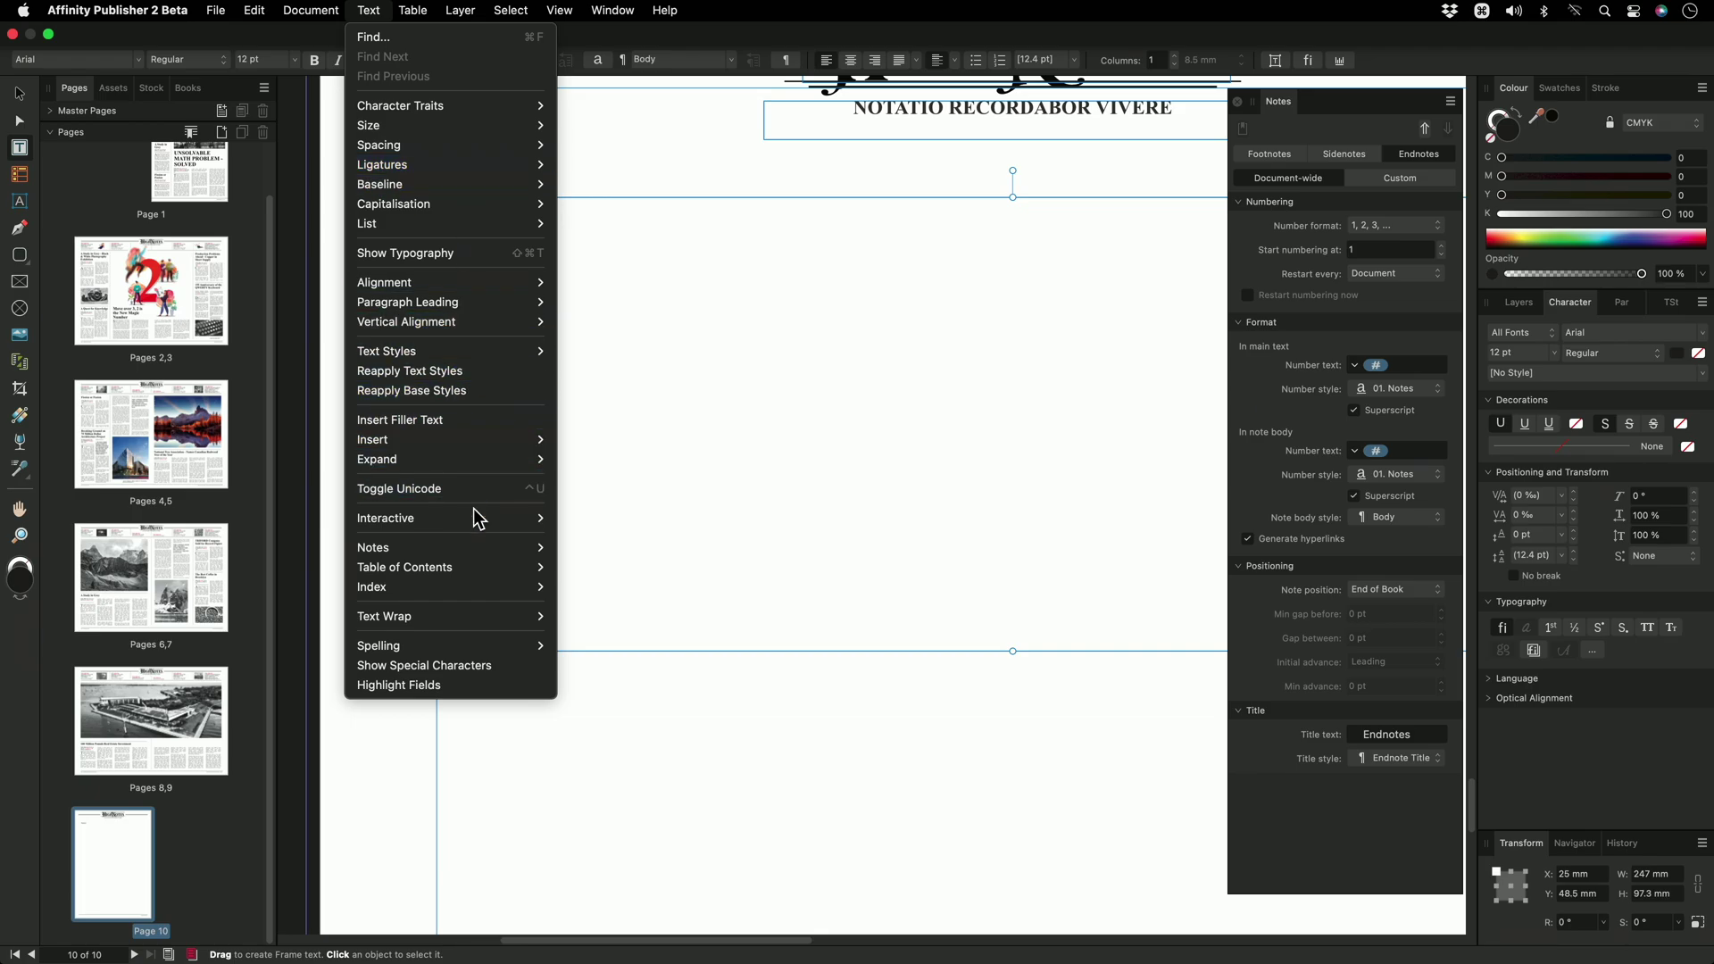
pyautogui.moveTo(486, 547)
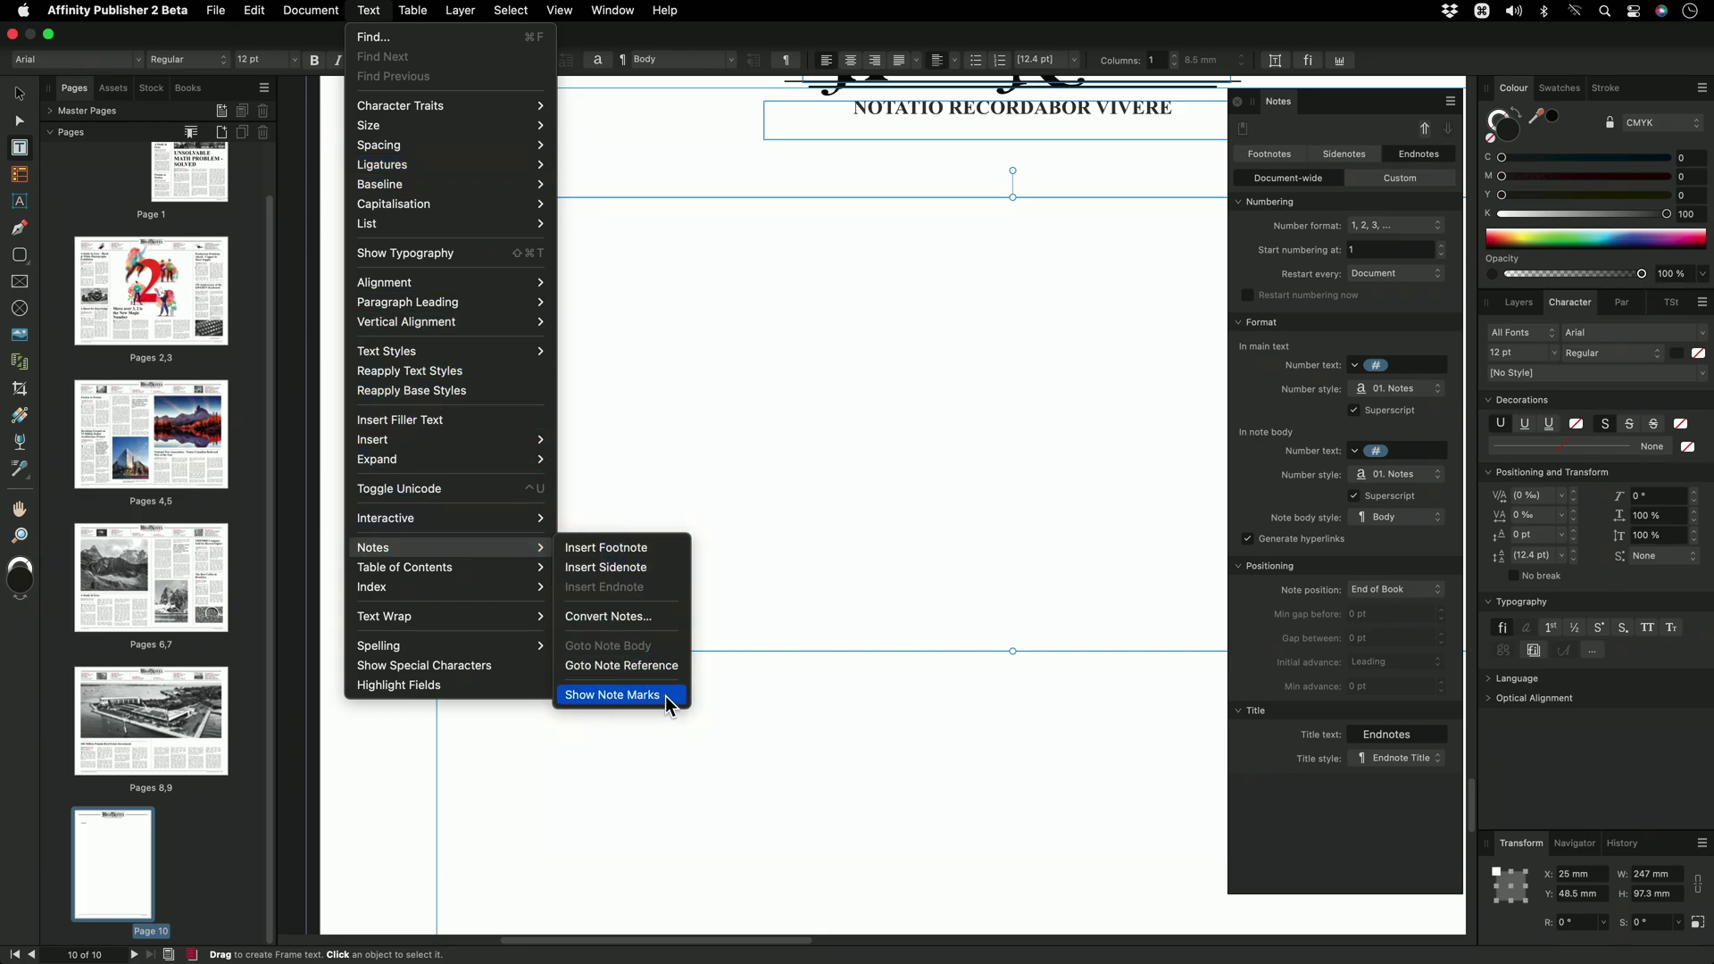
pyautogui.click(612, 694)
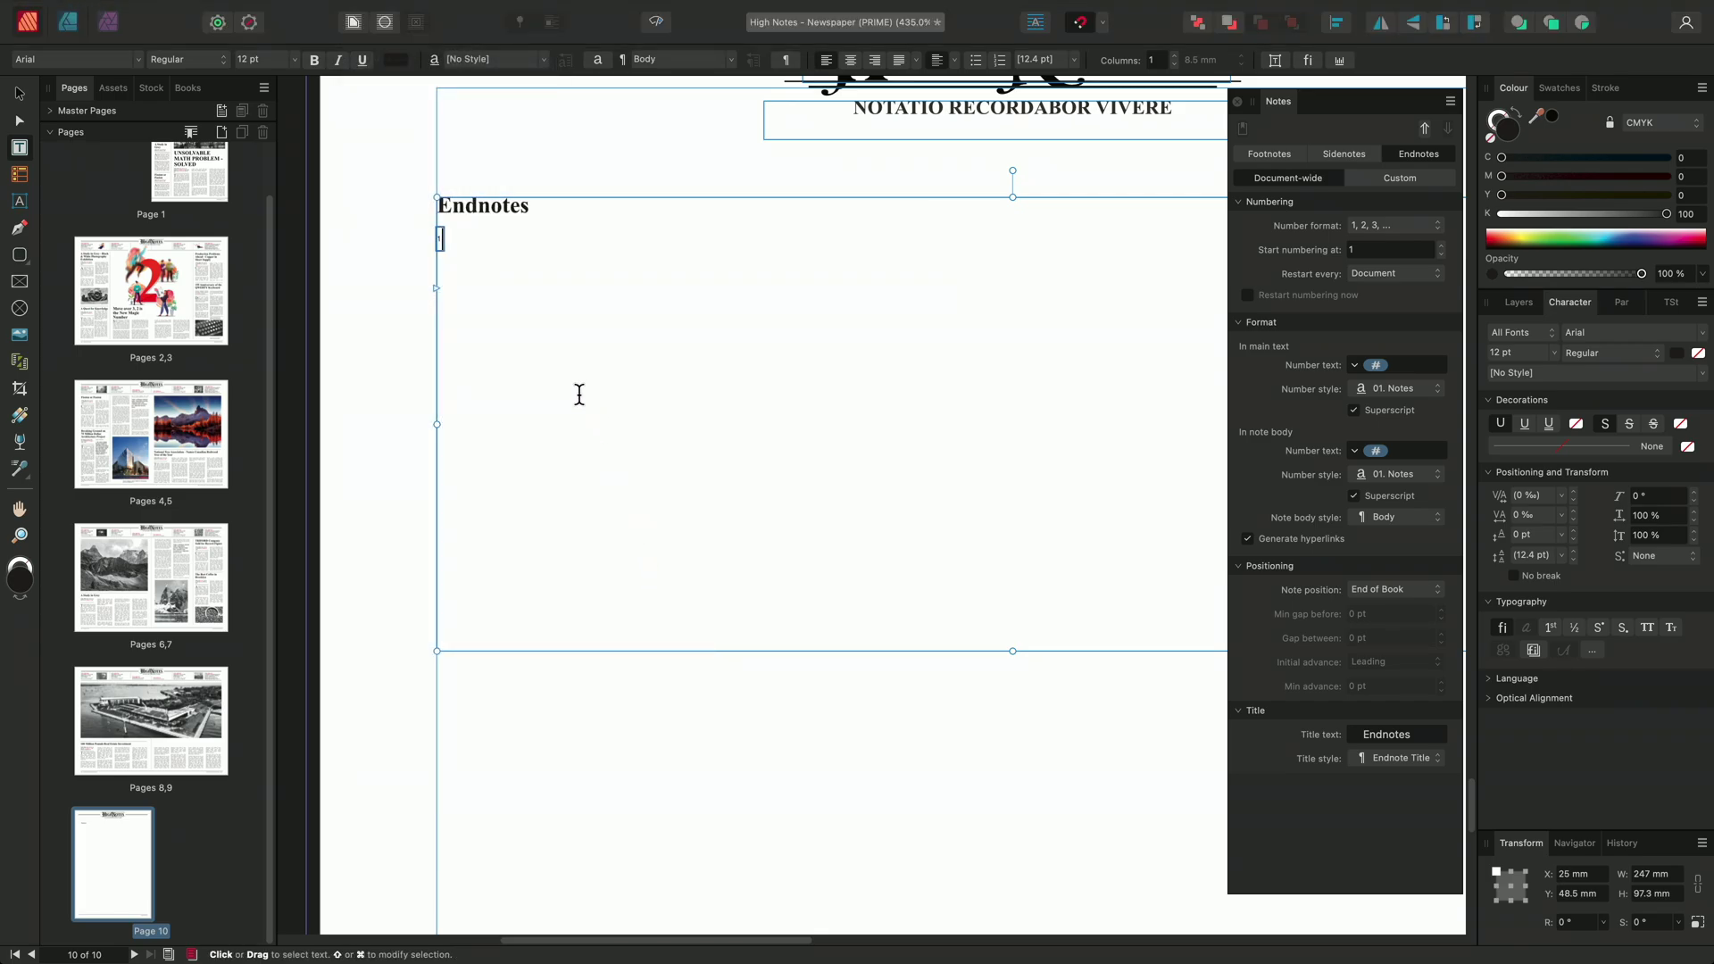
pyautogui.scroll(3, 443, 243)
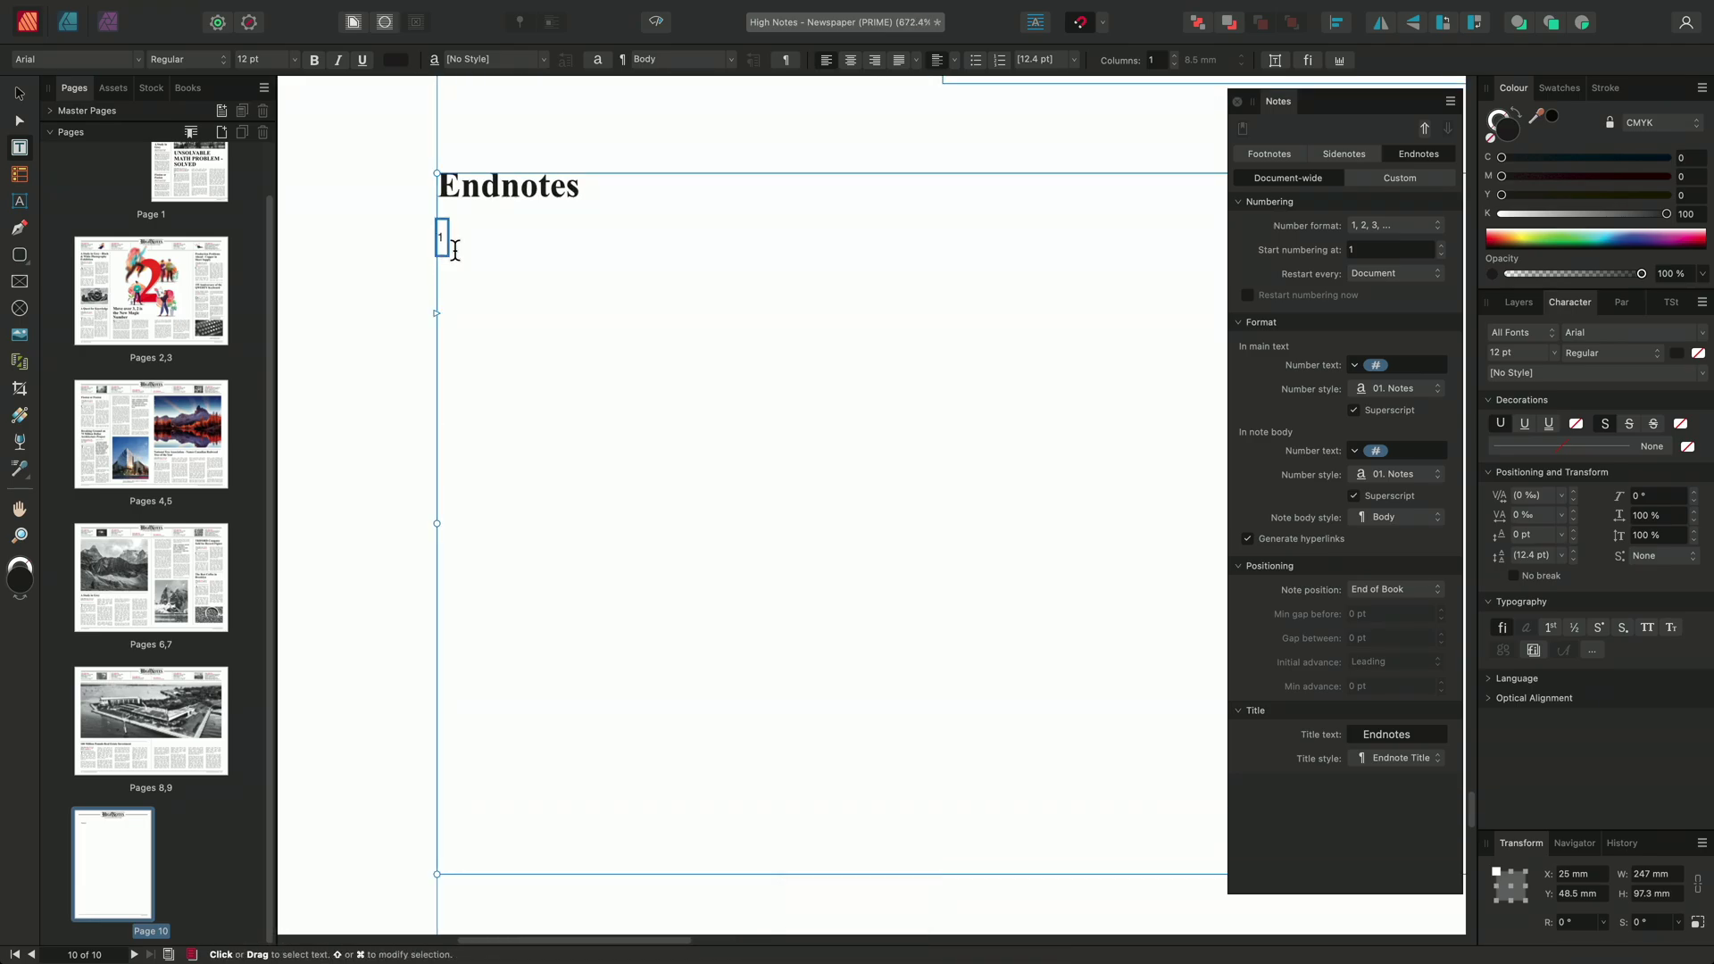
pyautogui.press('super+Tab')
# Copy the NTA (2022) Canadian Redwood Forest citation from the End Notes list
pyautogui.click(851, 493)
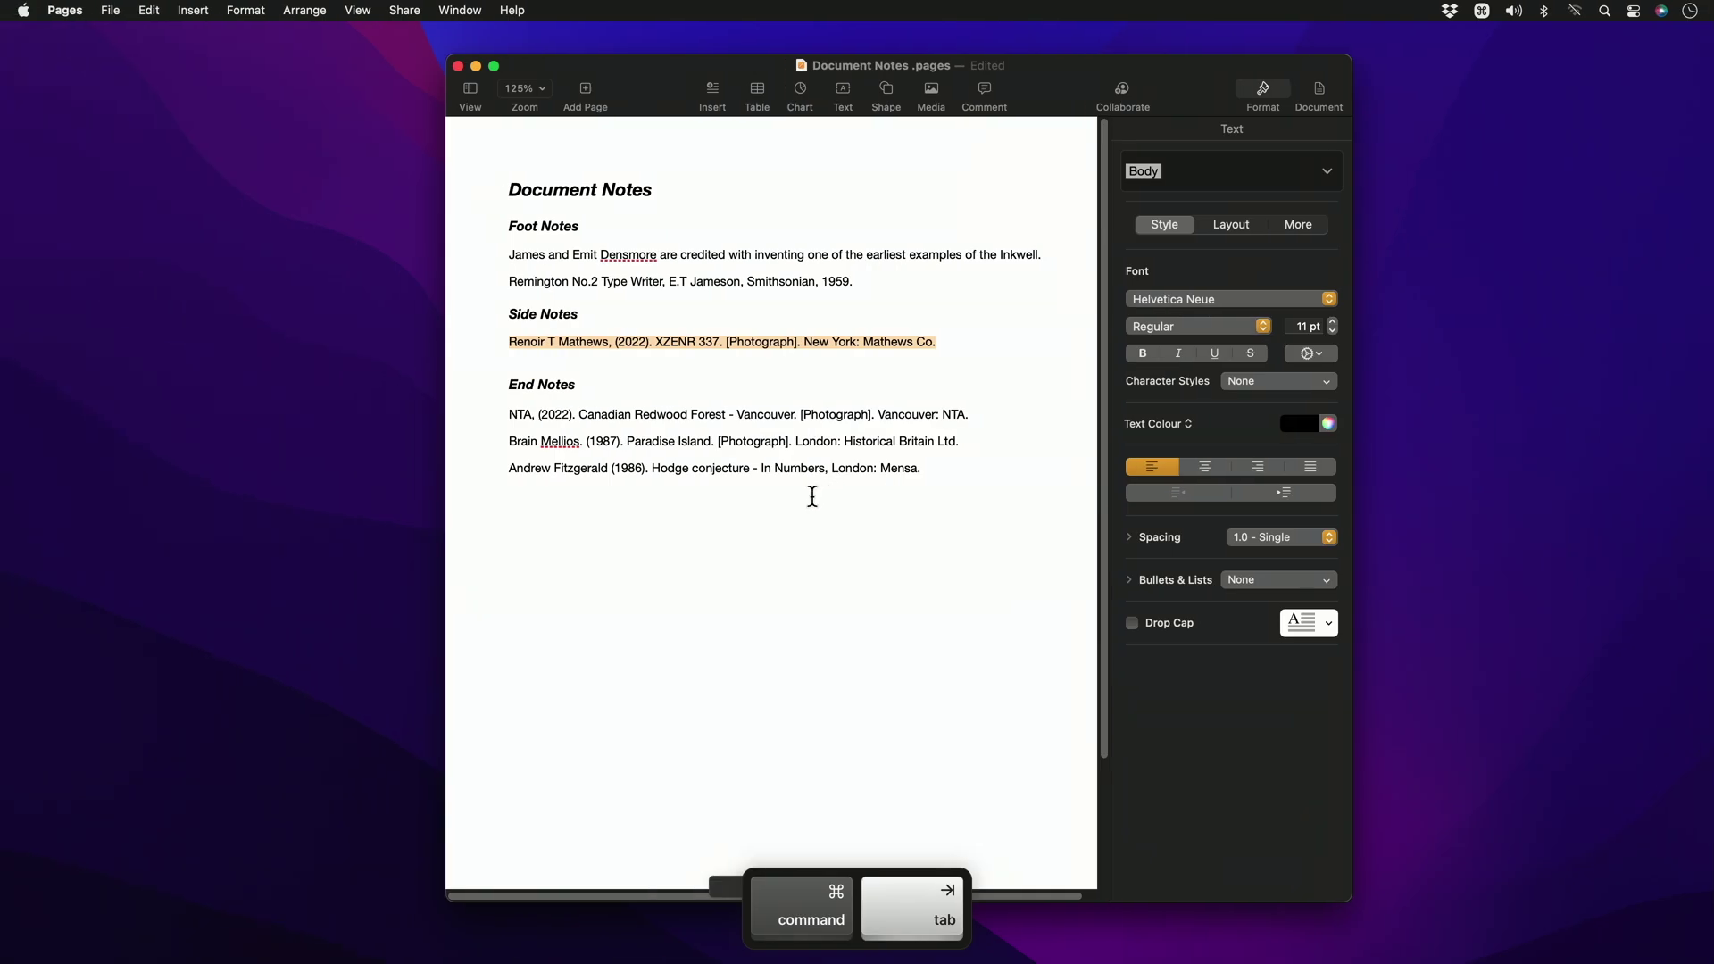
pyautogui.moveTo(505, 413); pyautogui.dragTo(967, 414)
pyautogui.press('super+Tab')
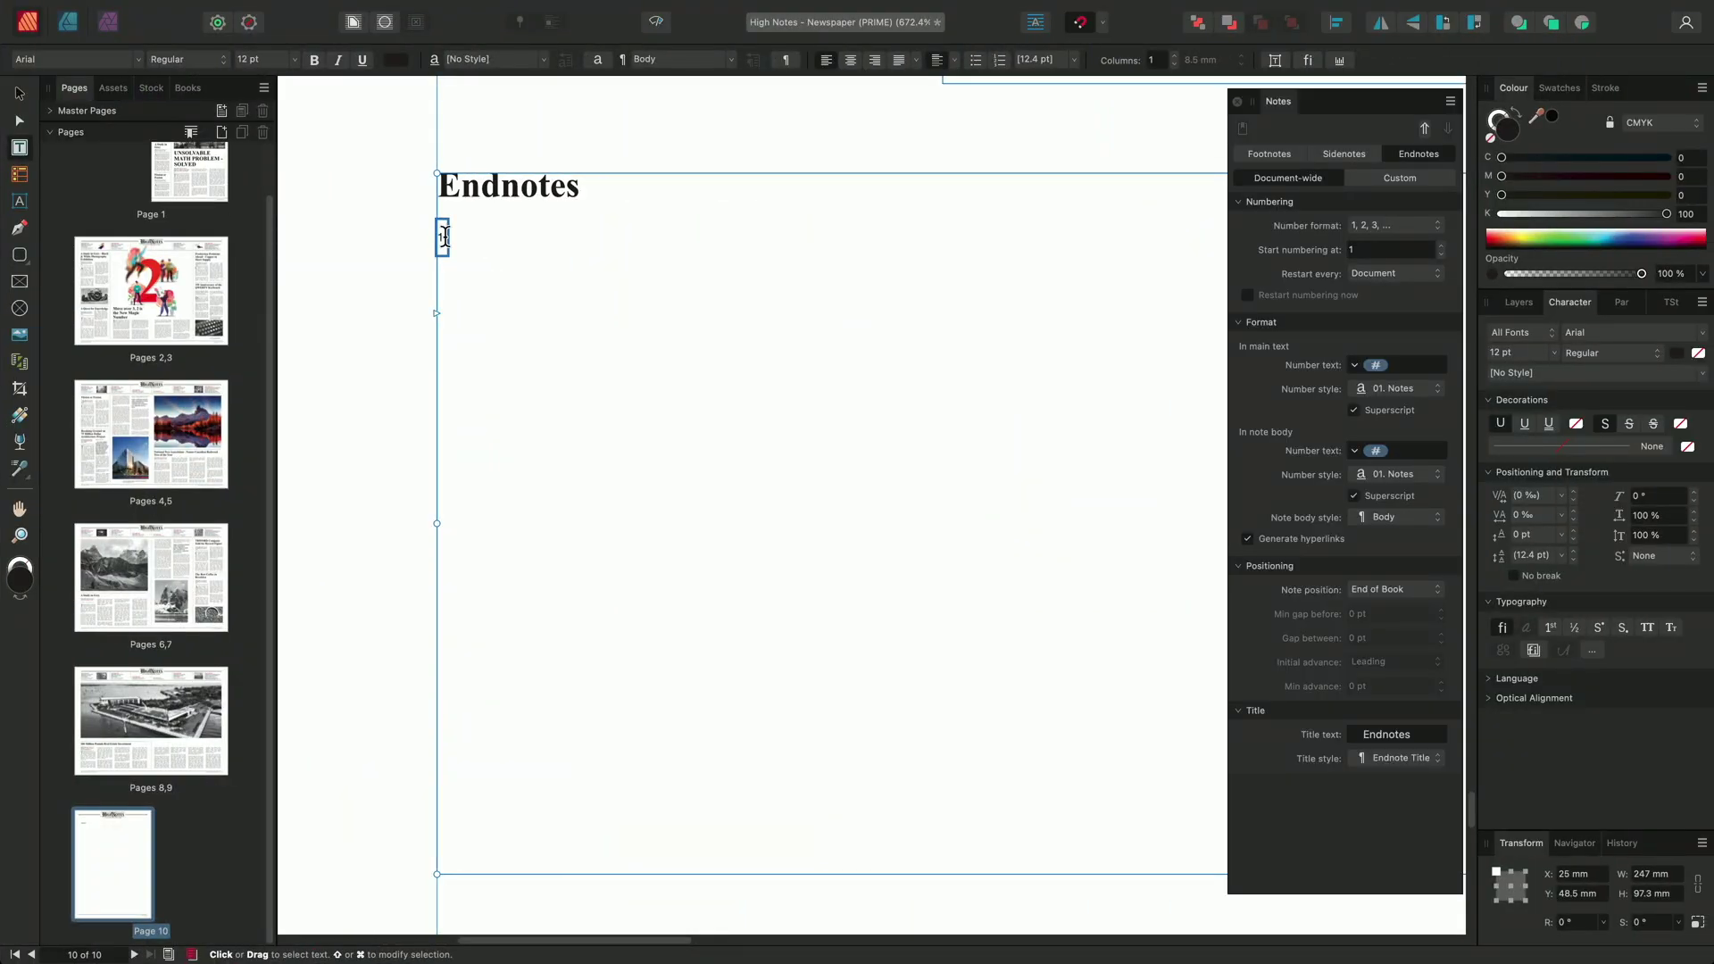
# Paste the Canadian Redwood Forest citation into endnote 1, then return to the pages 8–9 spread
pyautogui.press('super')
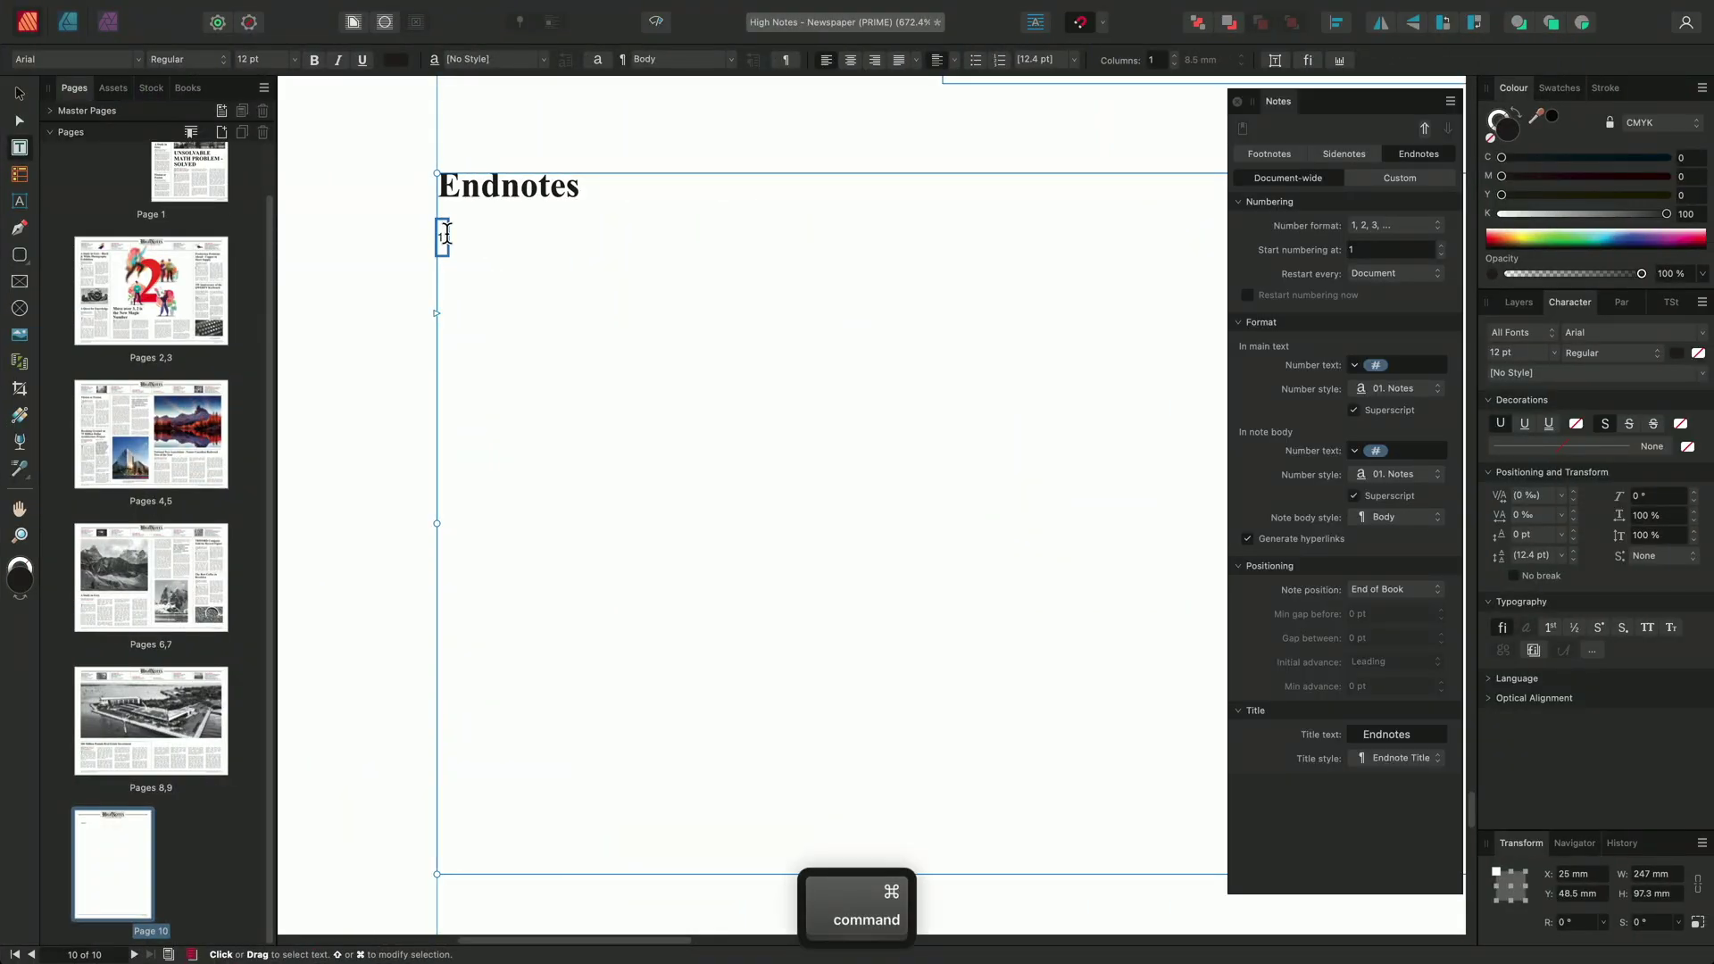
pyautogui.press('super+v')
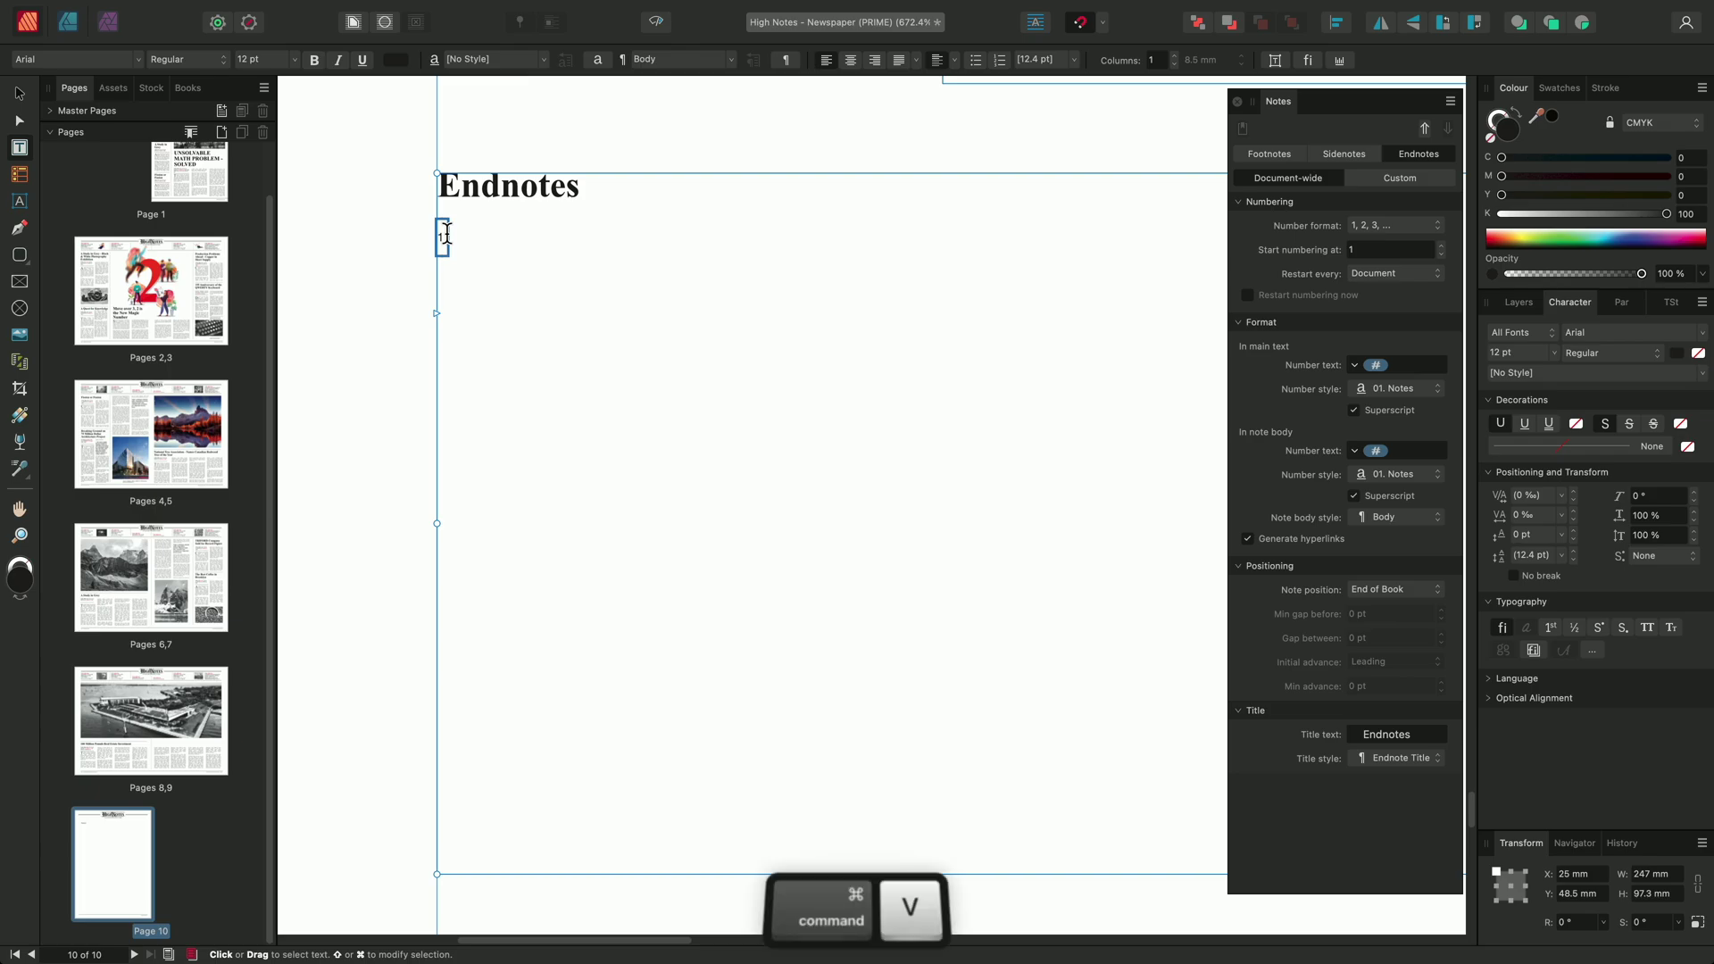
pyautogui.press('shift')
pyautogui.scroll(-3, 721, 457)
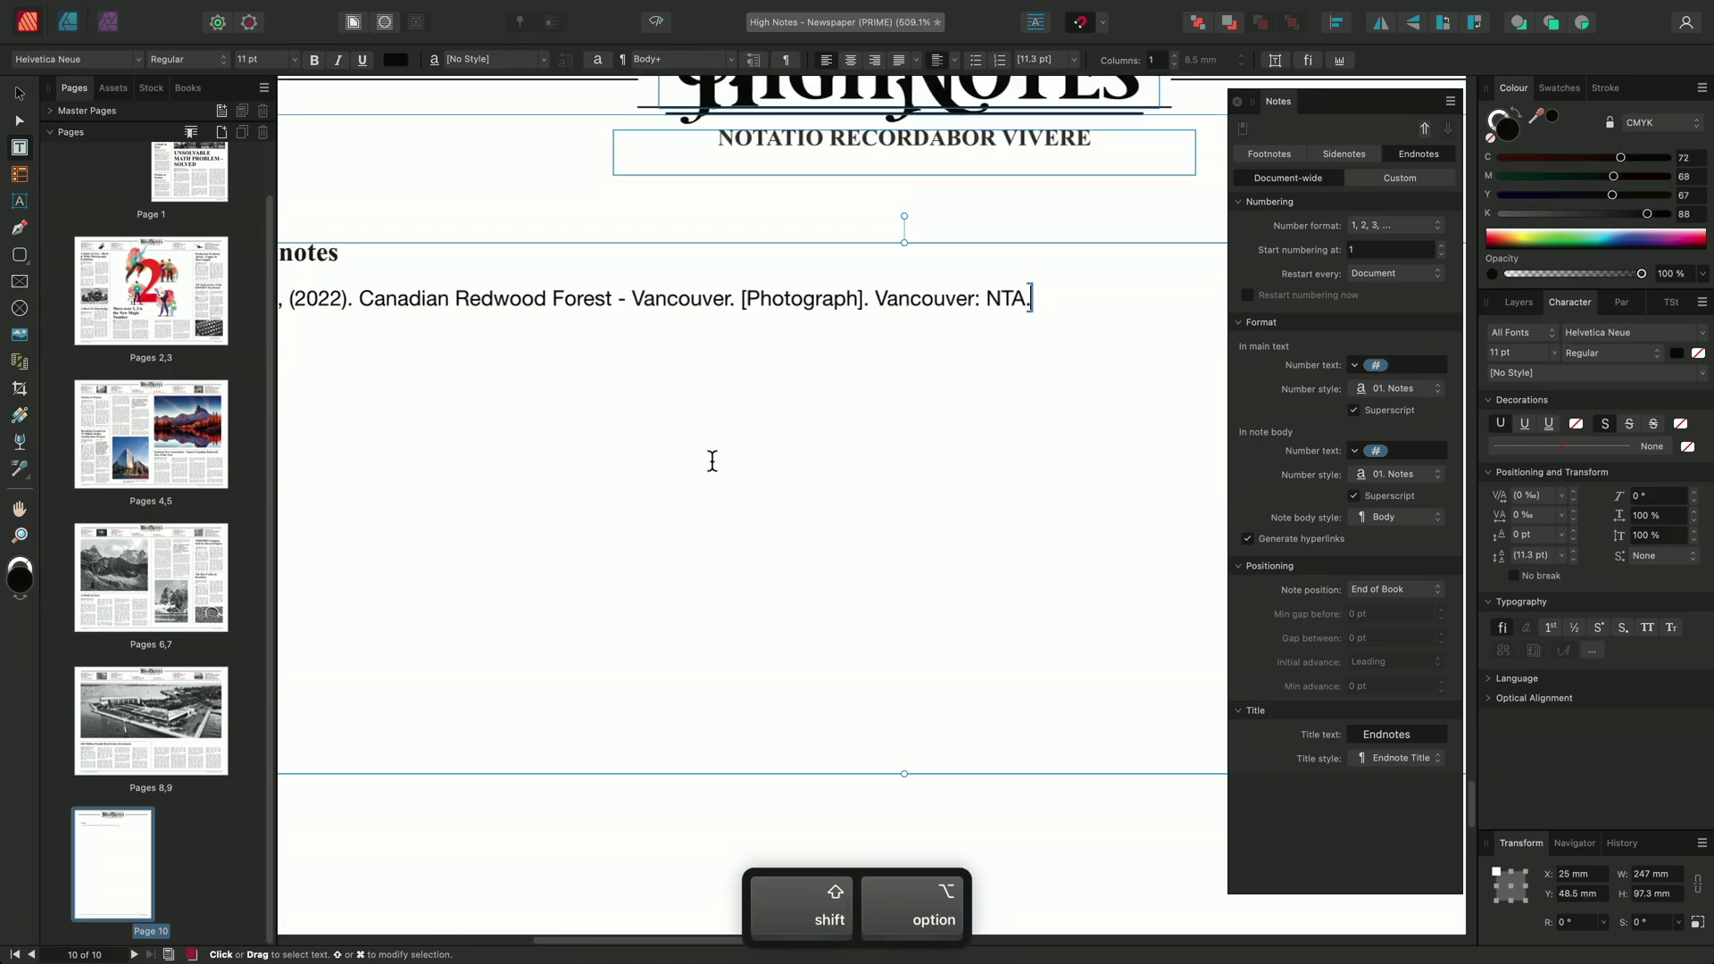
pyautogui.hscroll(-3, 714, 464)
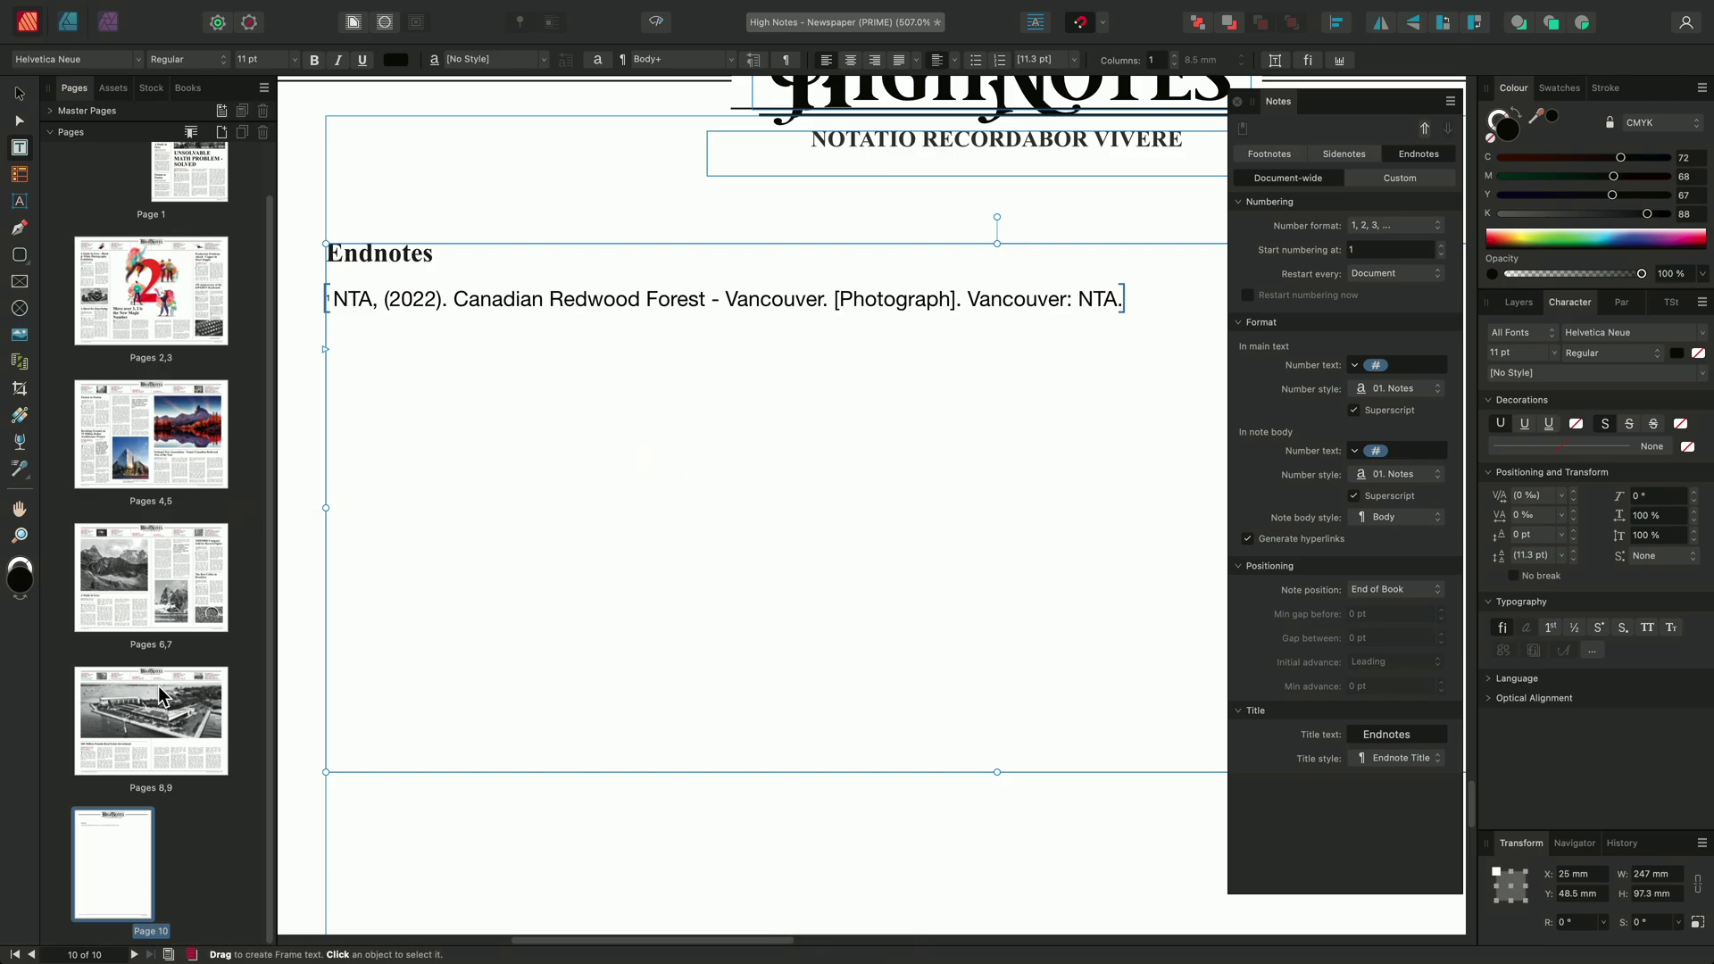
pyautogui.doubleClick(153, 719)
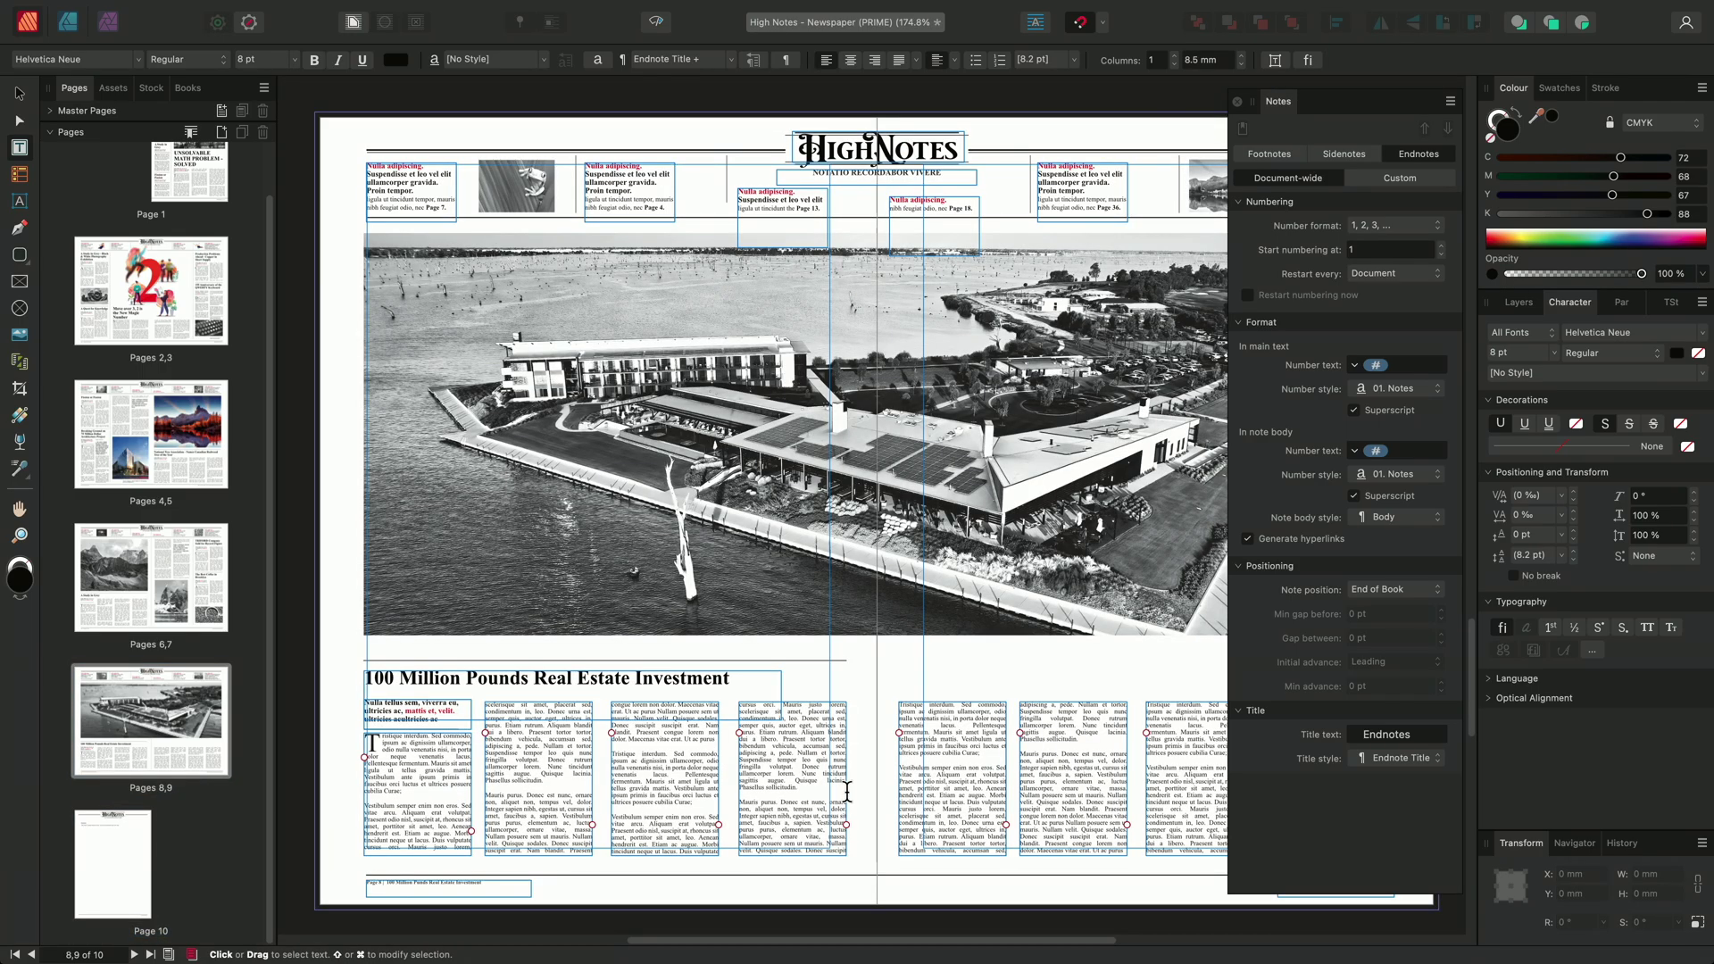
# Insert an empty second endnote in the 100 Million Pounds Real Estate article text, then bring Pages forward
pyautogui.click(807, 790)
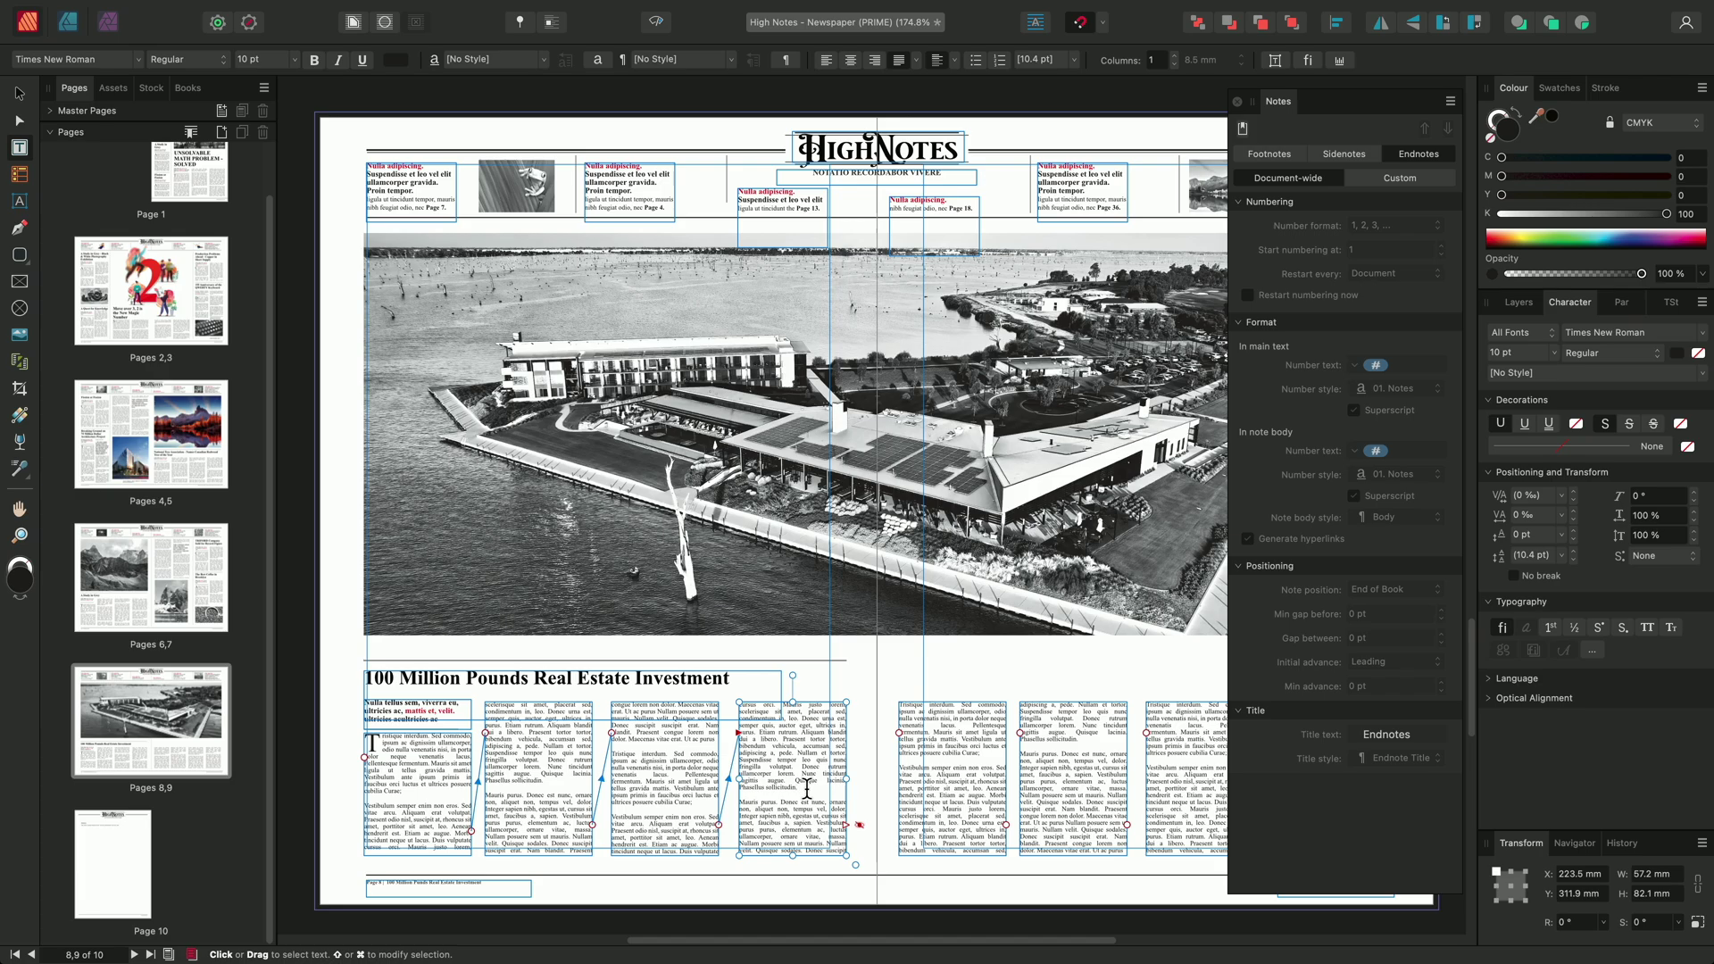
pyautogui.rightClick(807, 790)
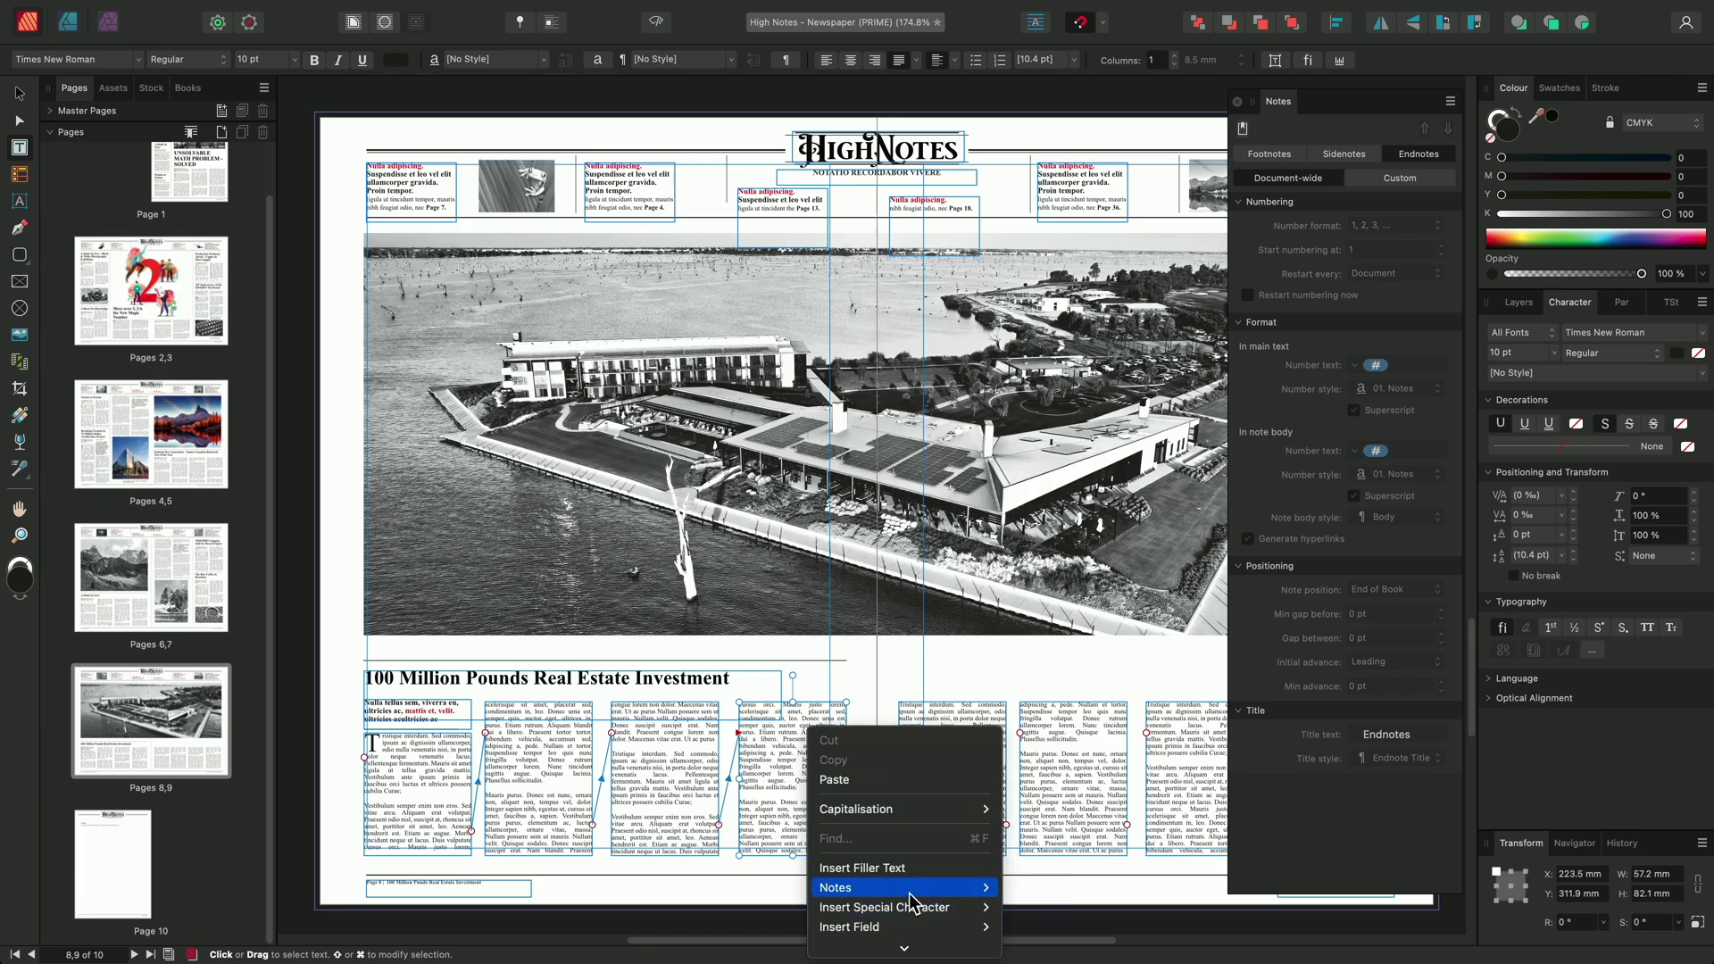
pyautogui.scroll(-2, 912, 903)
pyautogui.moveTo(925, 833)
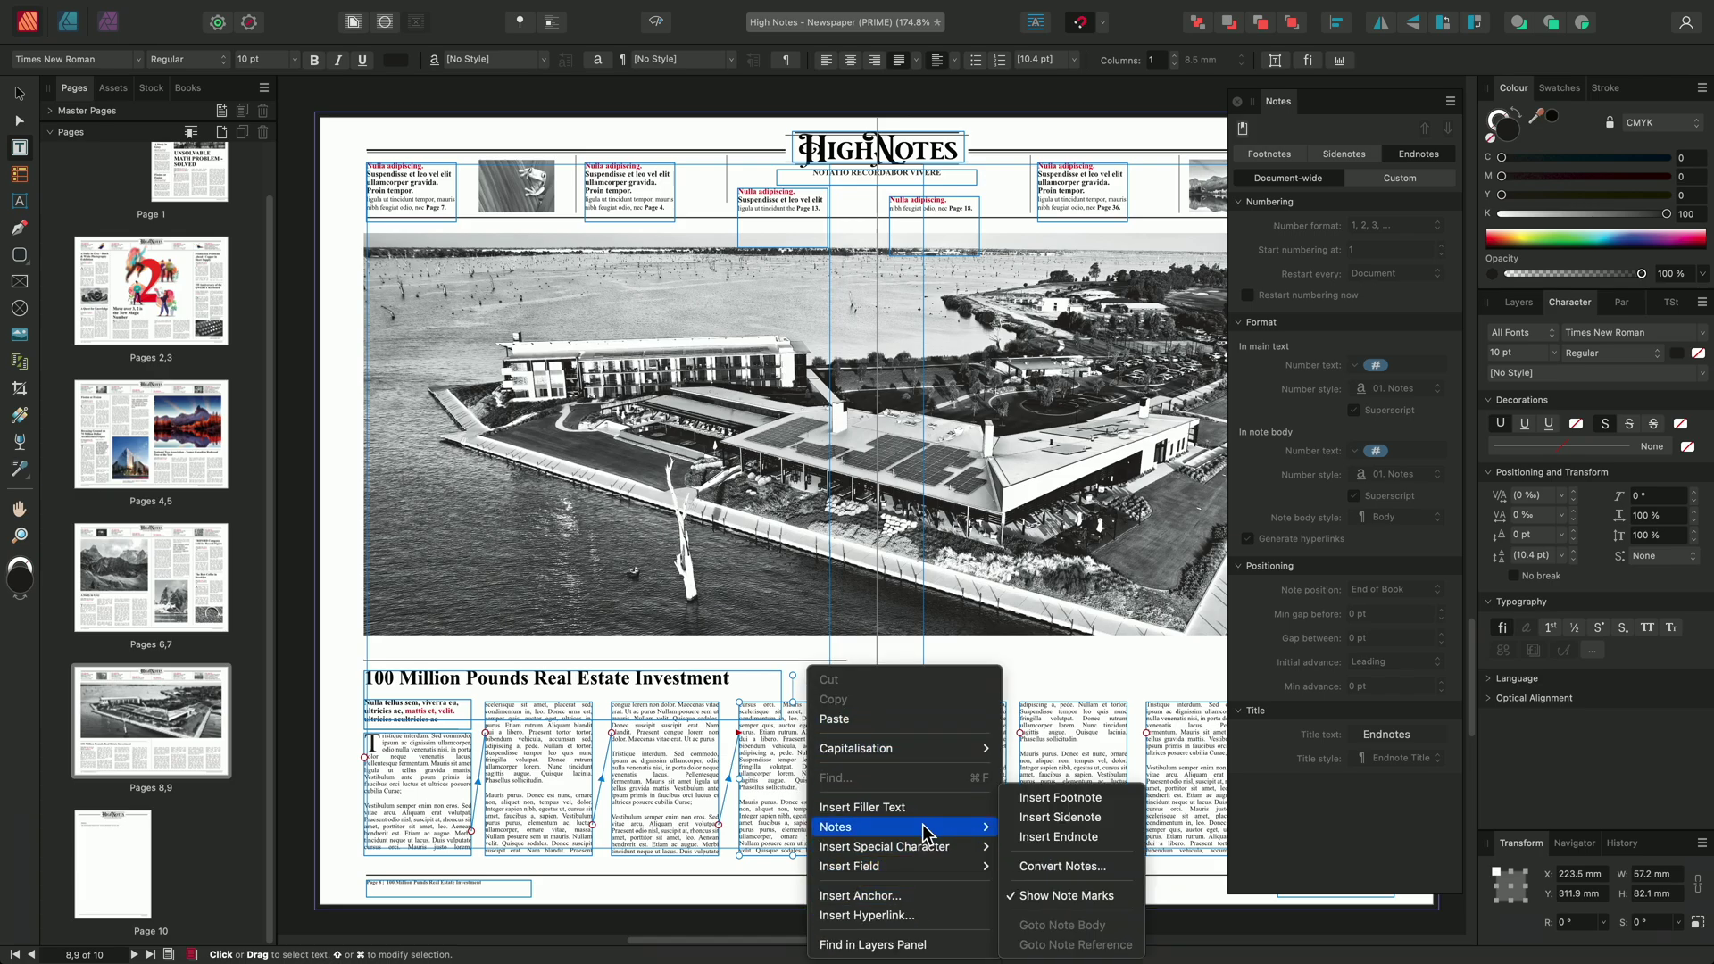
pyautogui.click(1061, 842)
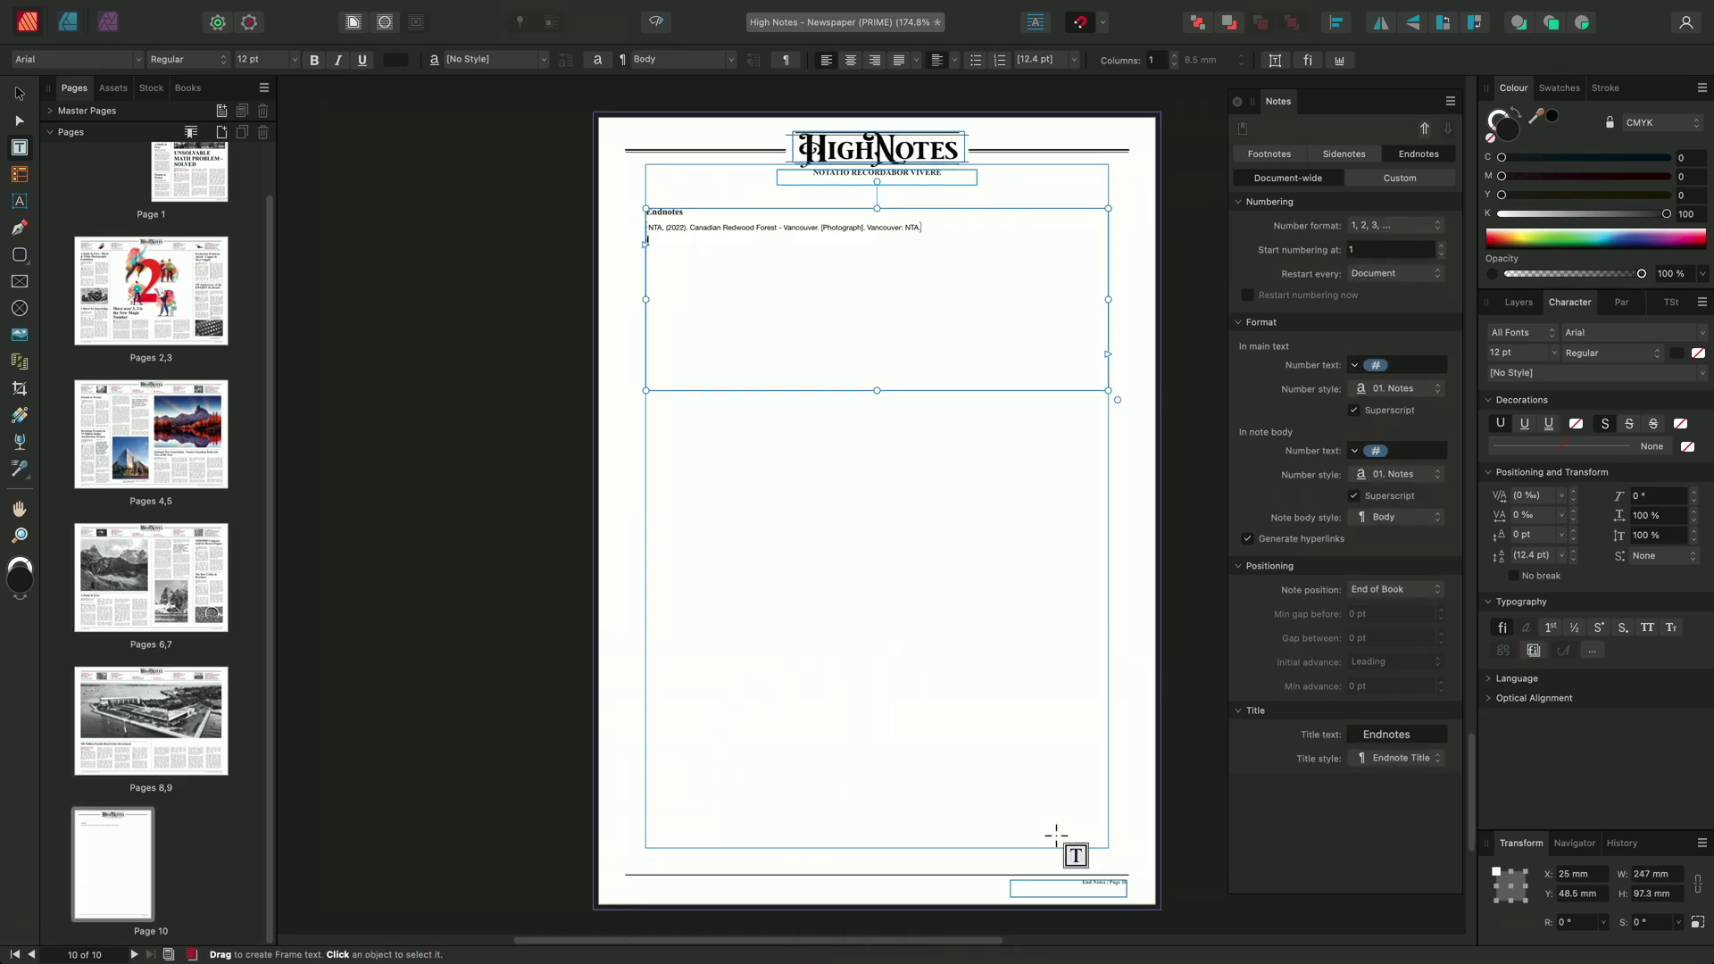
pyautogui.scroll(5, 624, 232)
pyautogui.scroll(2, 636, 248)
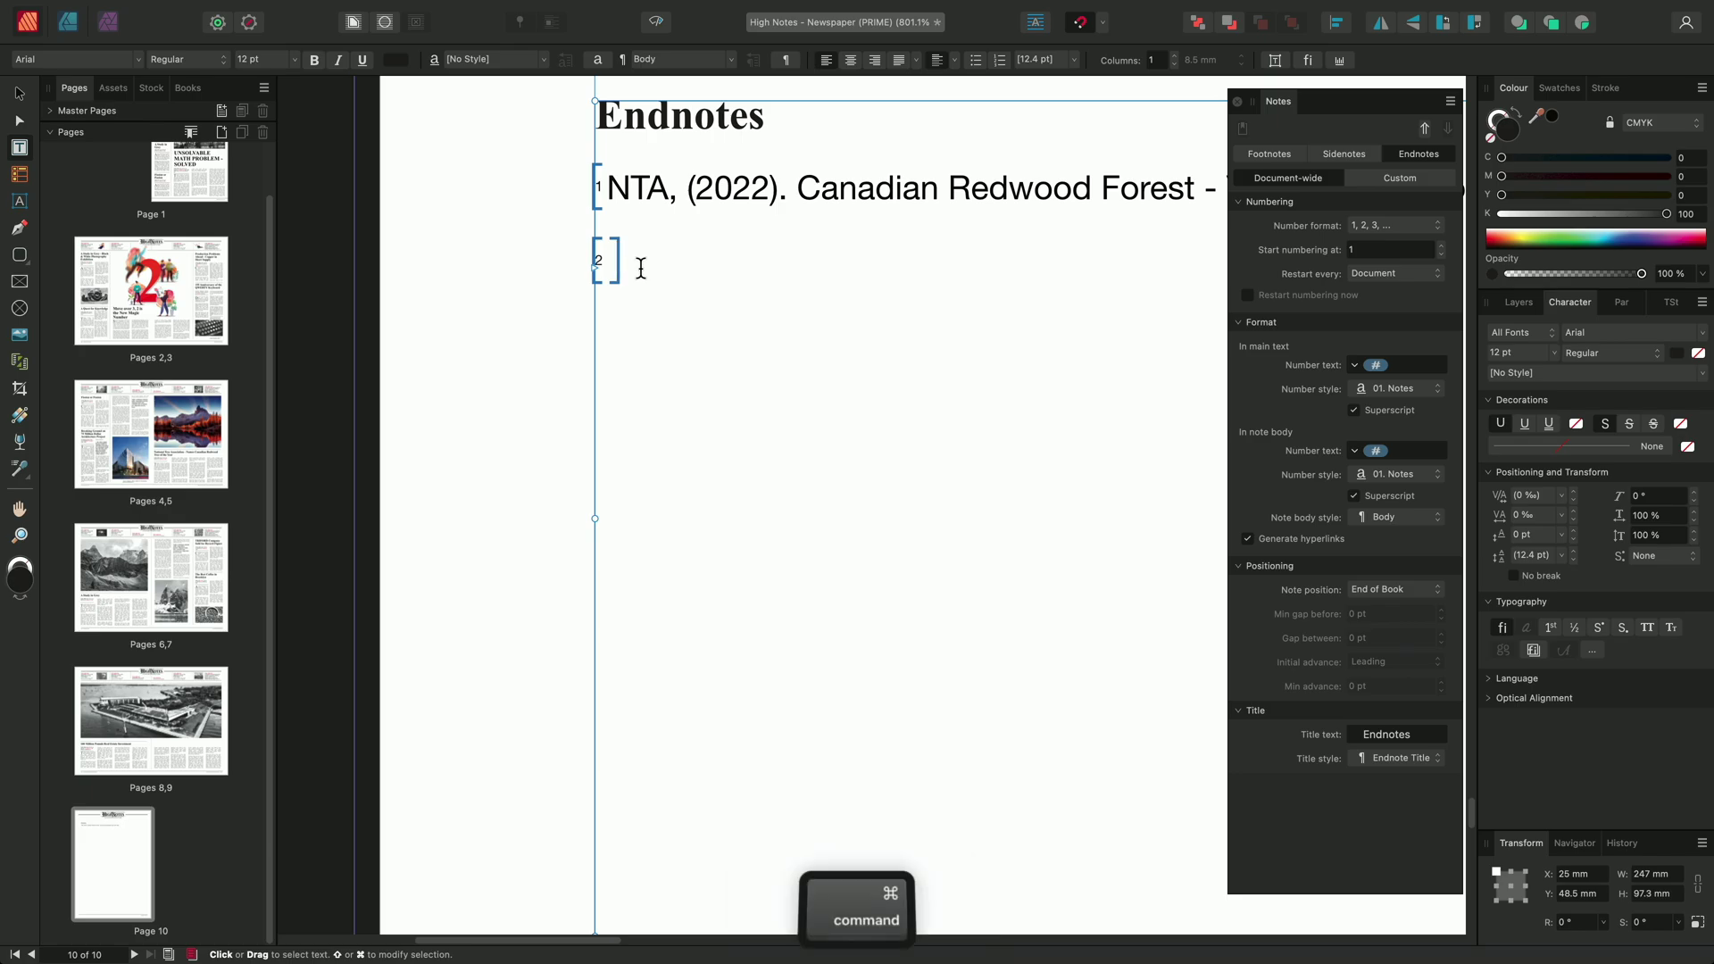
pyautogui.press('super+Tab')
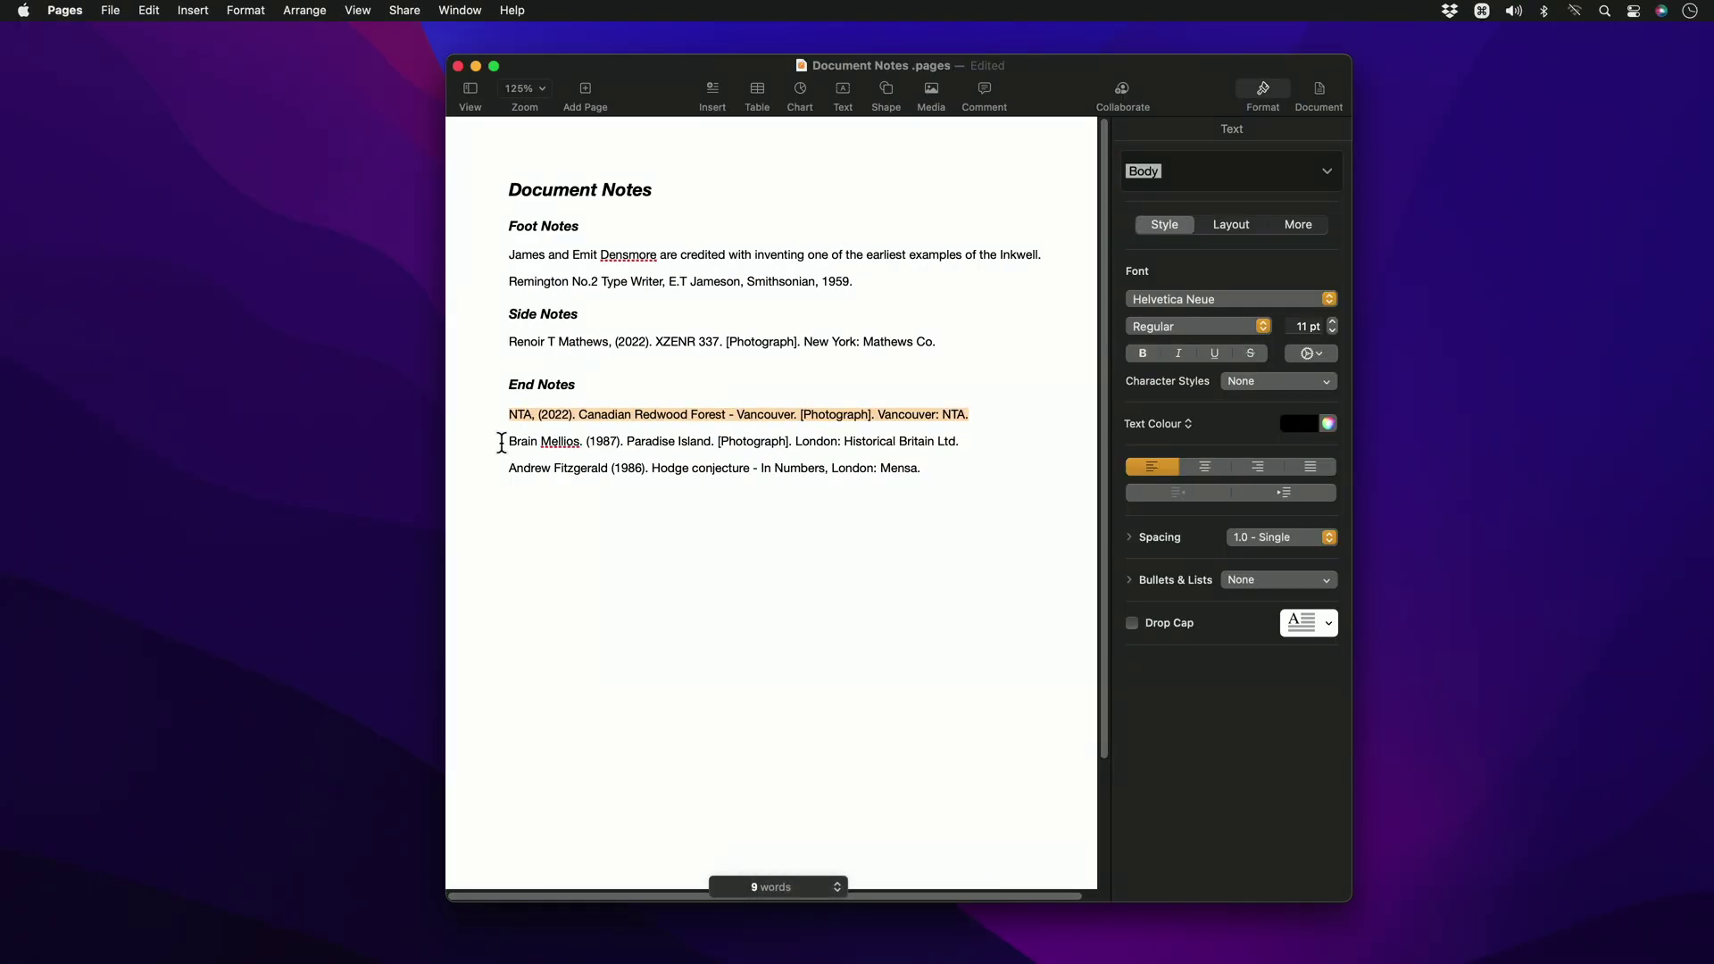
# Copy the Paradise Island (1987) citation from Pages and put the caret in Publisher's empty endnote 2
pyautogui.moveTo(502, 442); pyautogui.dragTo(959, 441)
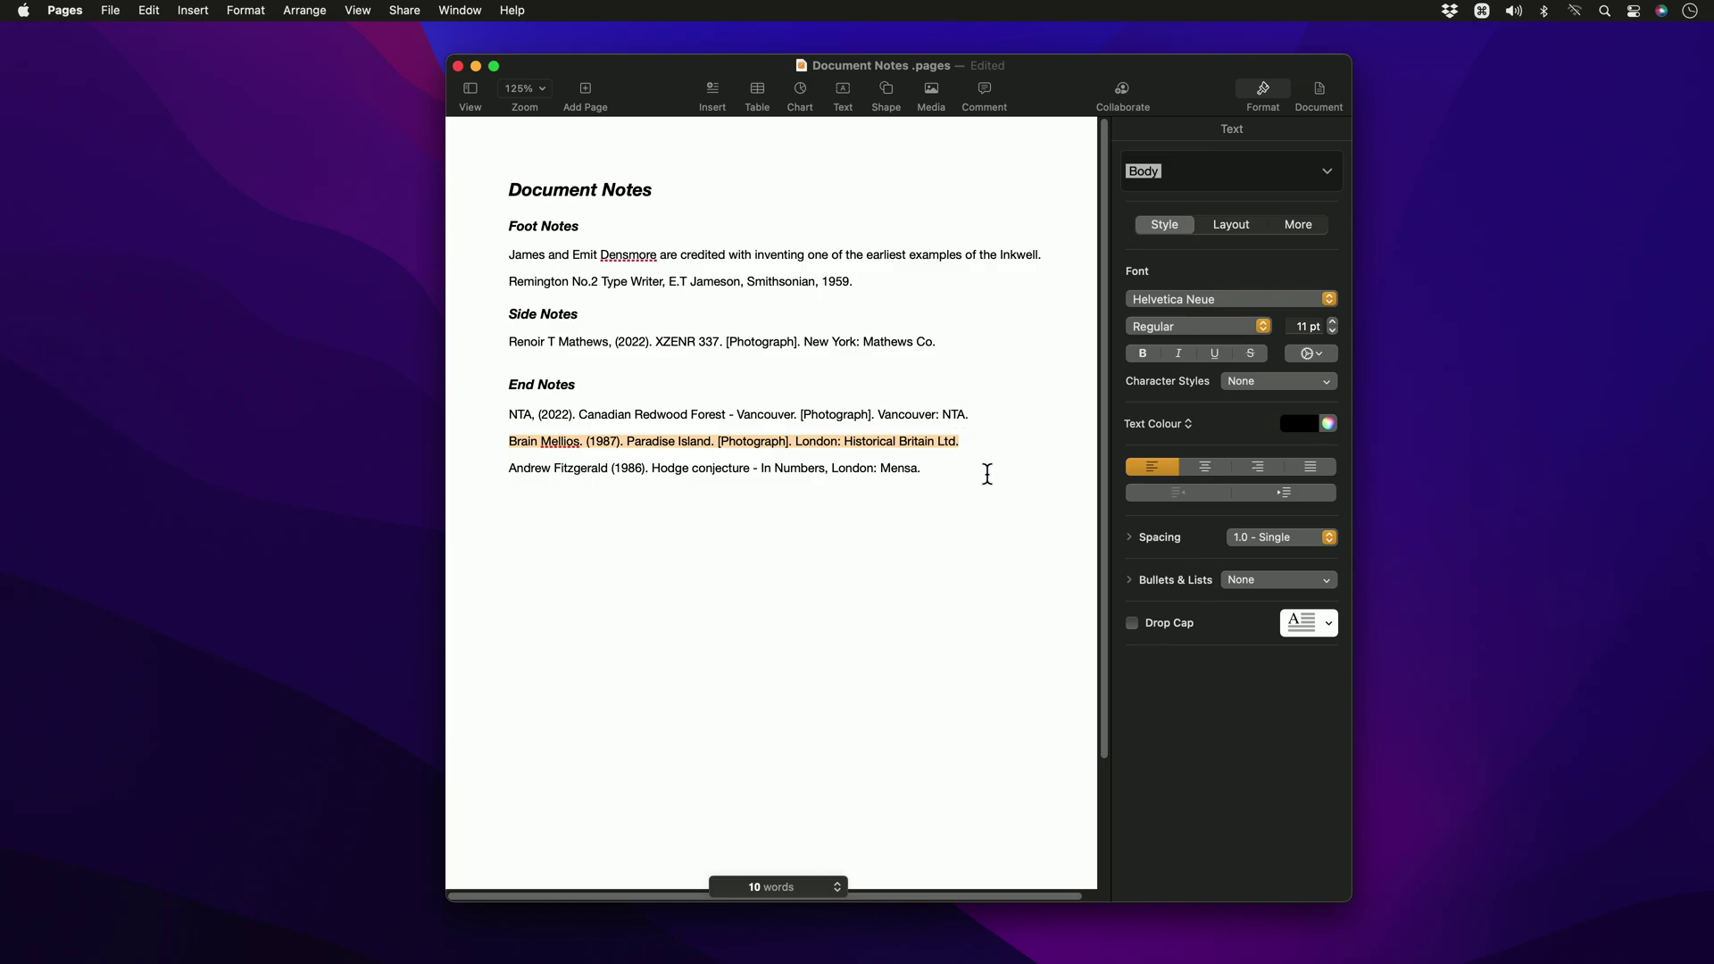
pyautogui.press('super+c')
pyautogui.press('super+Tab')
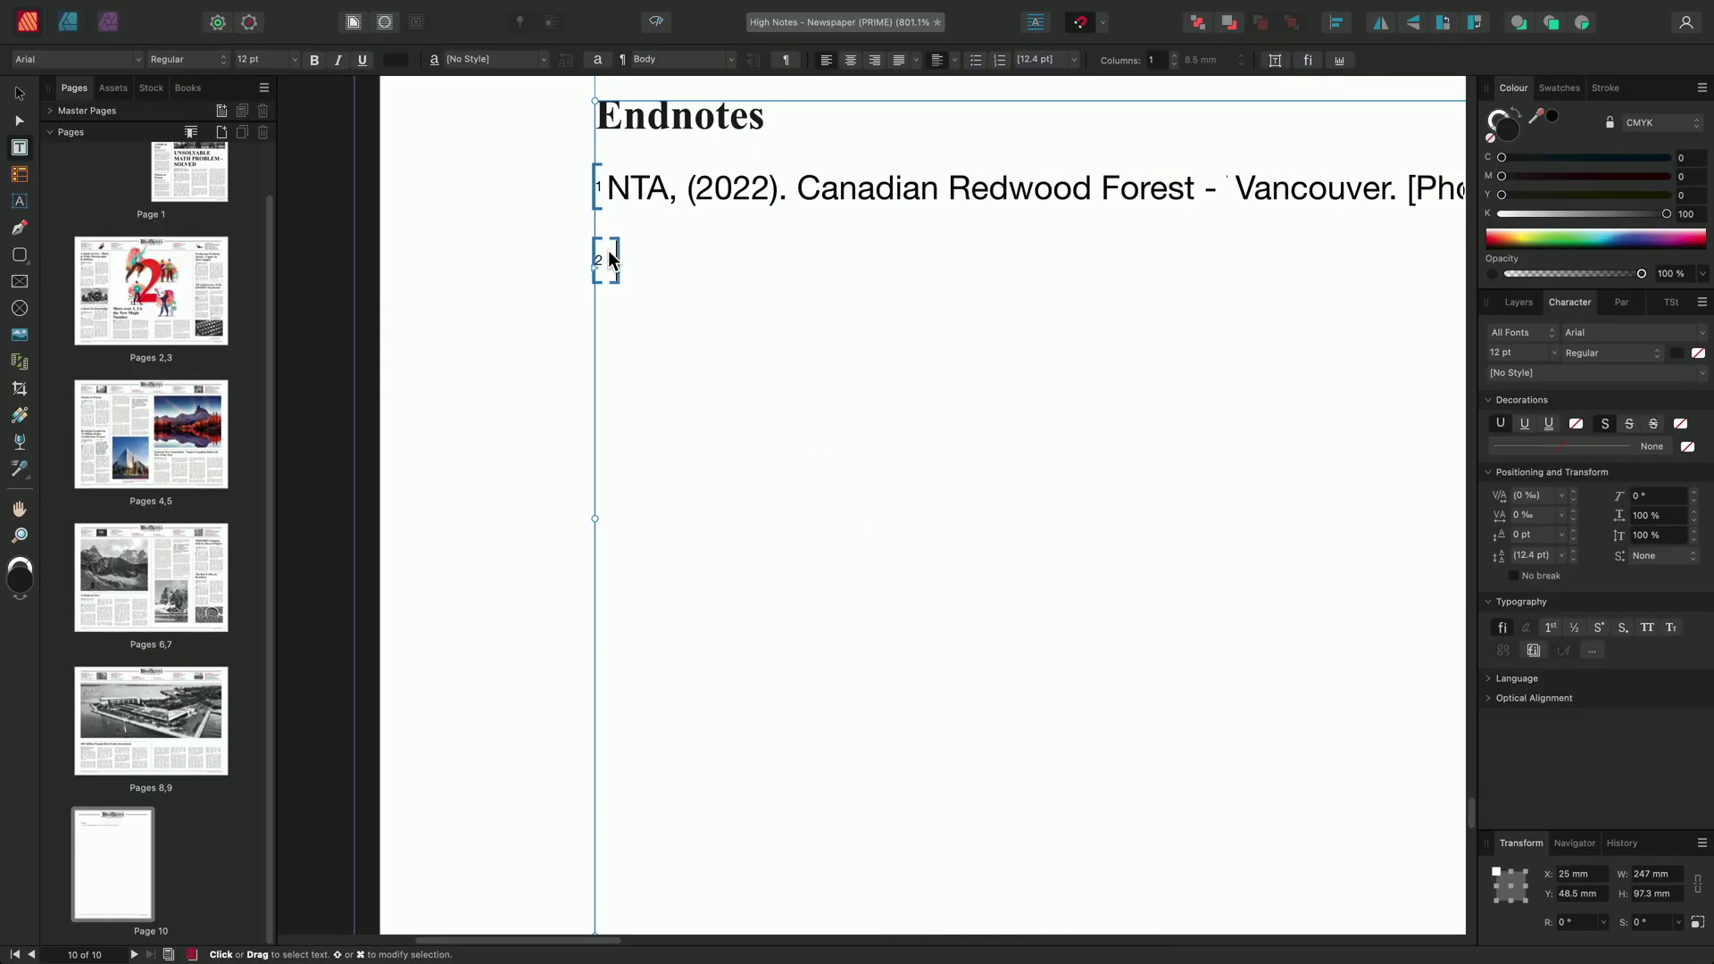
pyautogui.click(609, 259)
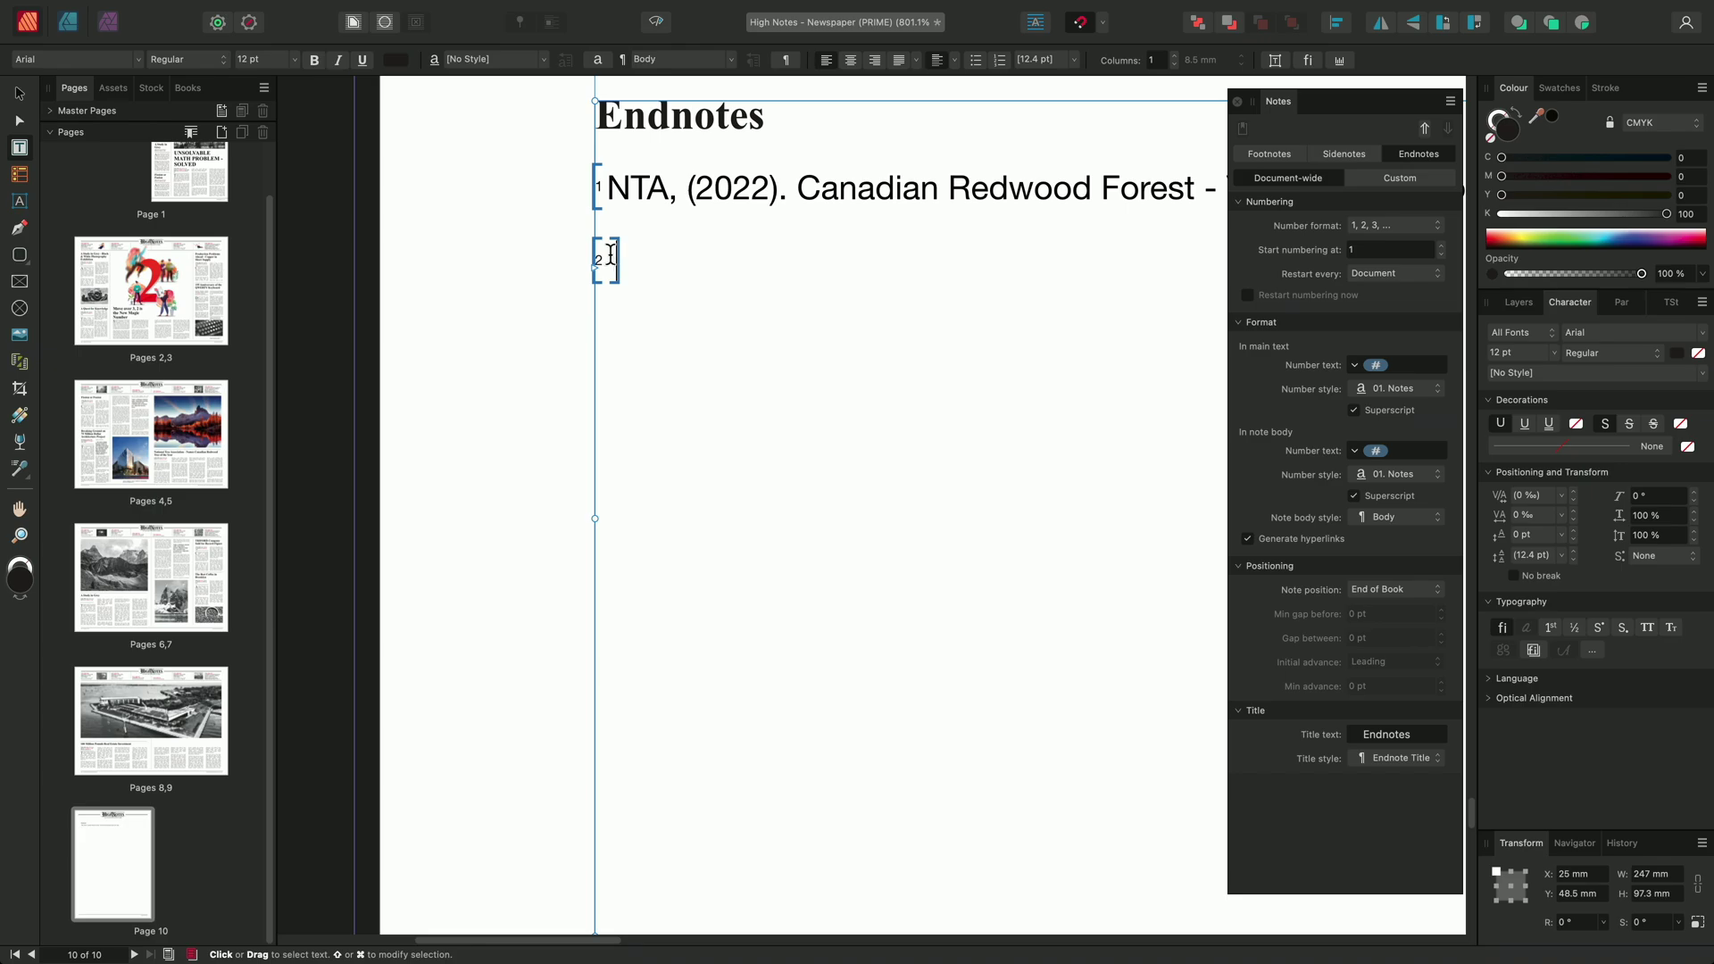
# Paste the 1987 Paradise Island citation into endnote 2, then return to the pages 2–3 spread
pyautogui.press('super+v')
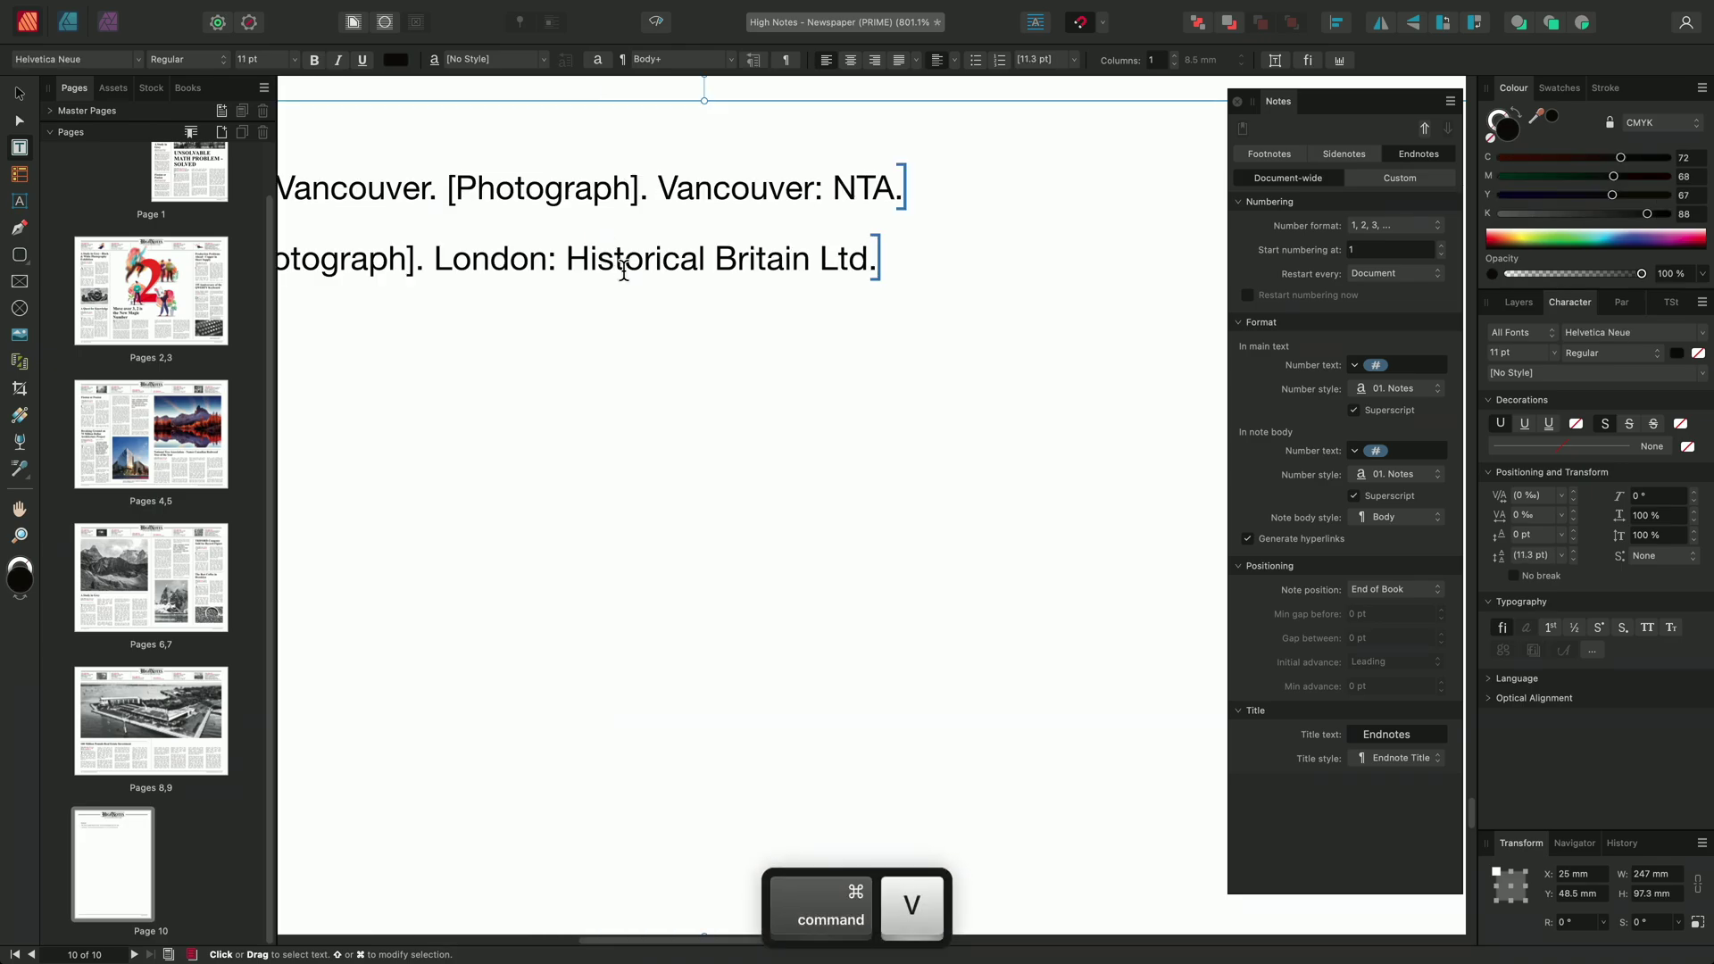
pyautogui.scroll(-3, 737, 438)
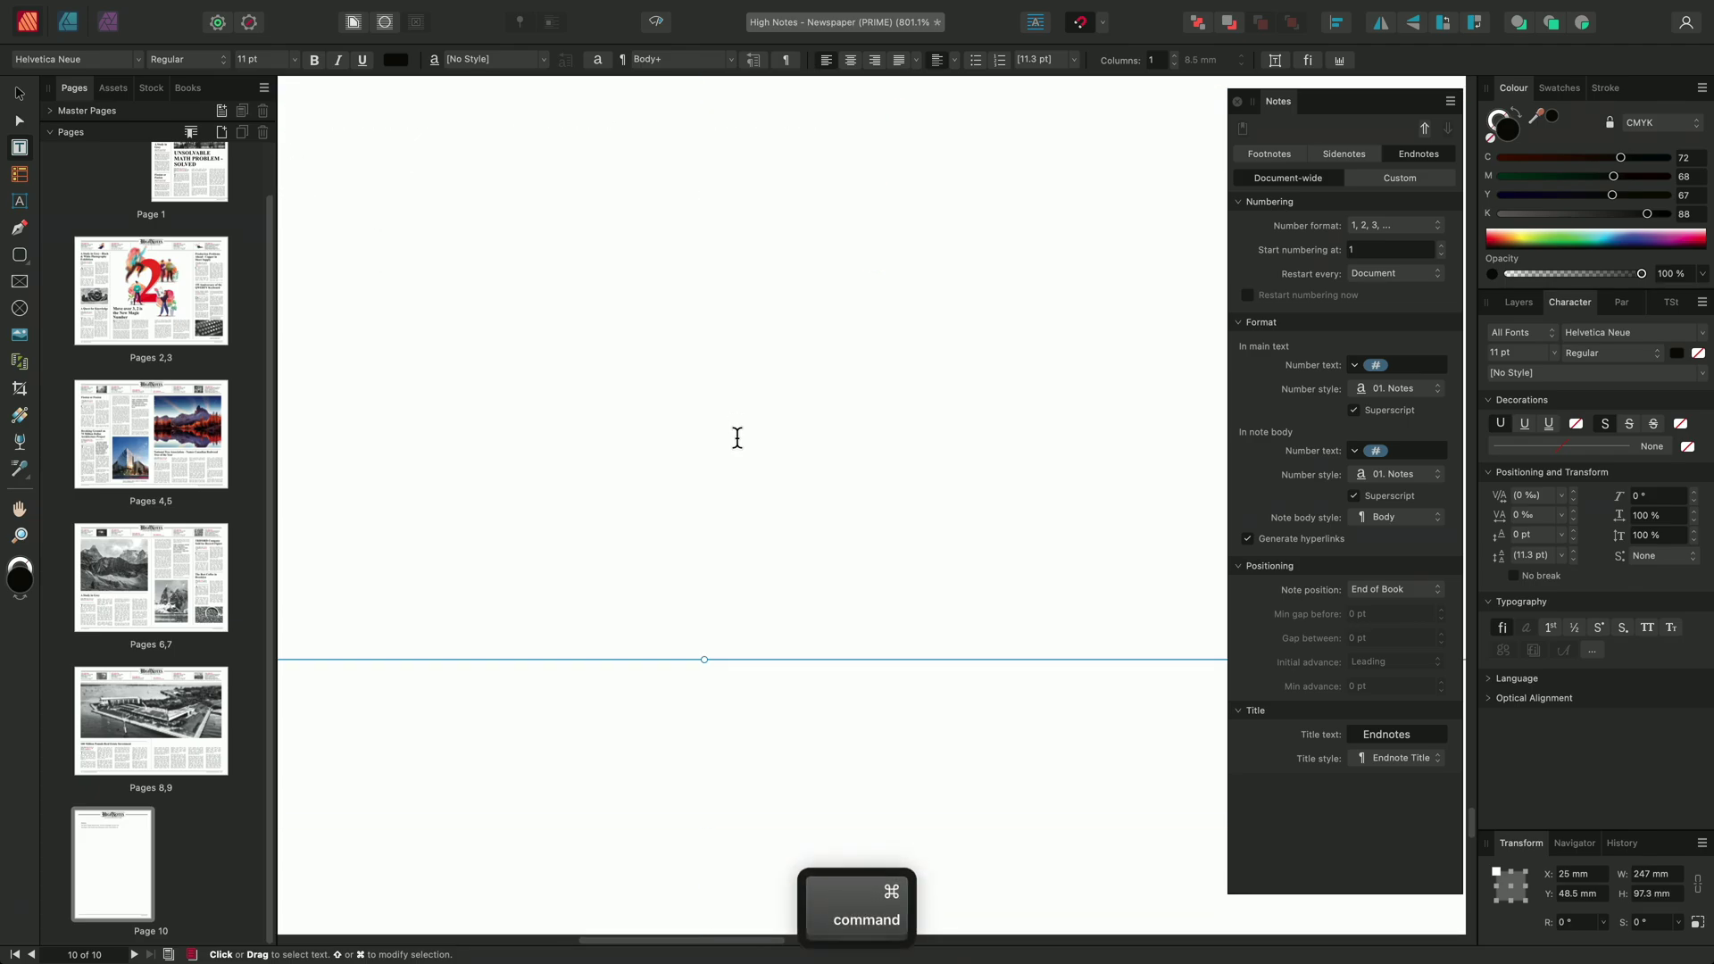
pyautogui.keyDown('alt'); pyautogui.scroll(-5, 735, 436); pyautogui.keyUp('alt')
pyautogui.keyDown('alt'); pyautogui.scroll(-2, 723, 441); pyautogui.keyUp('alt')
pyautogui.keyDown('shift'); pyautogui.hscroll(-3, 727, 455); pyautogui.keyUp('shift')
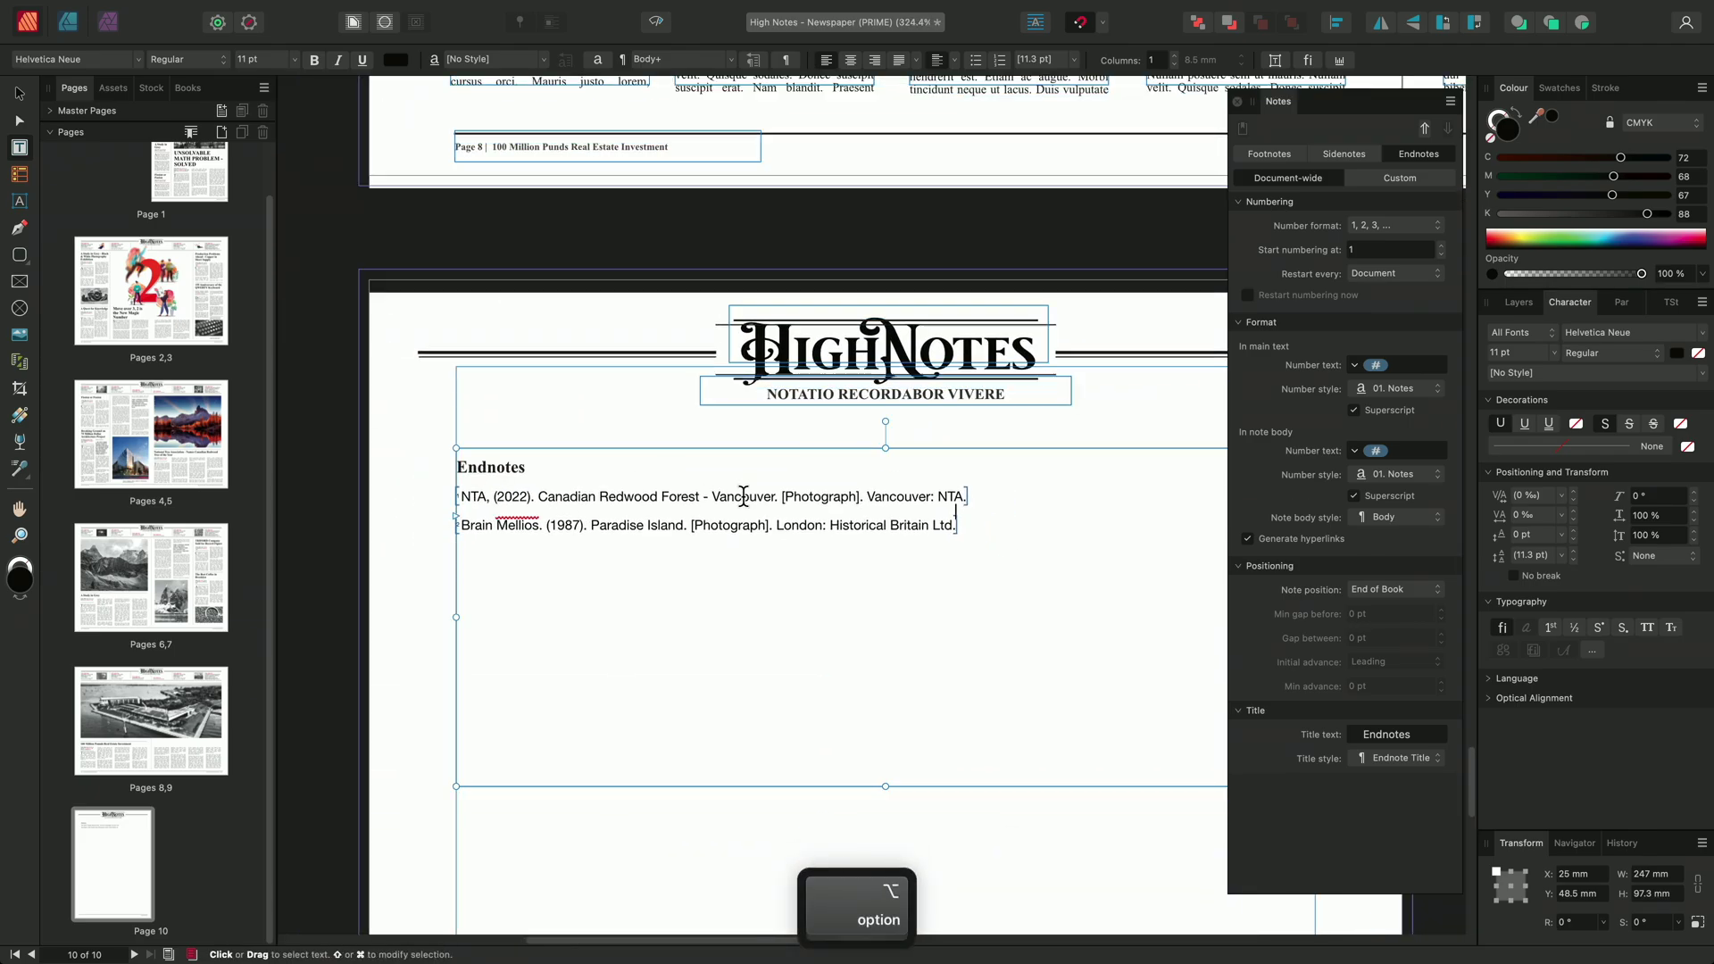
pyautogui.scroll(-2, 744, 496)
pyautogui.click(788, 491)
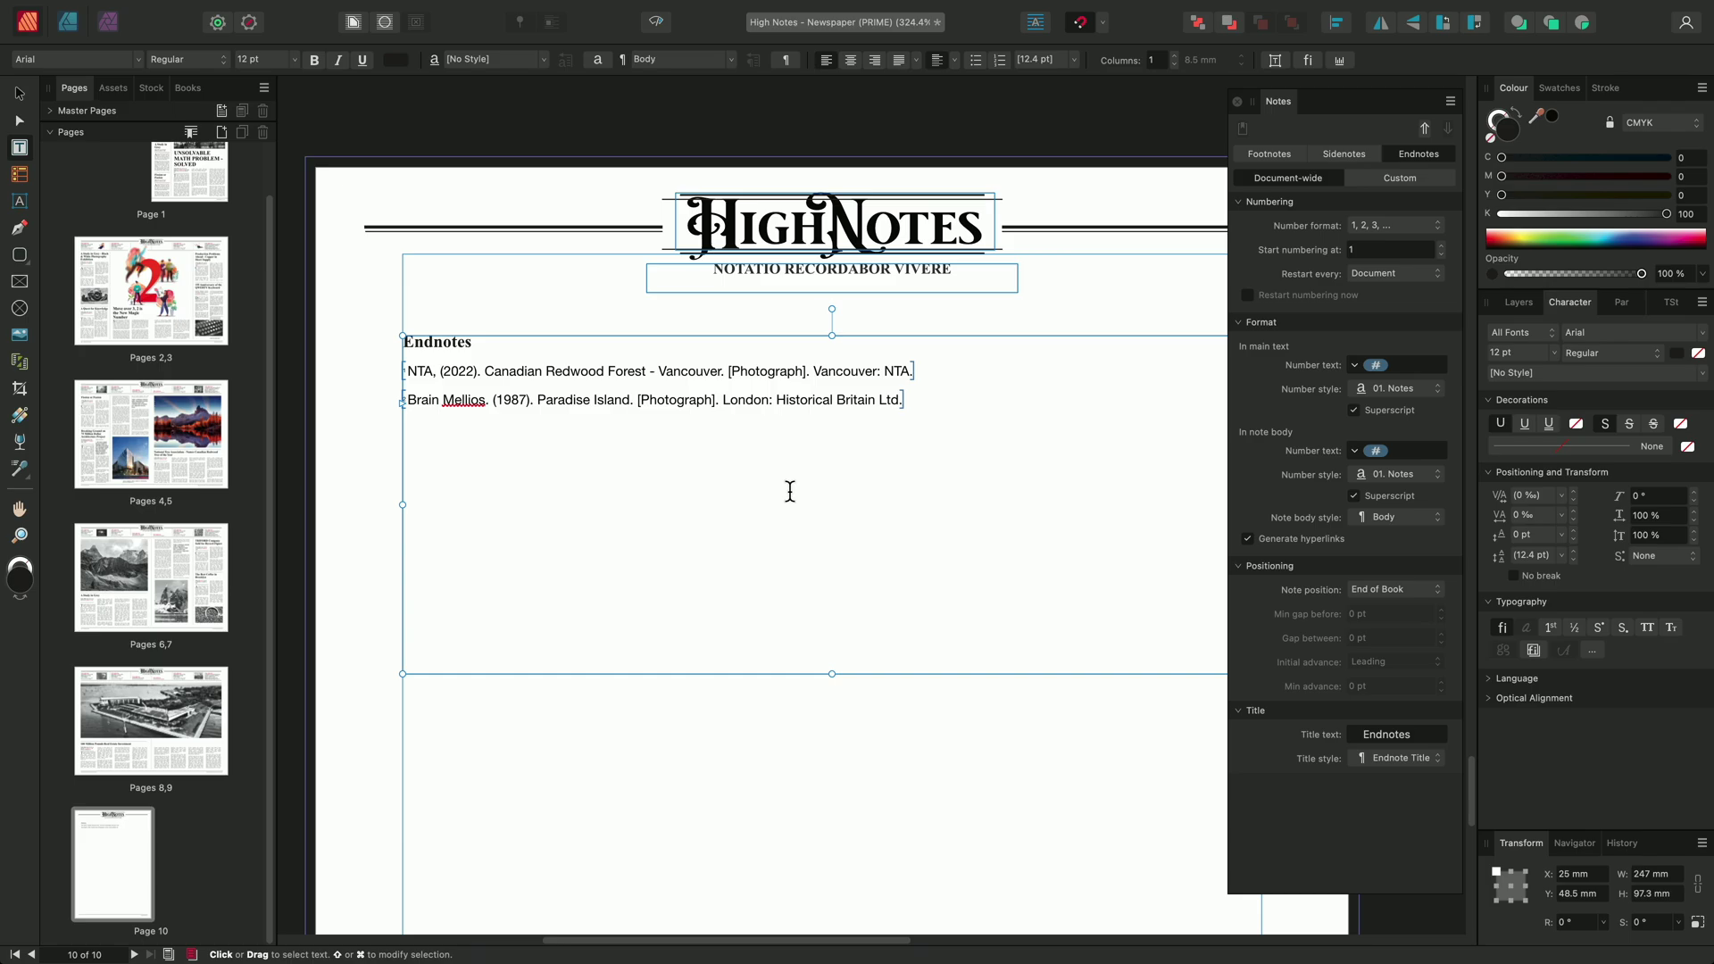
pyautogui.doubleClick(212, 296)
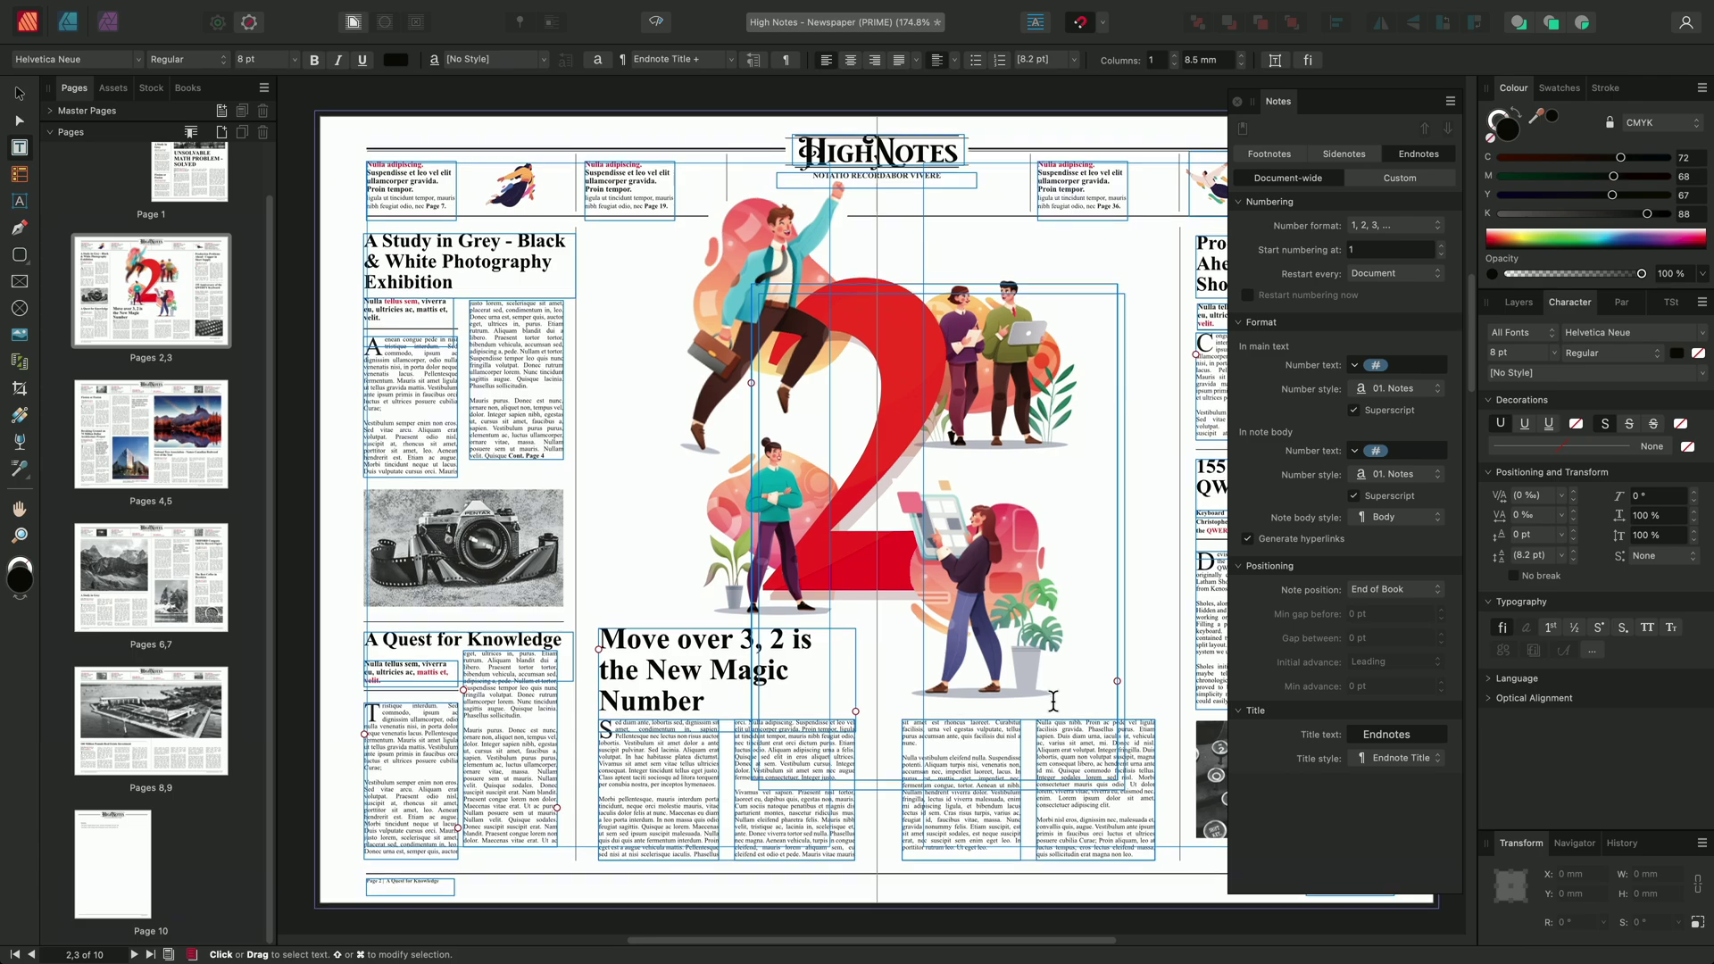
# From the QWERTY article, use Convert Notes to turn Footnotes into Endnotes with scope Entire Document
pyautogui.scroll(6, 1053, 701)
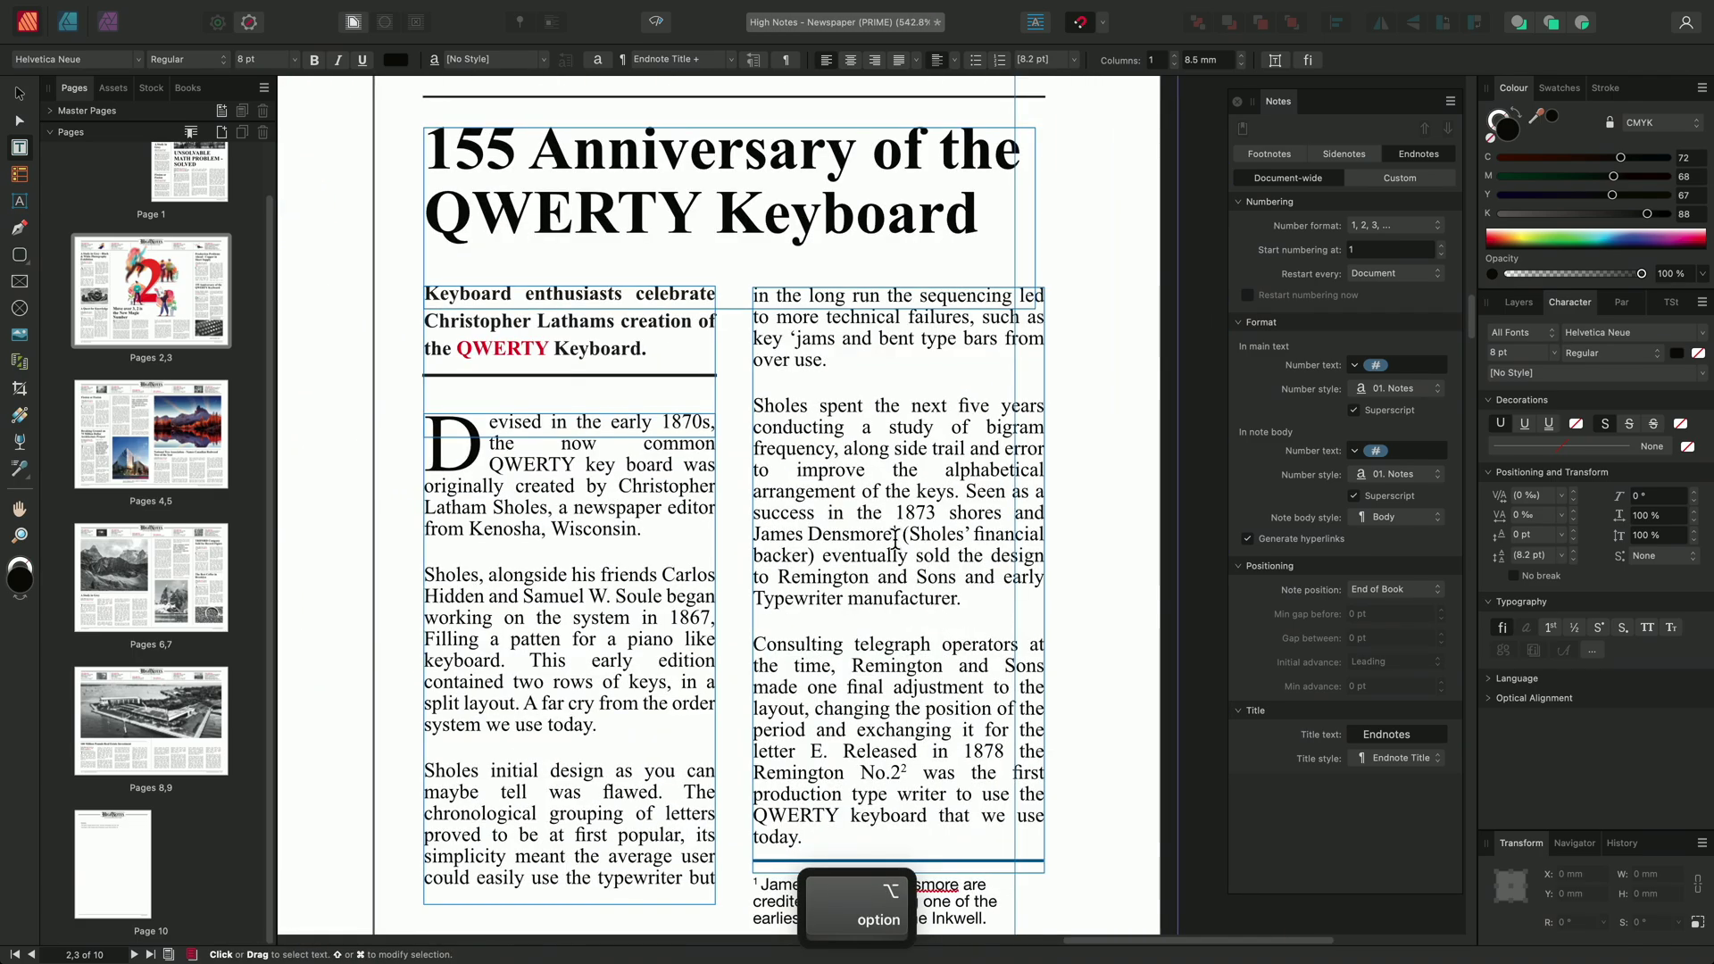
pyautogui.scroll(1, 894, 538)
pyautogui.click(895, 533)
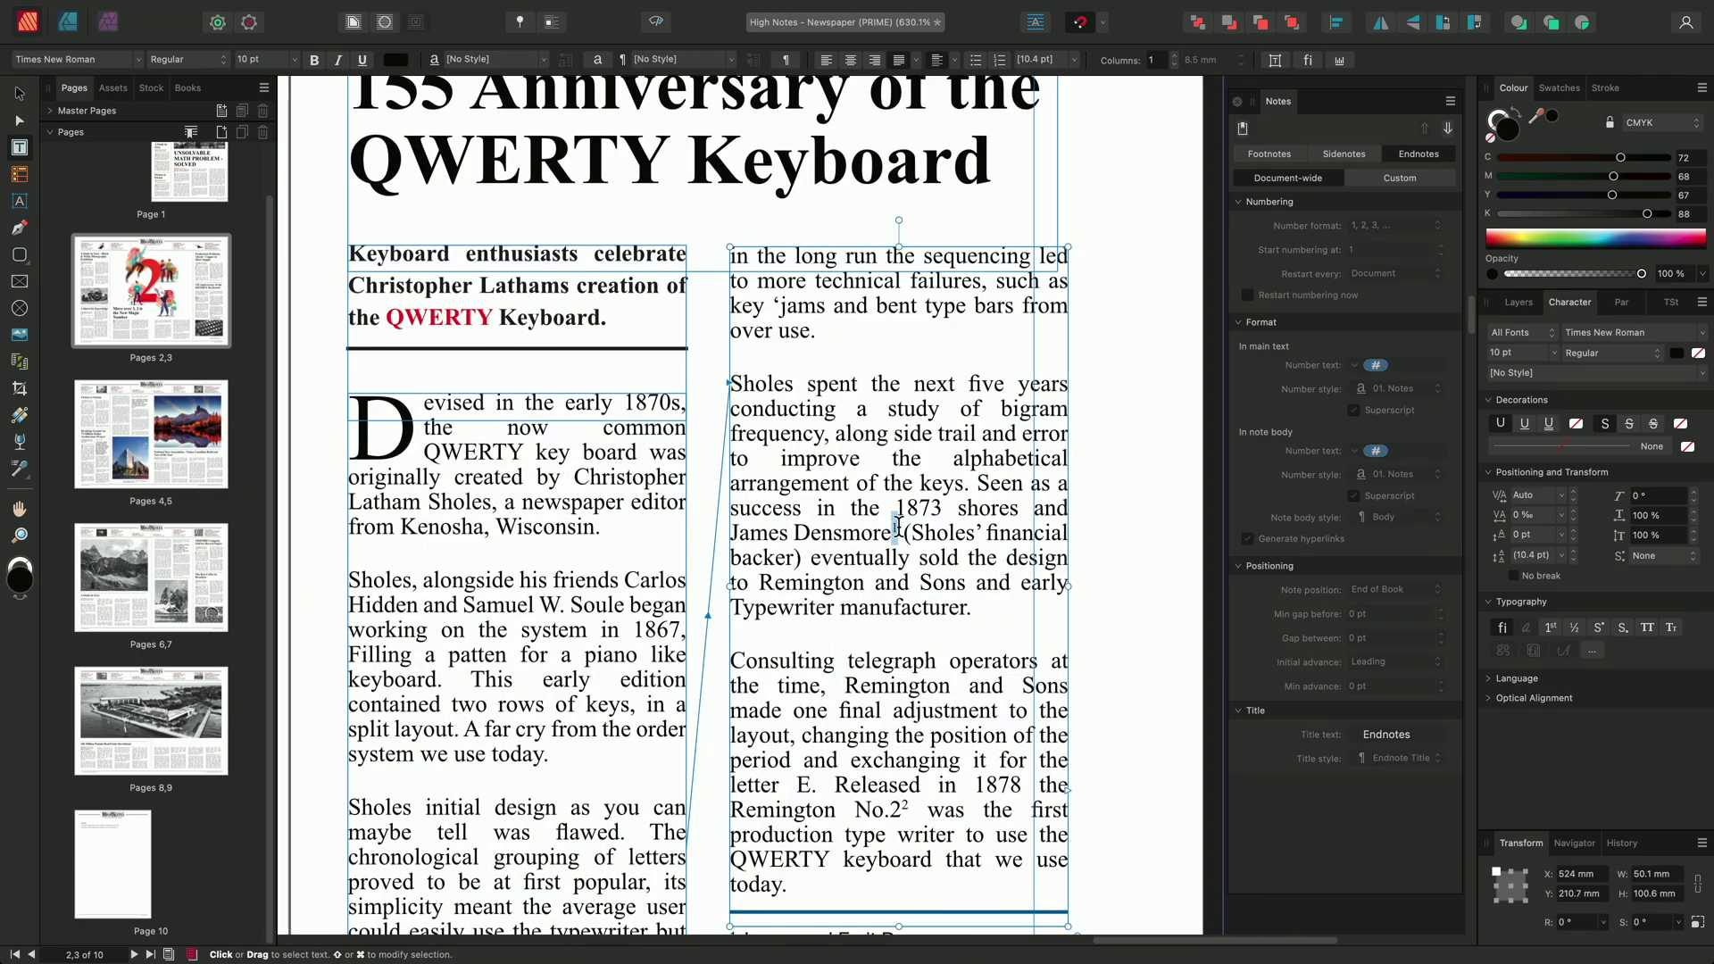
pyautogui.rightClick(896, 529)
pyautogui.moveTo(993, 692)
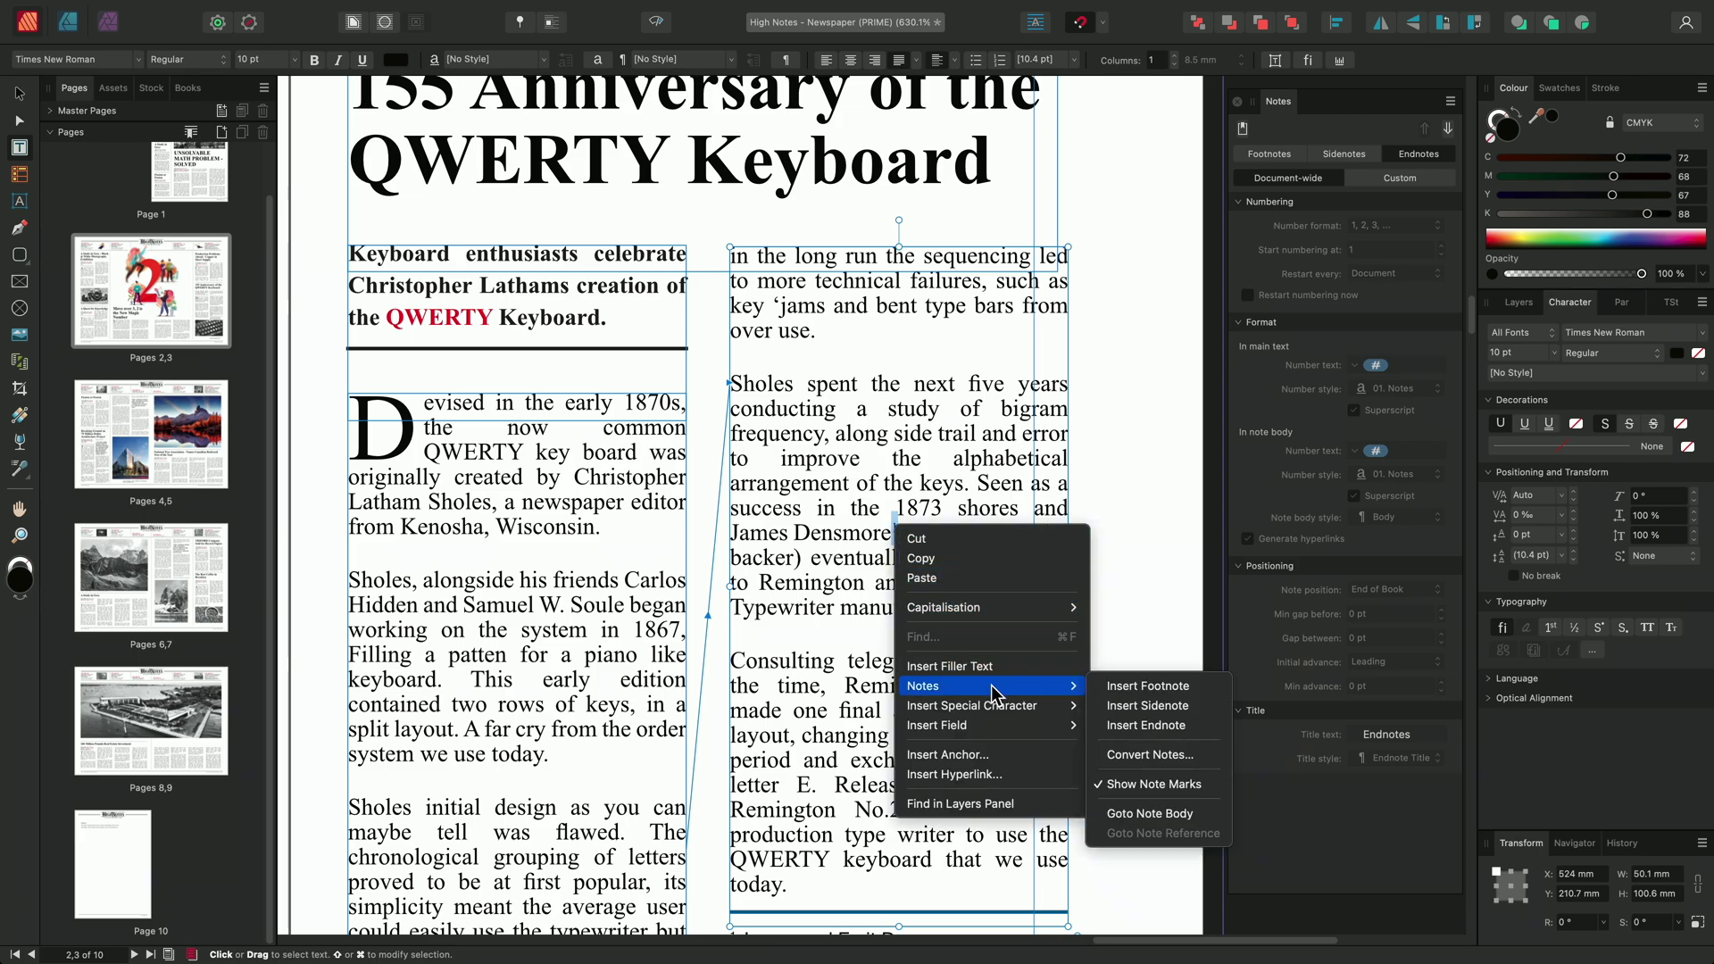
pyautogui.click(1157, 757)
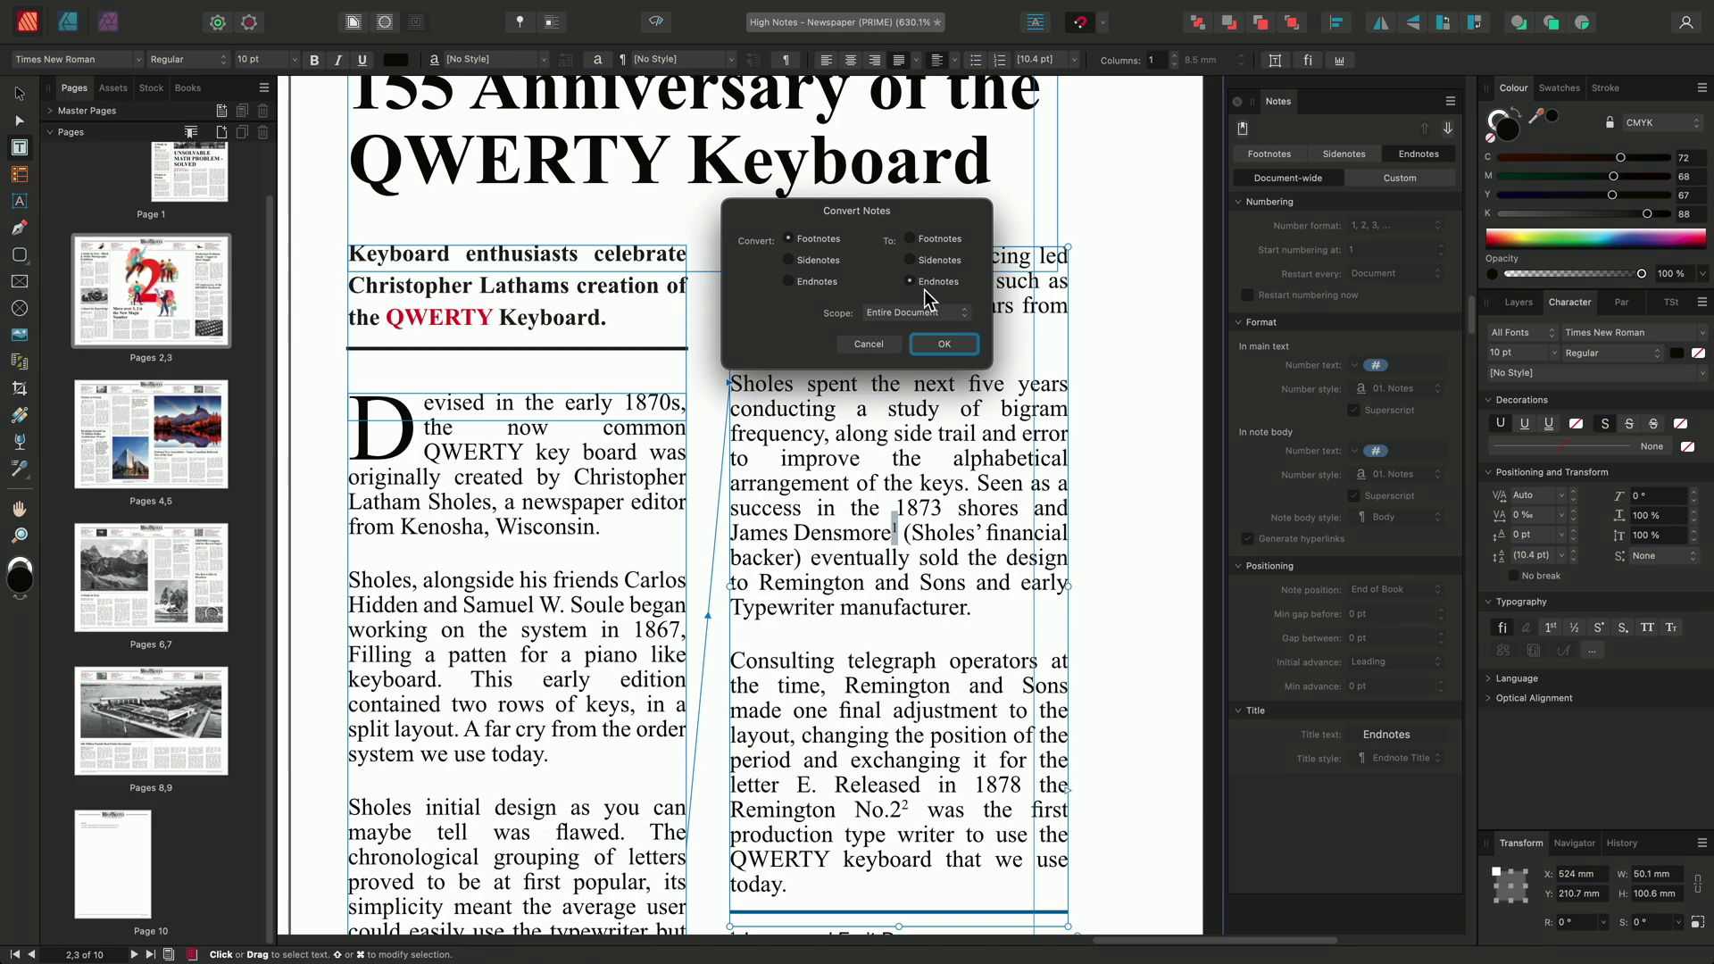
pyautogui.click(957, 314)
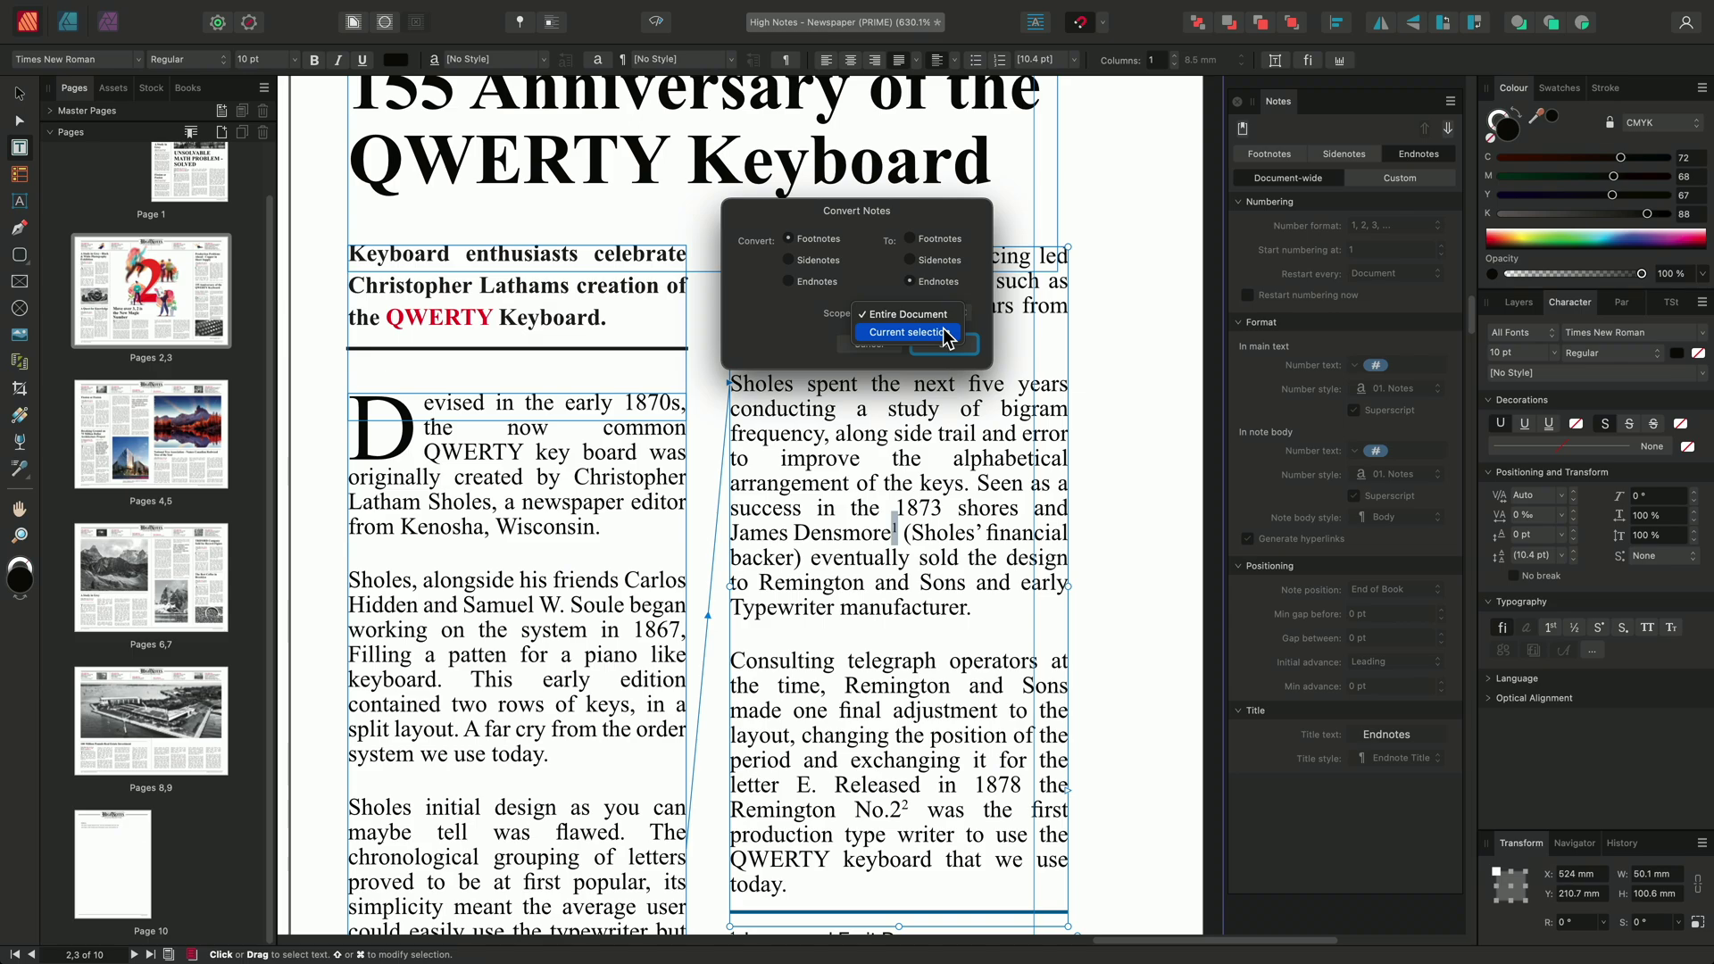
pyautogui.click(984, 324)
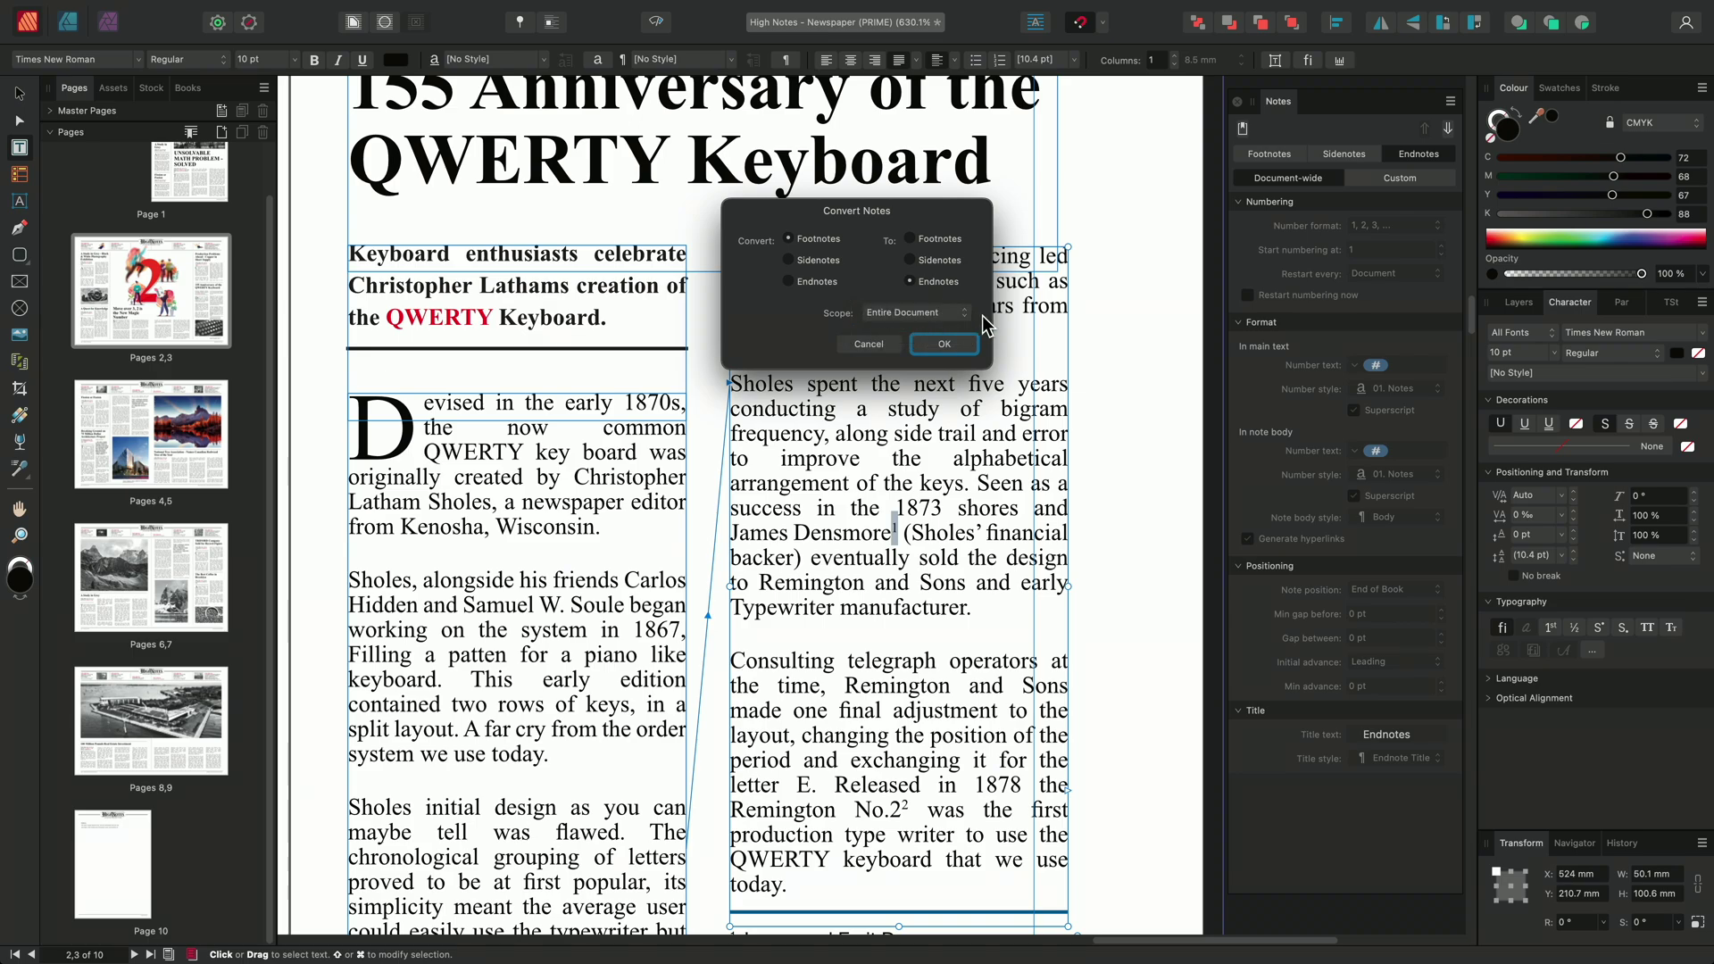
pyautogui.click(953, 345)
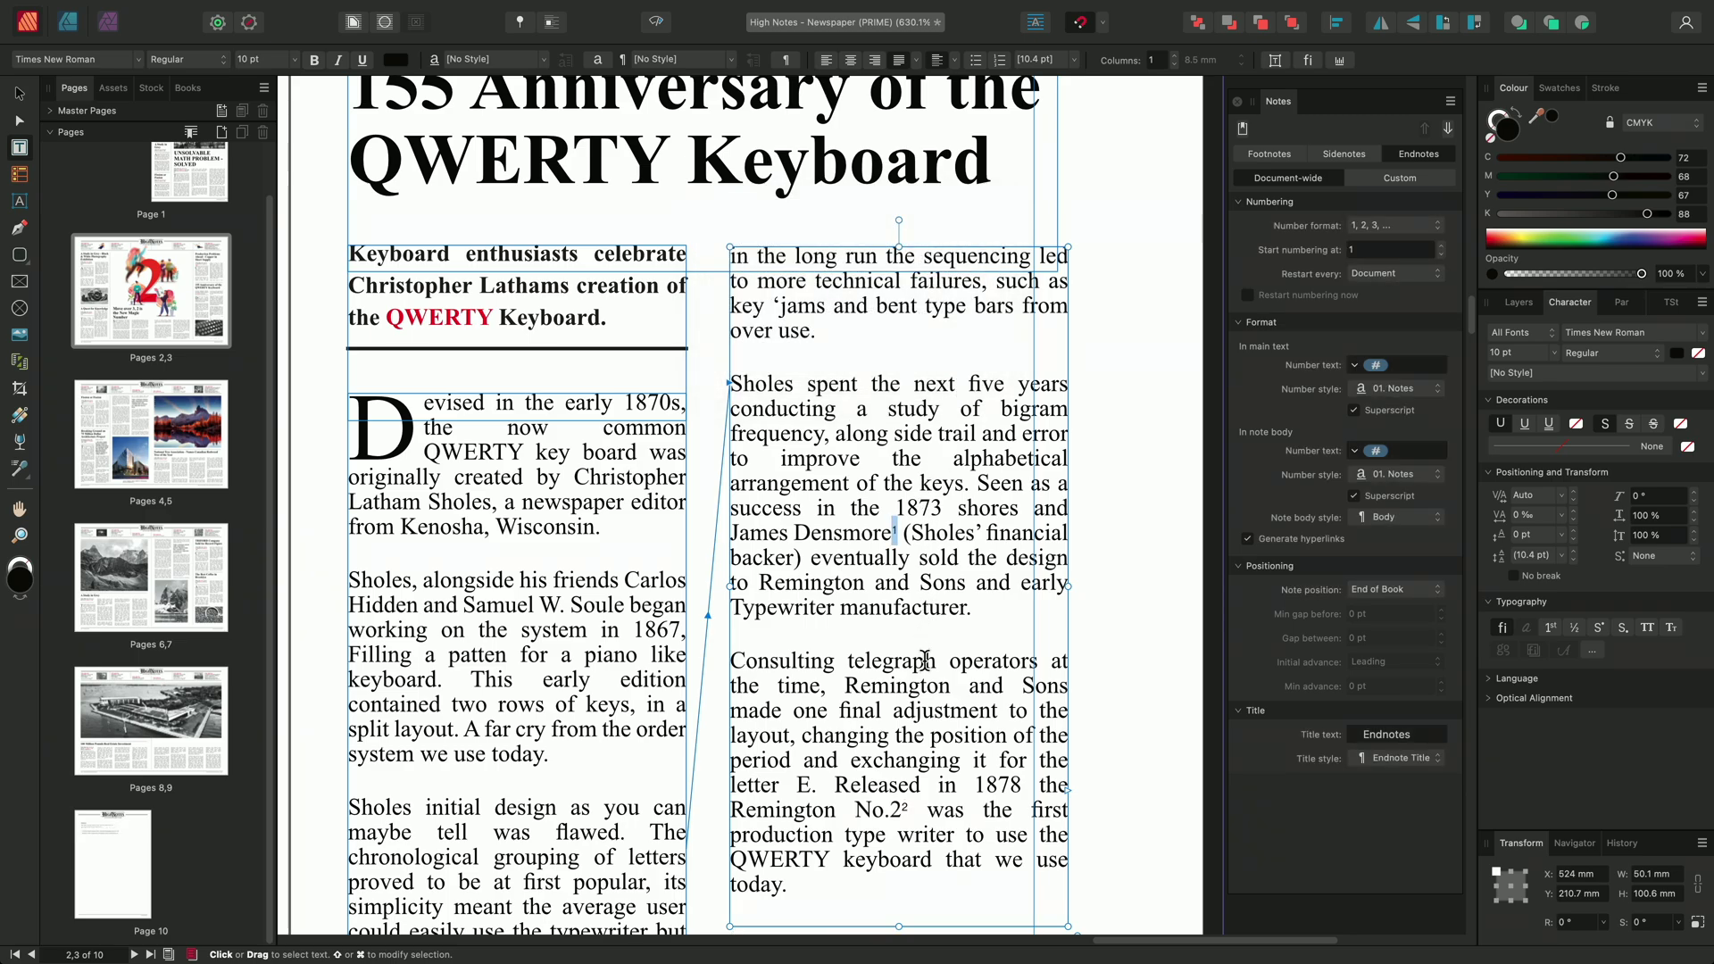
pyautogui.scroll(-2, 921, 665)
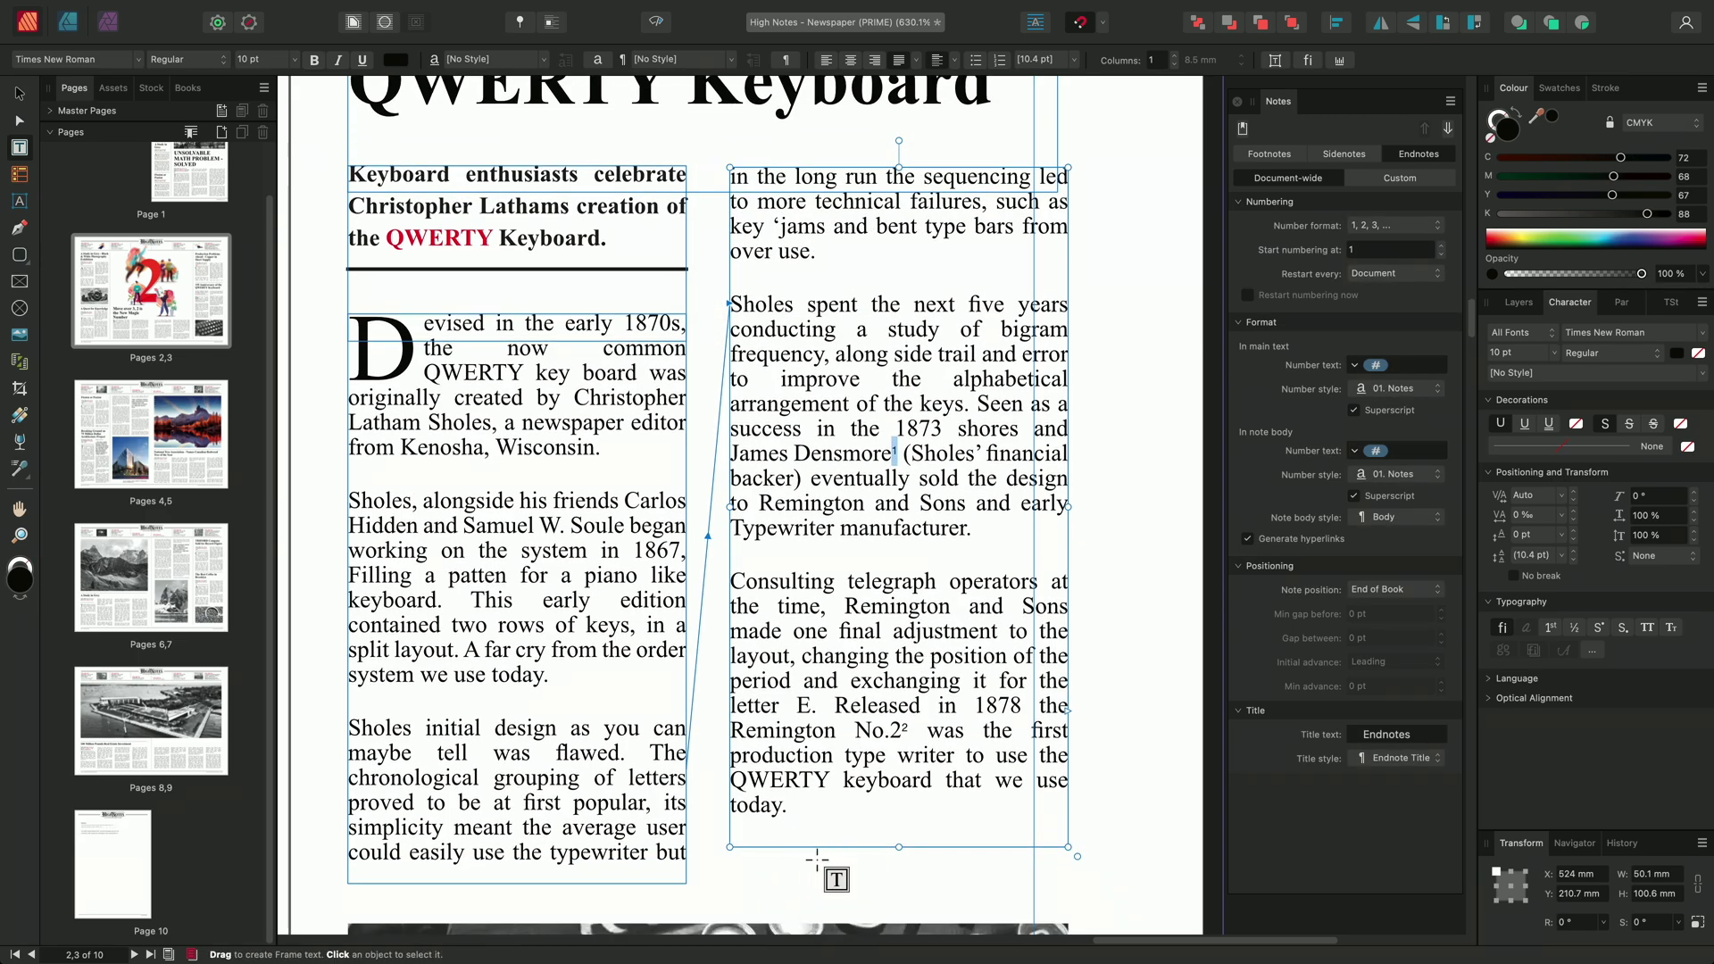
# On page 10, delete the empty line between the endnotes
pyautogui.click(125, 846)
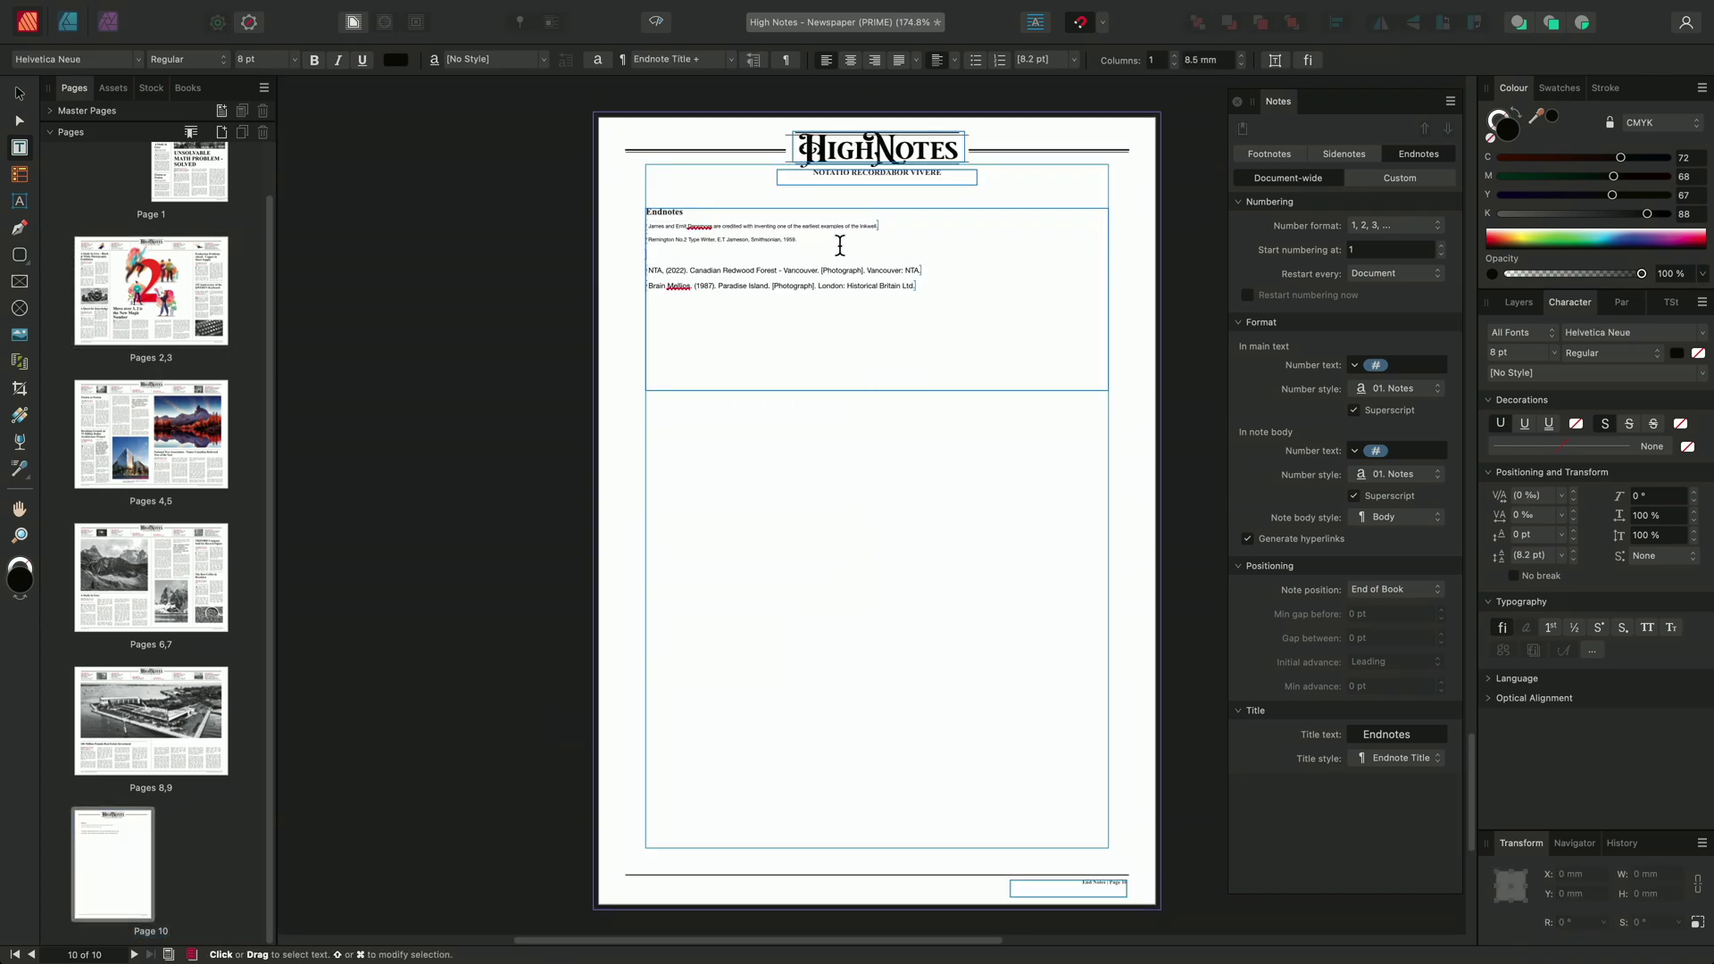
pyautogui.press('alt')
pyautogui.scroll(5, 830, 243)
pyautogui.click(781, 239)
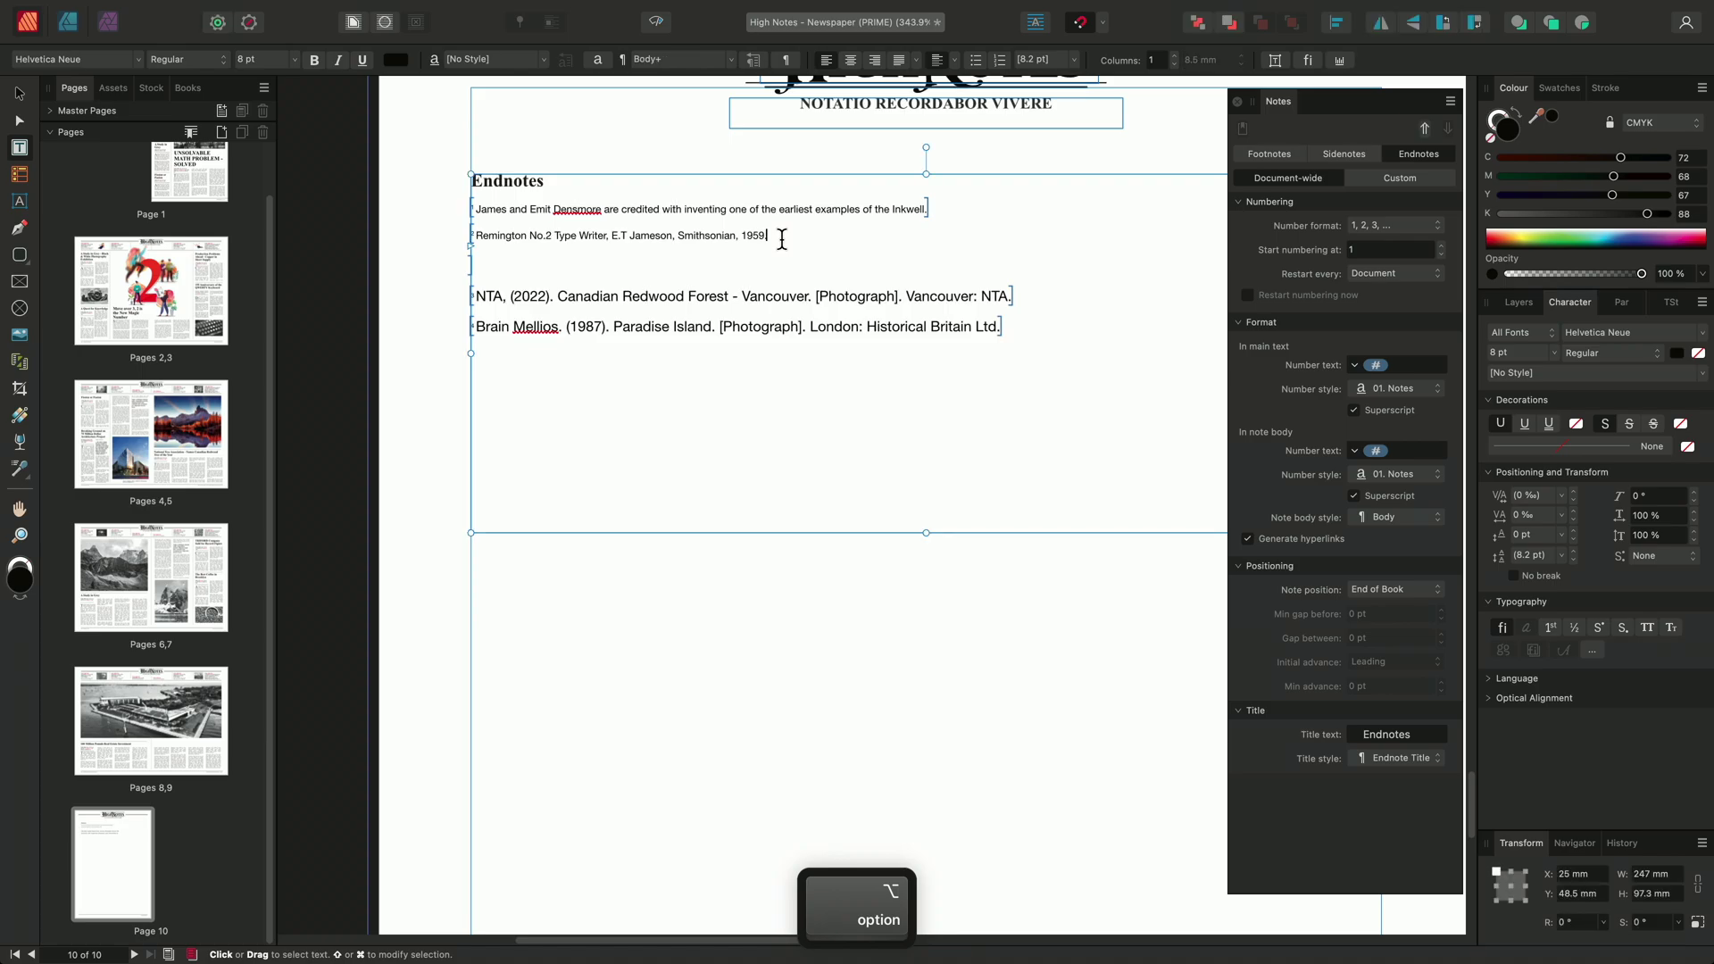
pyautogui.press('Delete')
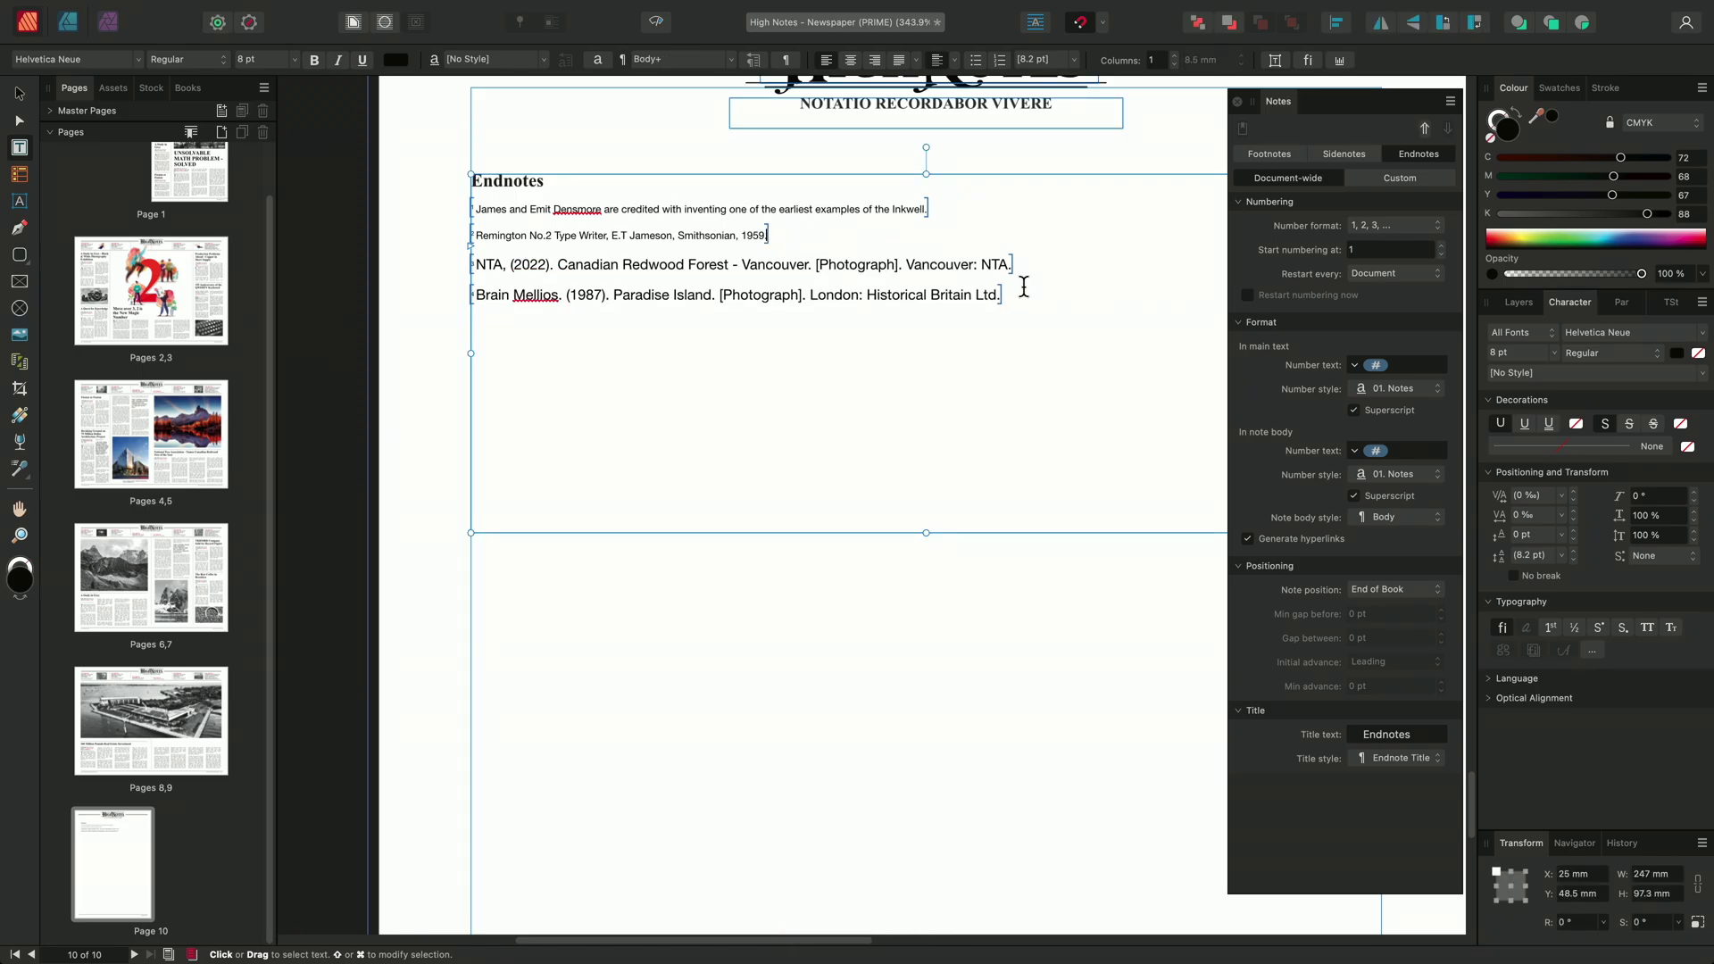
# Select all four endnotes and apply the 01. Foot Notes paragraph style
pyautogui.moveTo(1021, 284); pyautogui.dragTo(671, 256)
pyautogui.press('super+a')
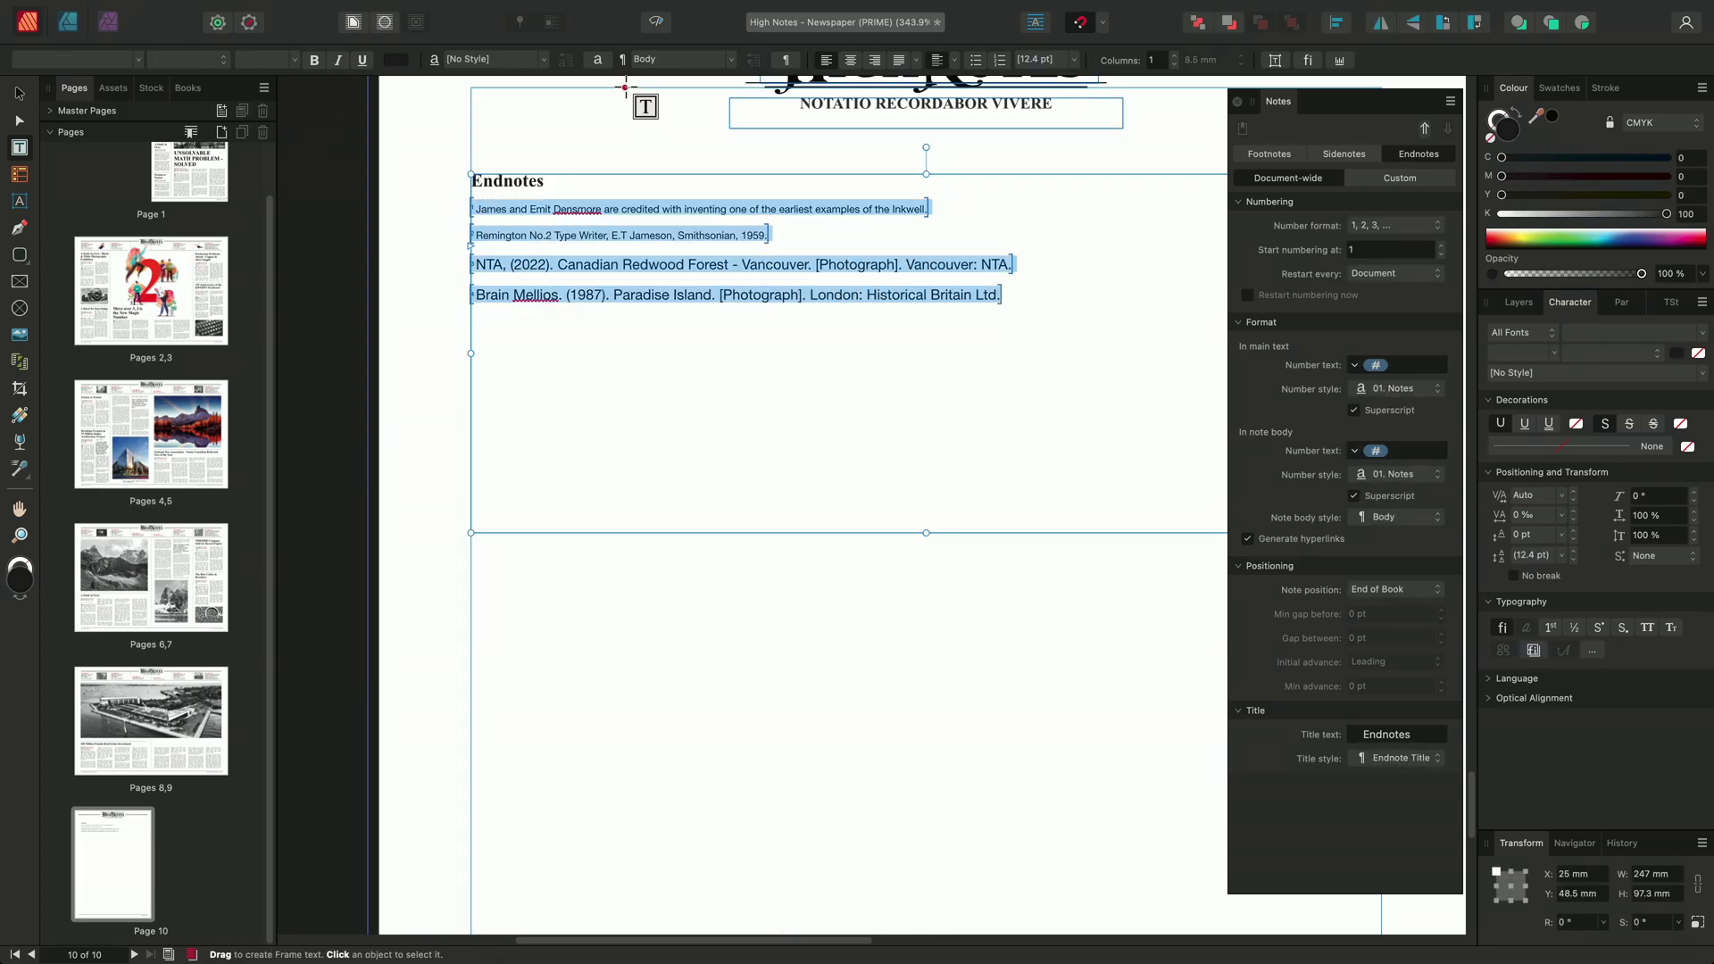
pyautogui.click(731, 59)
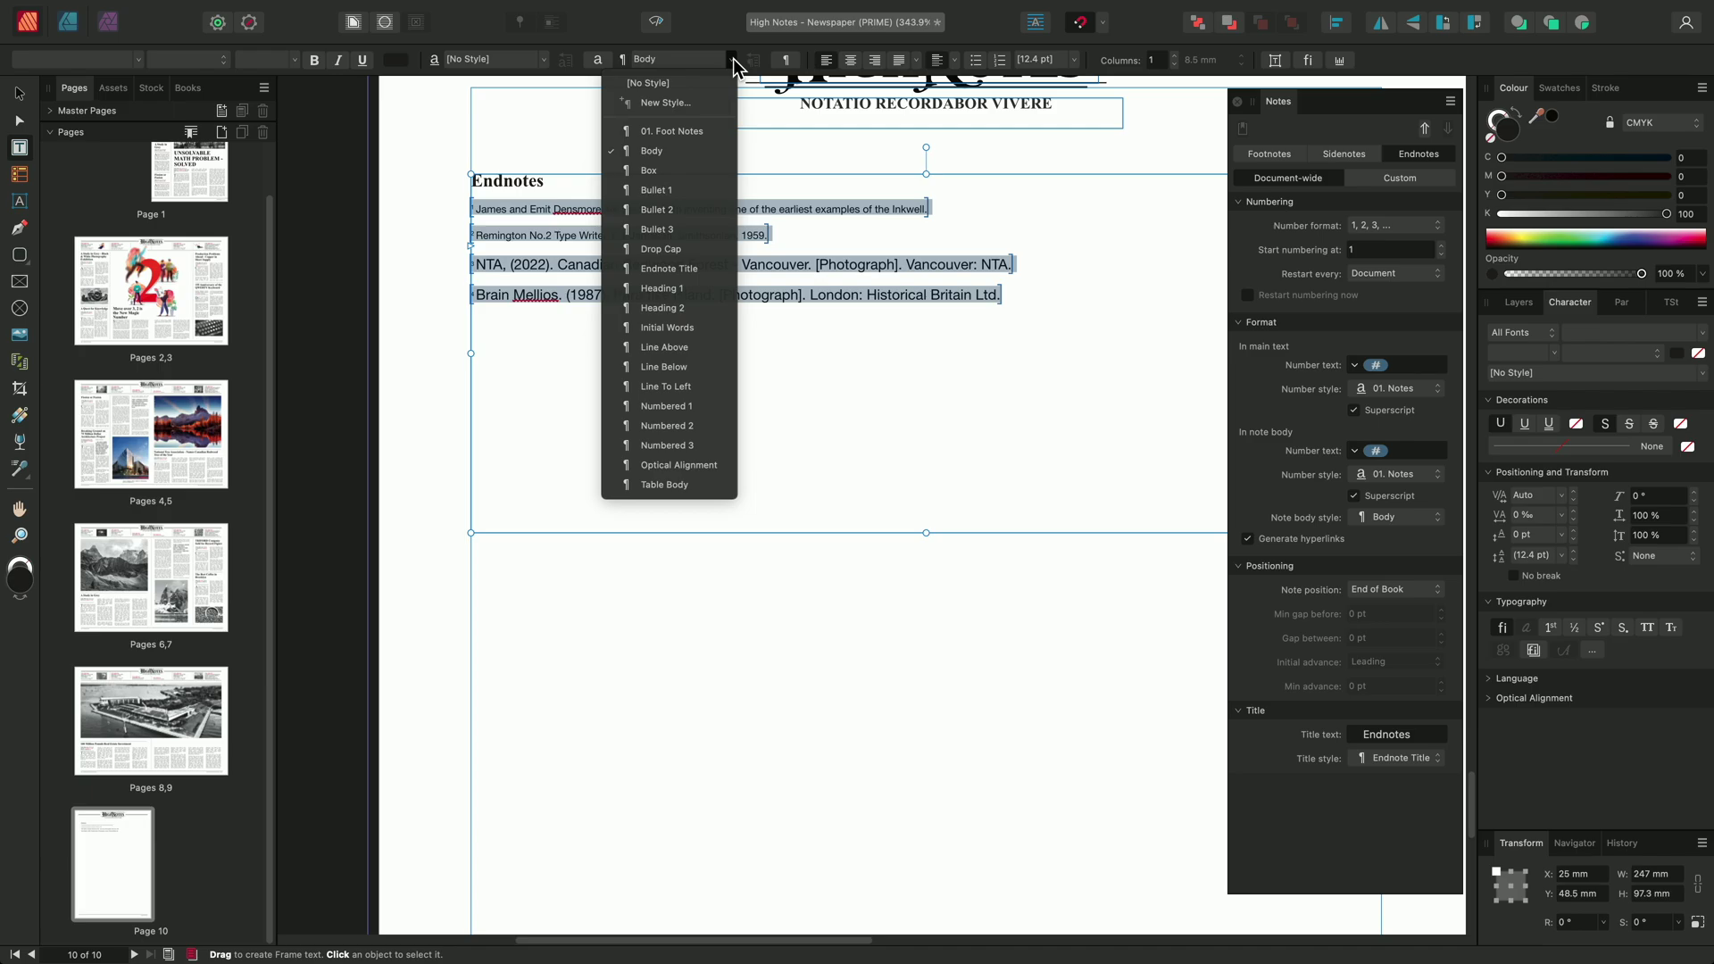
pyautogui.click(705, 131)
pyautogui.click(908, 242)
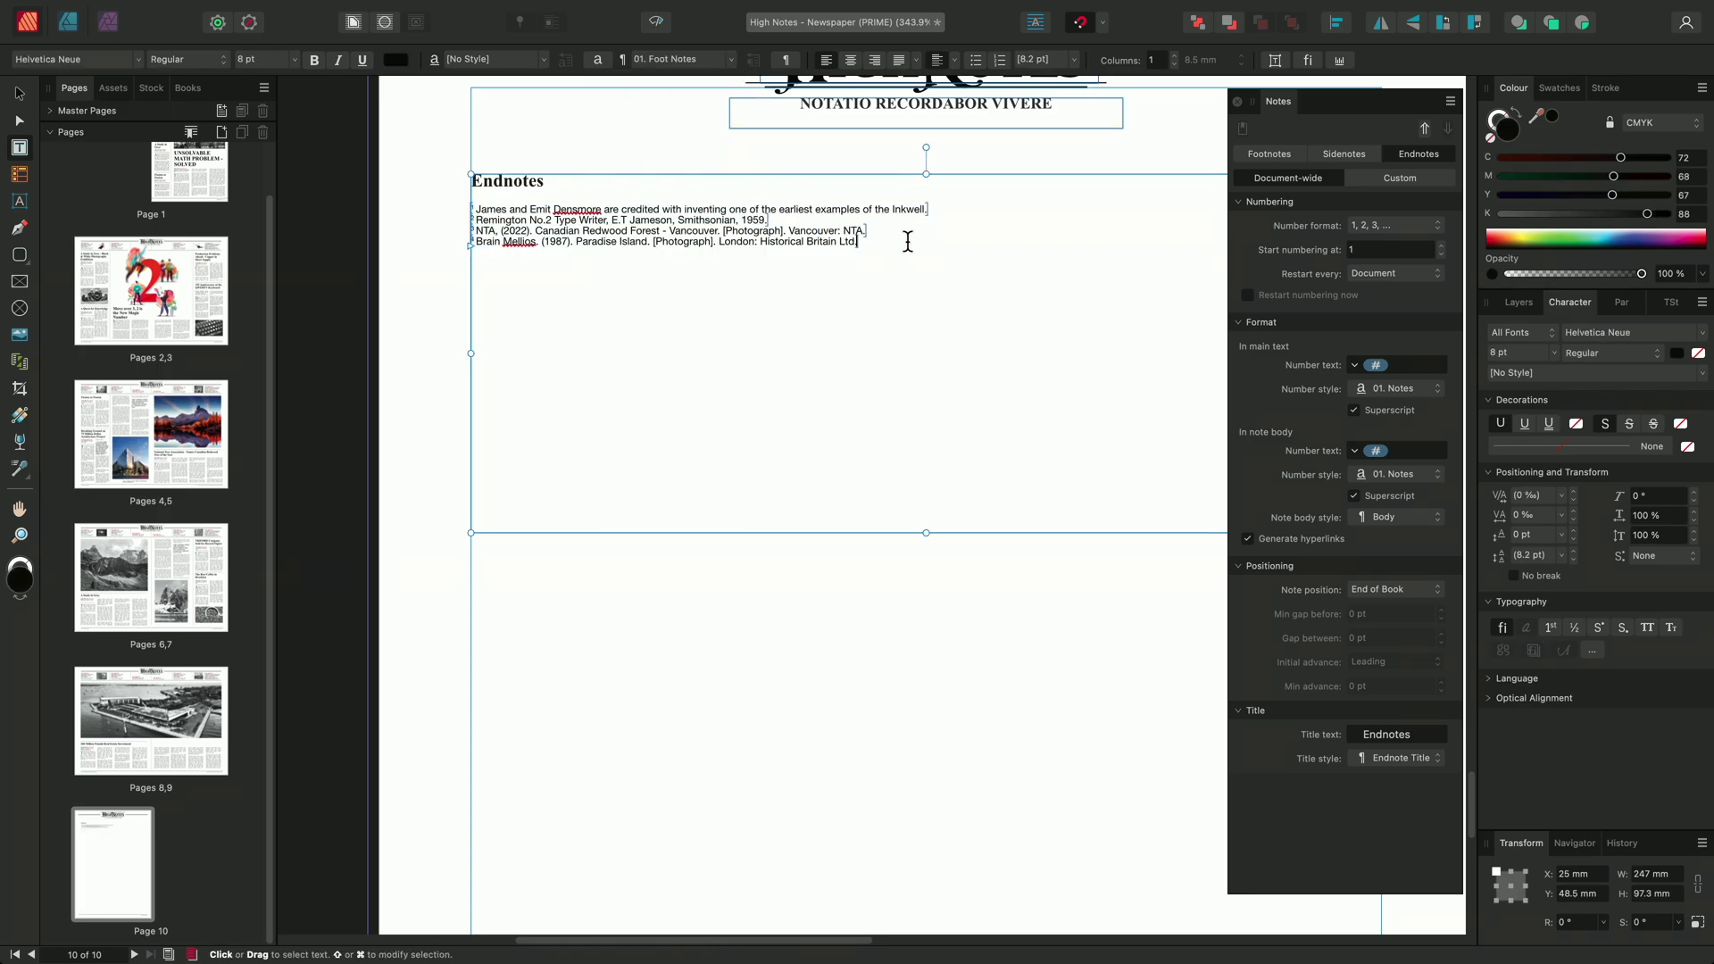